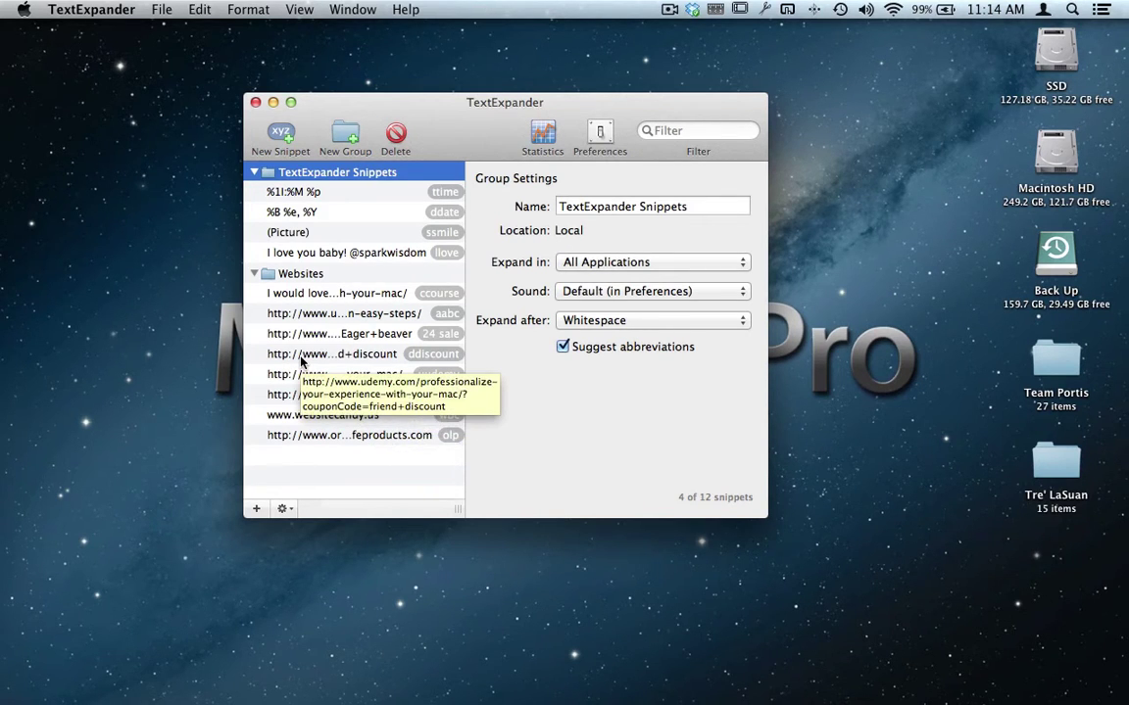
# Look through the Websites snippets: ccourse, aabc course link, 24 sale and ddiscount coupon links
pyautogui.click(331, 295)
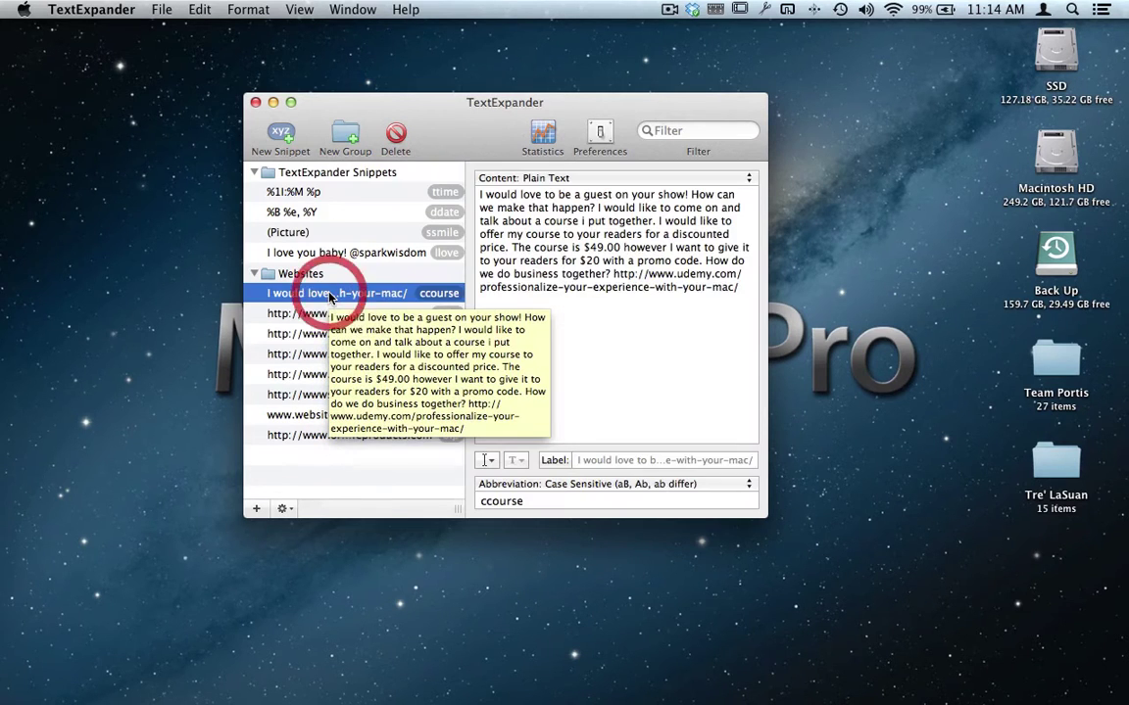
pyautogui.click(294, 314)
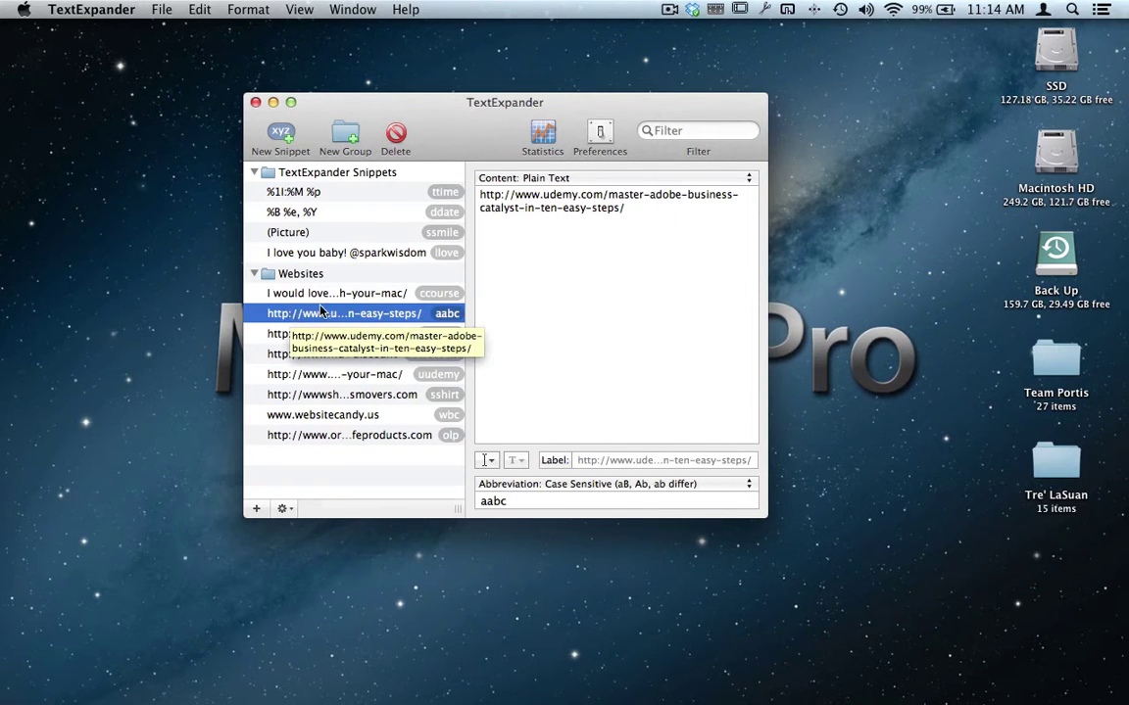
pyautogui.click(348, 293)
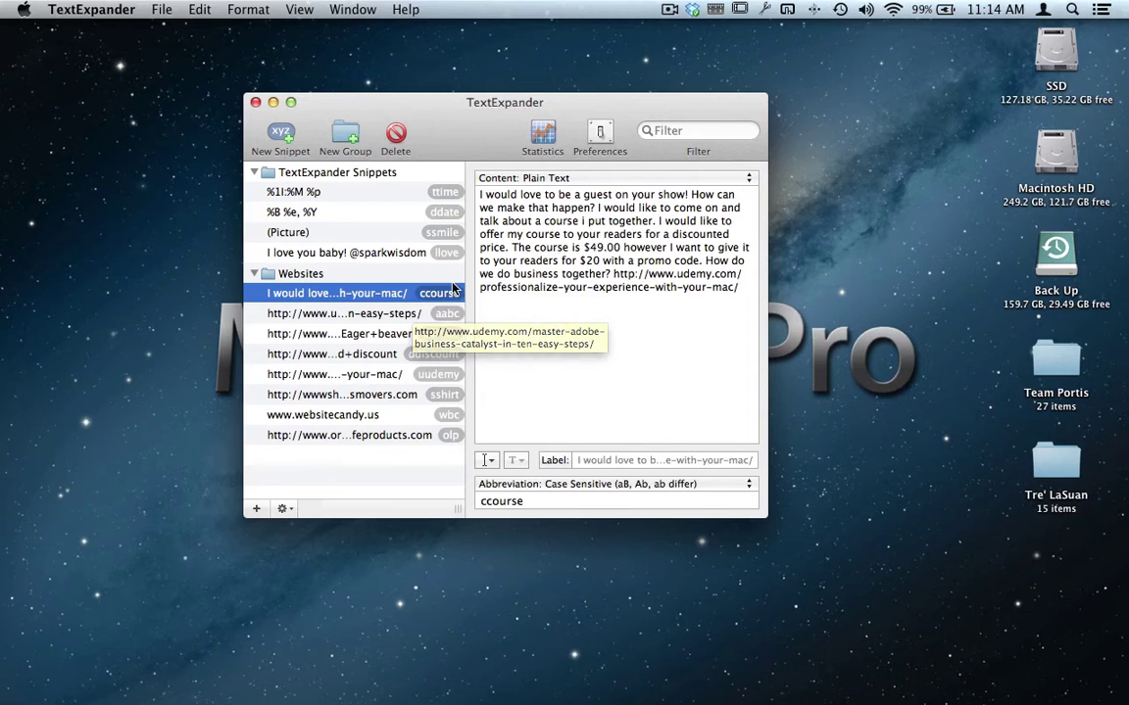
pyautogui.click(391, 315)
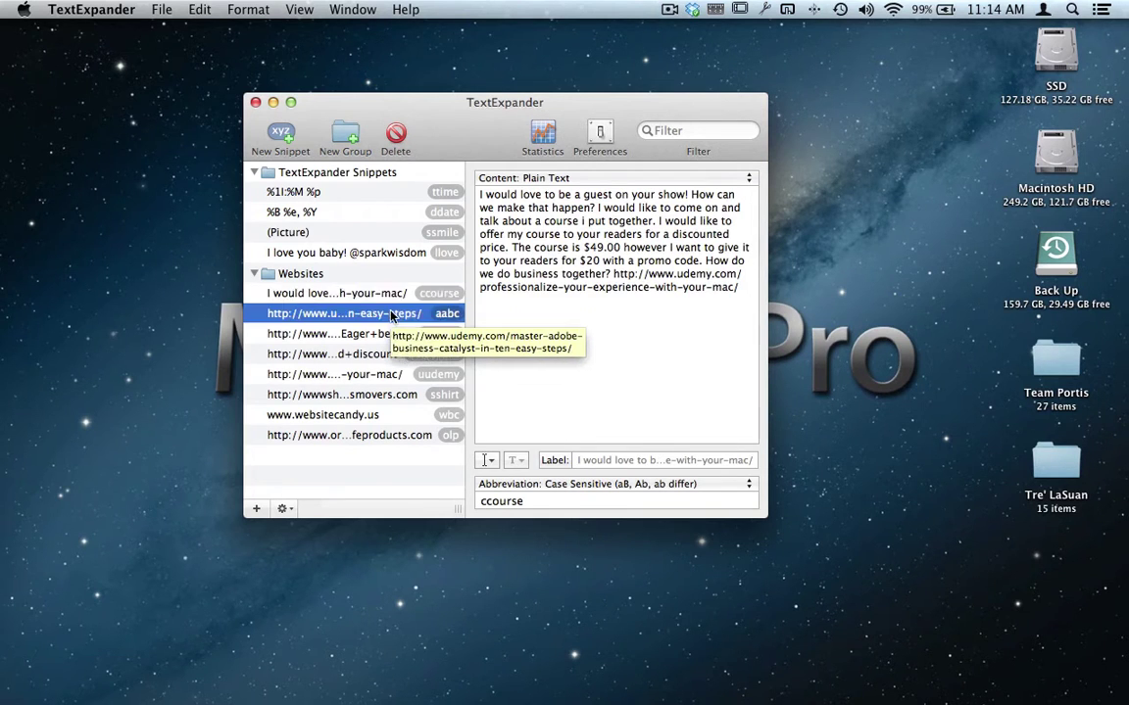
pyautogui.click(342, 335)
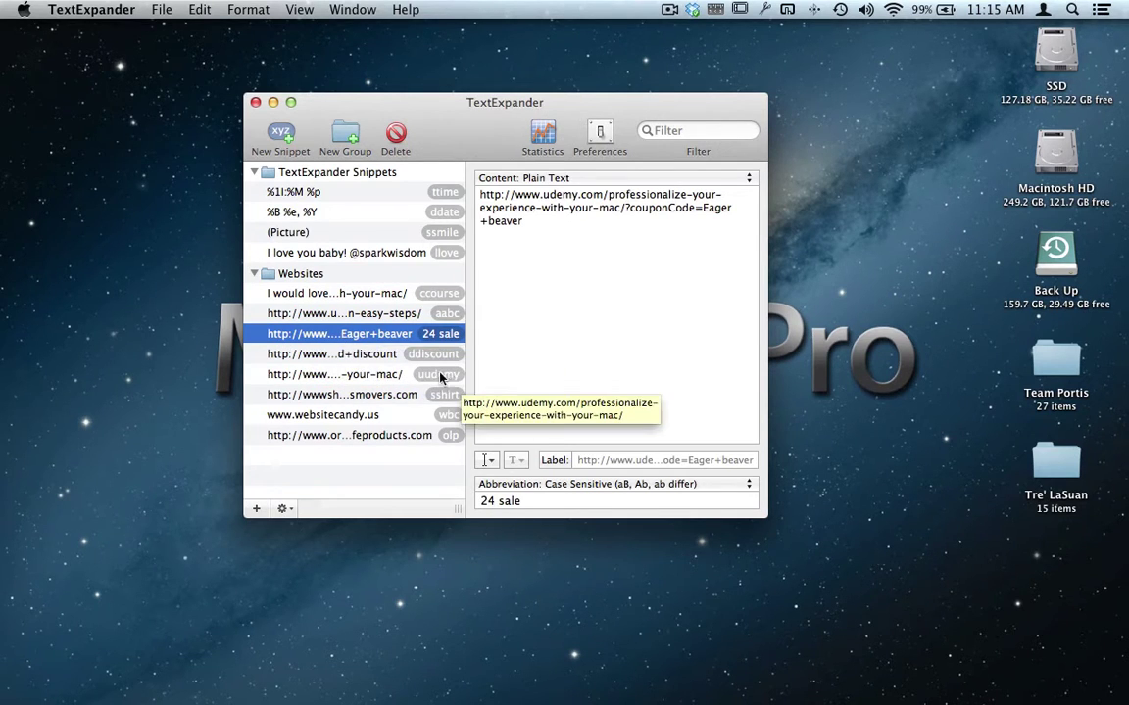
pyautogui.click(373, 357)
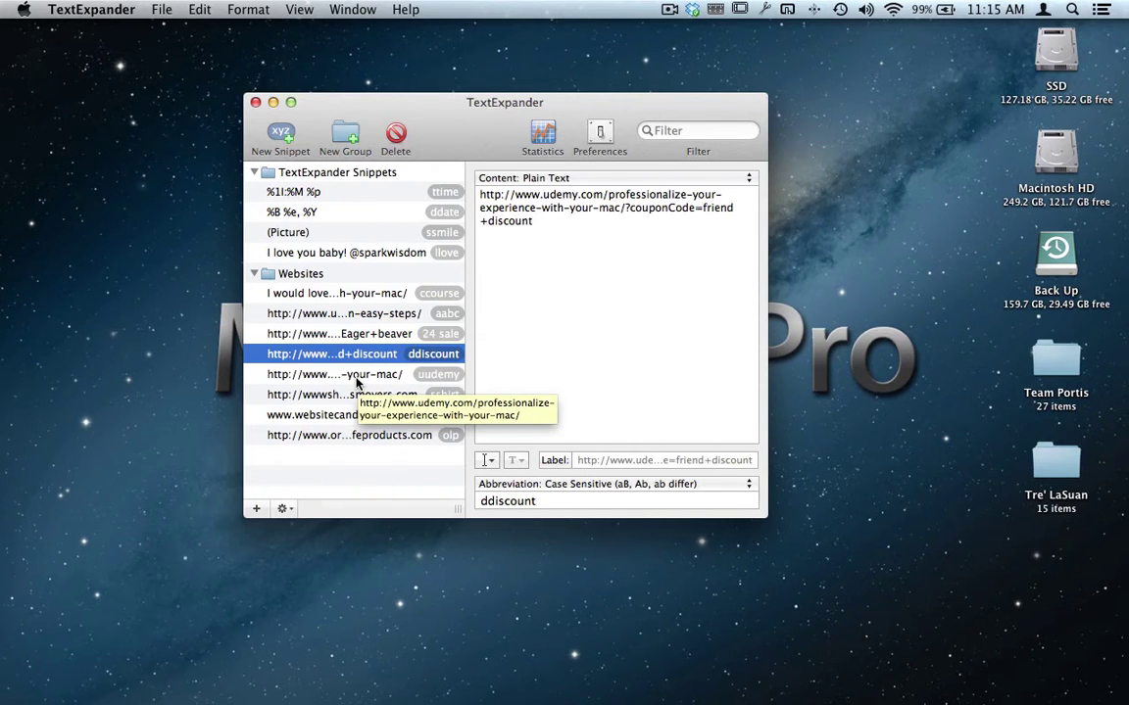
# Add a new blank snippet to Websites and list Safari's open windows from the Dock
pyautogui.click(281, 137)
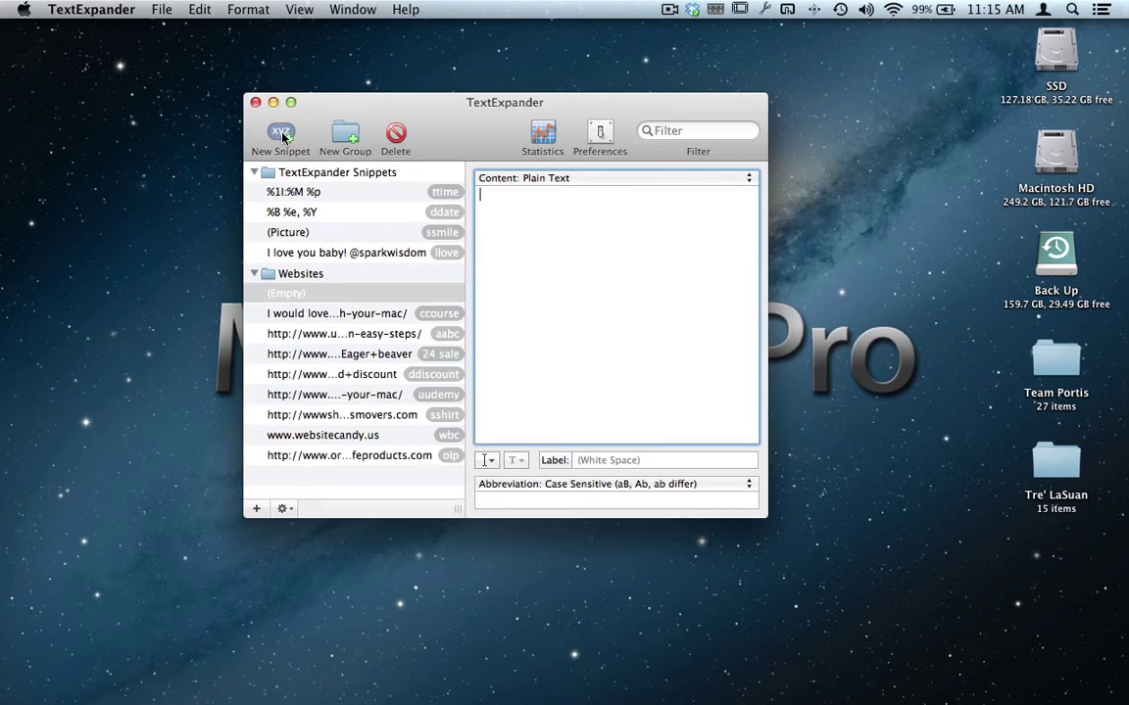
pyautogui.click(503, 222)
pyautogui.moveTo(74, 680)
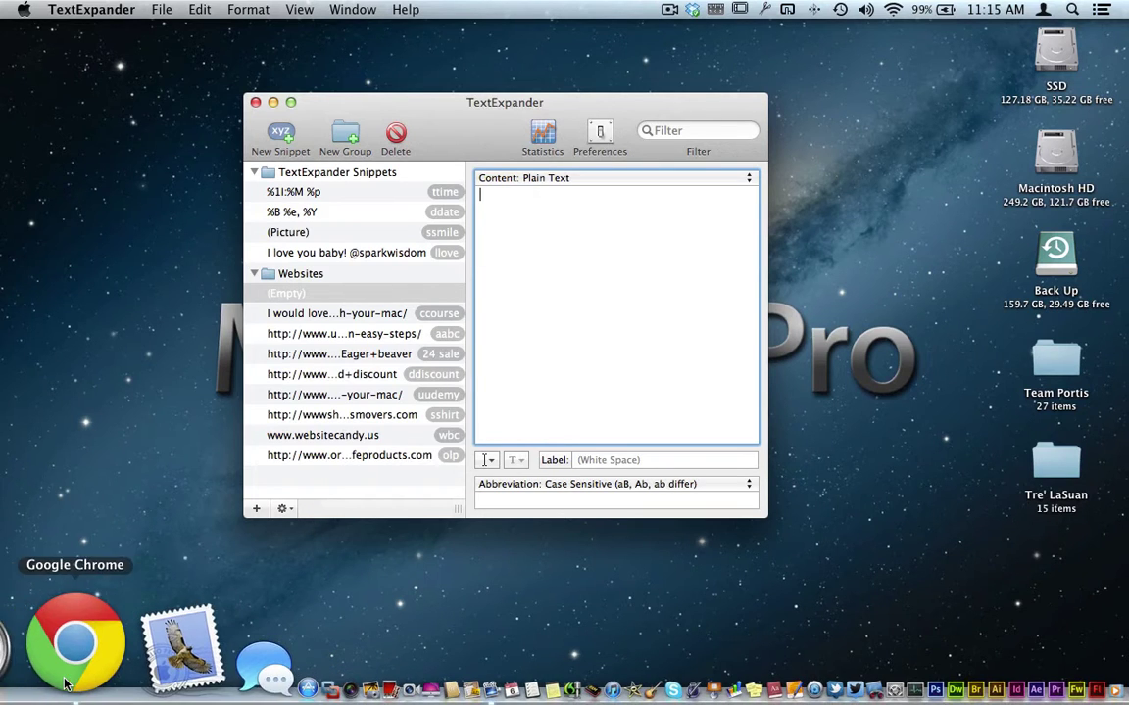
pyautogui.rightClick(49, 672)
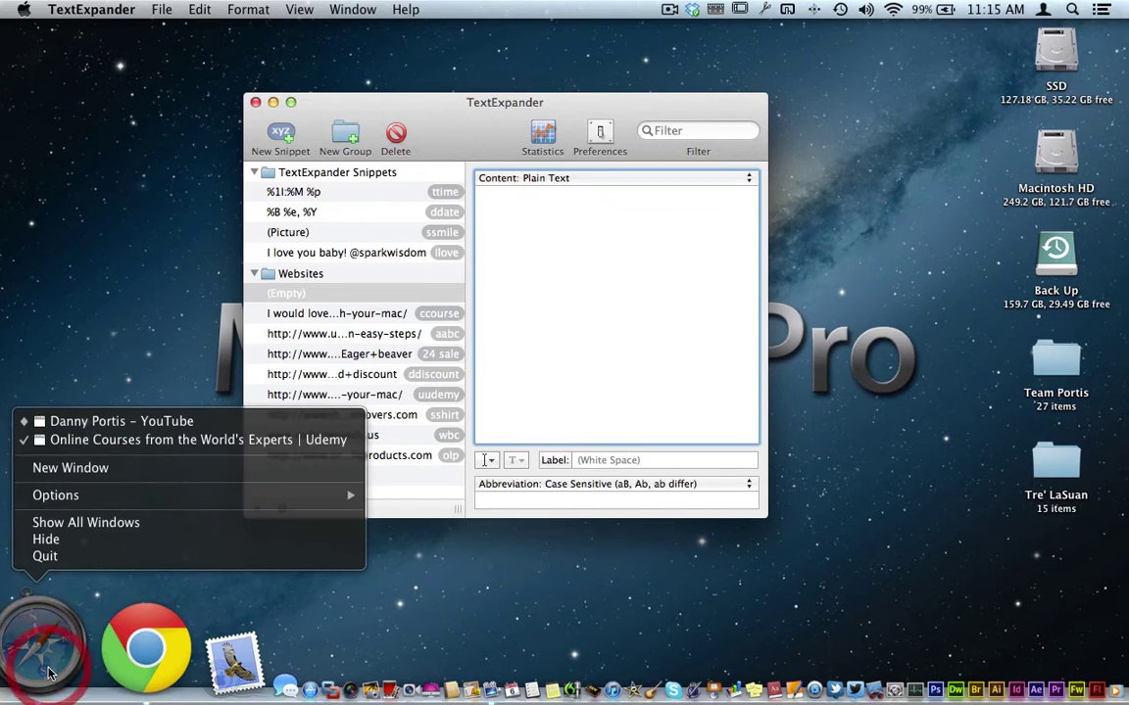
# Copy the YouTube channel page's address and drag Safari's window down to reveal TextExpander
pyautogui.click(117, 421)
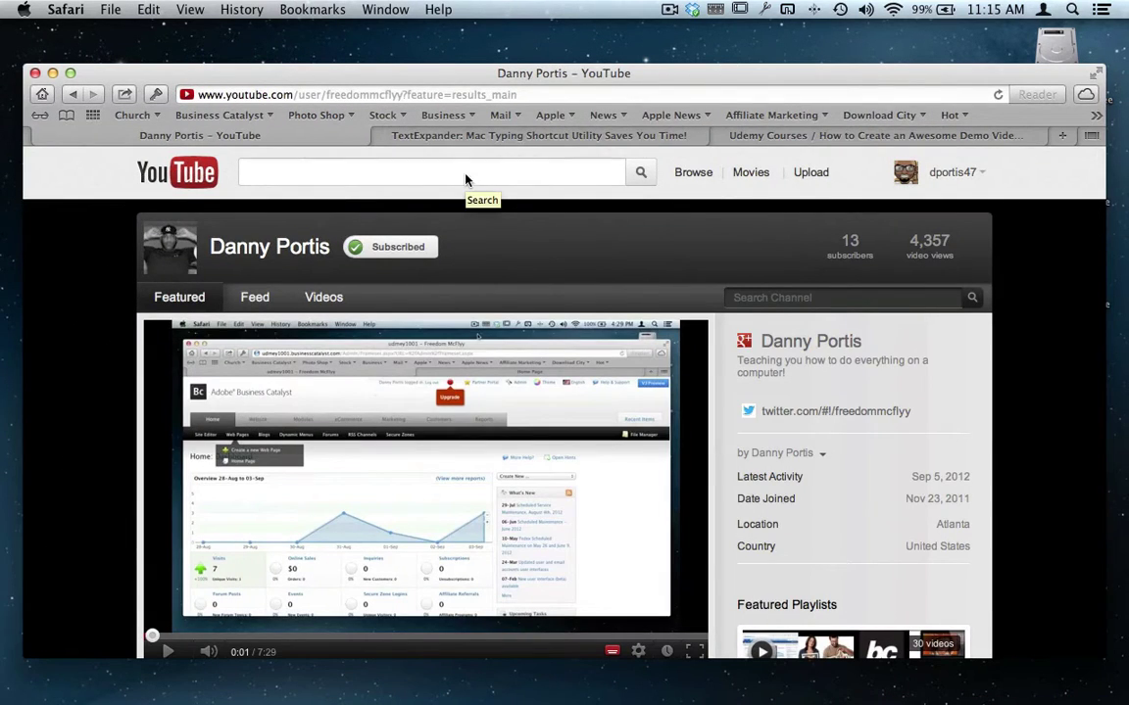
pyautogui.click(415, 95)
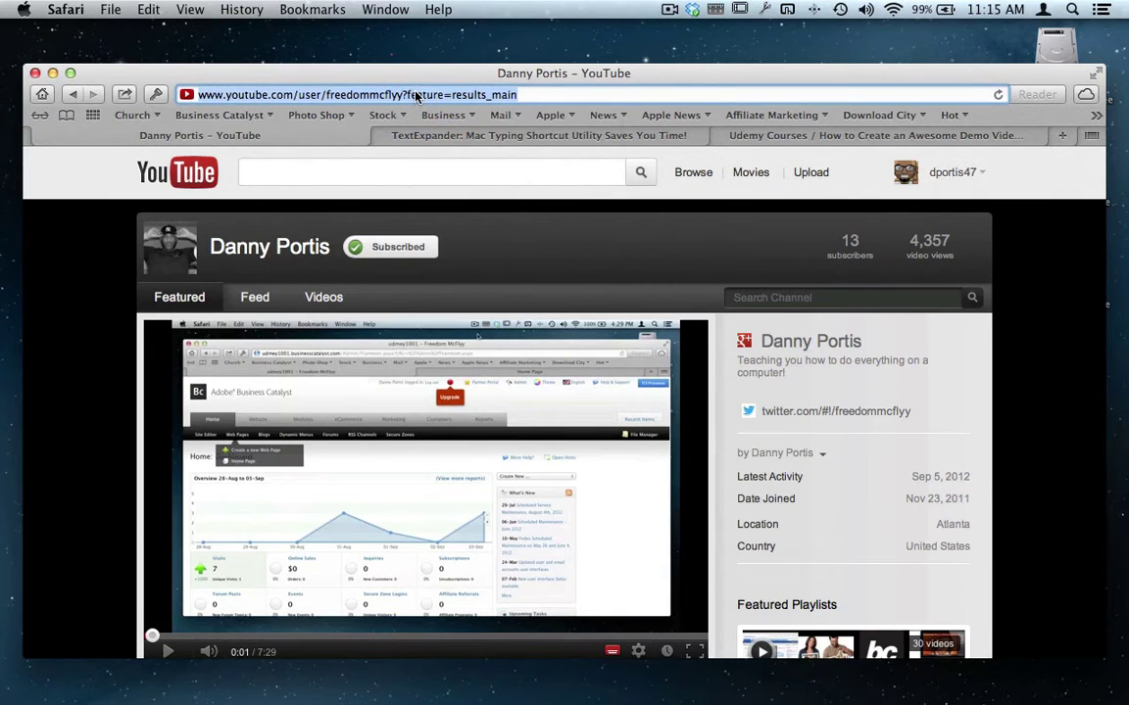
pyautogui.press('super+c')
pyautogui.moveTo(377, 72); pyautogui.dragTo(410, 570)
# Paste the YouTube channel URL as the snippet content and give it abbreviation yyoutube
pyautogui.click(521, 235)
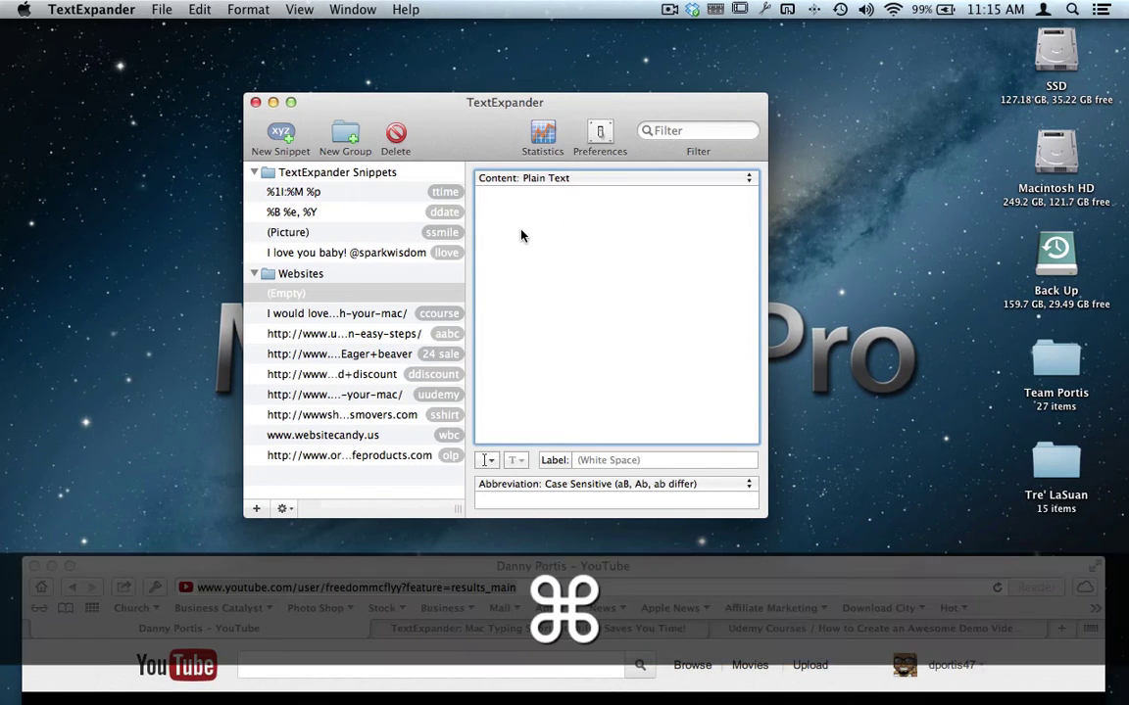
pyautogui.press('super+v')
pyautogui.click(516, 498)
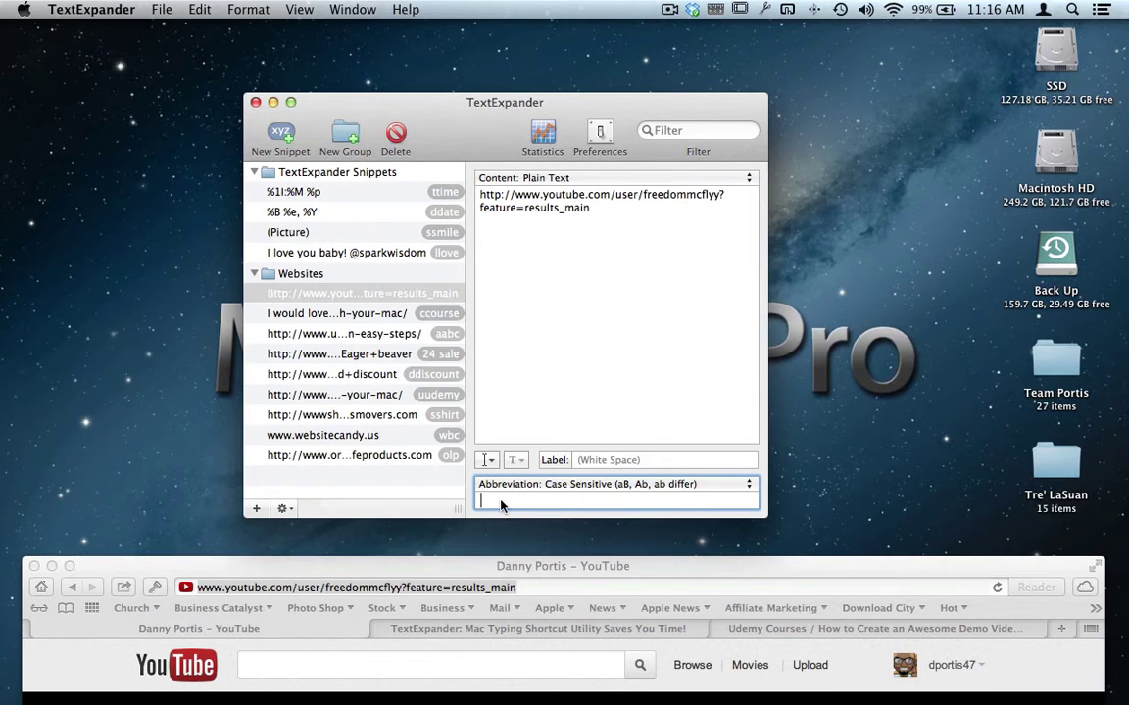
pyautogui.press('shift')
pyautogui.write('y')
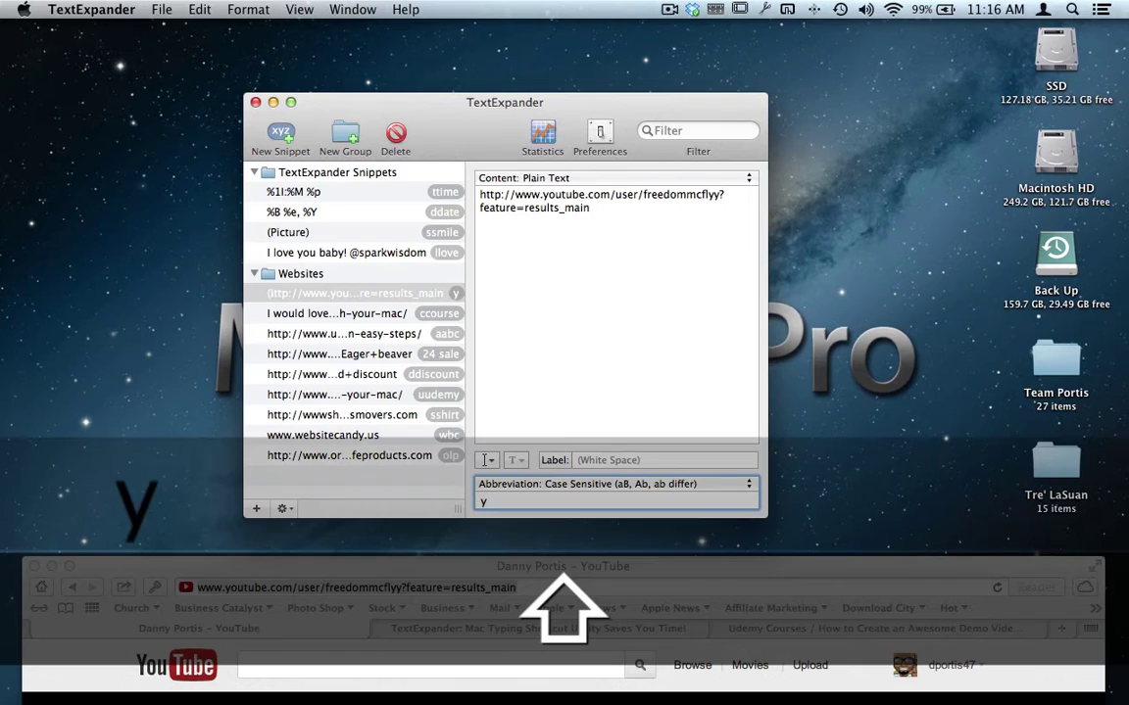
pyautogui.write('youtube')
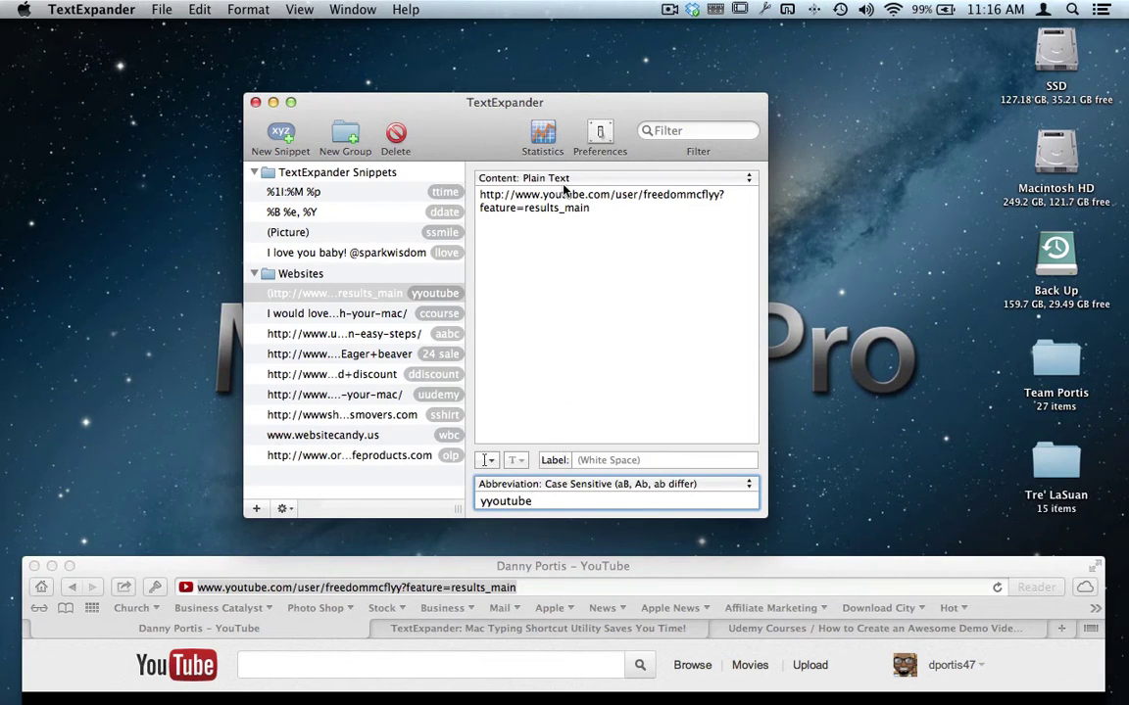
# Reselect the new yyoutube snippet and open TextExpander's preferences
pyautogui.click(345, 314)
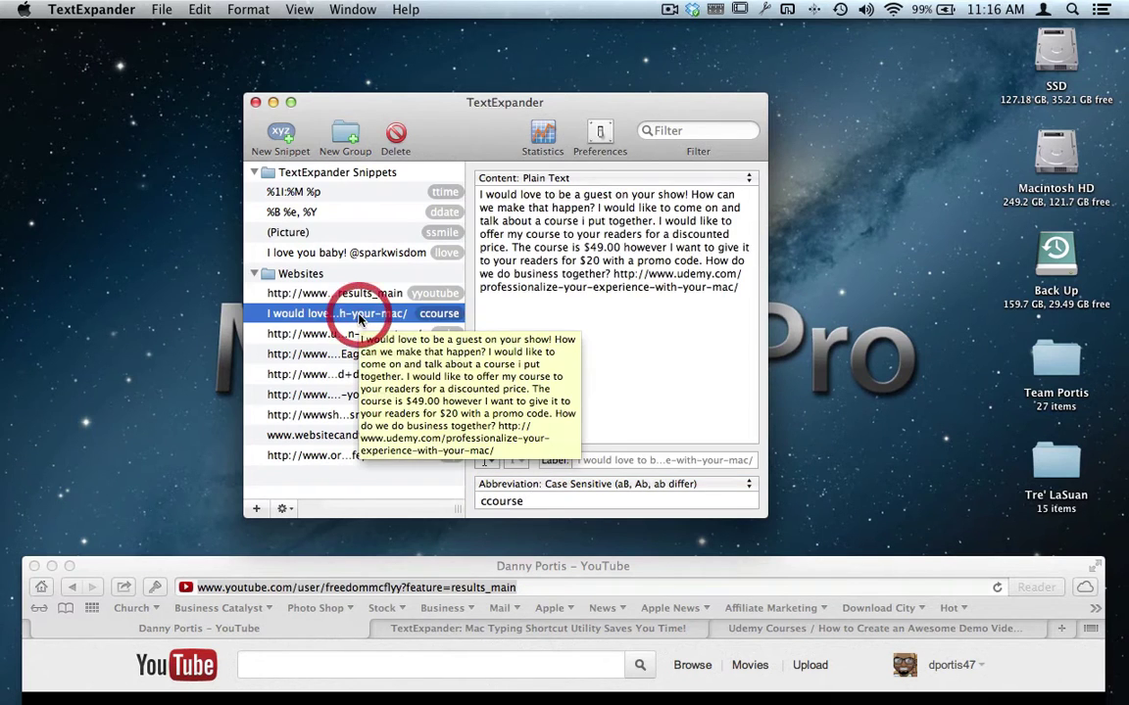
pyautogui.click(369, 294)
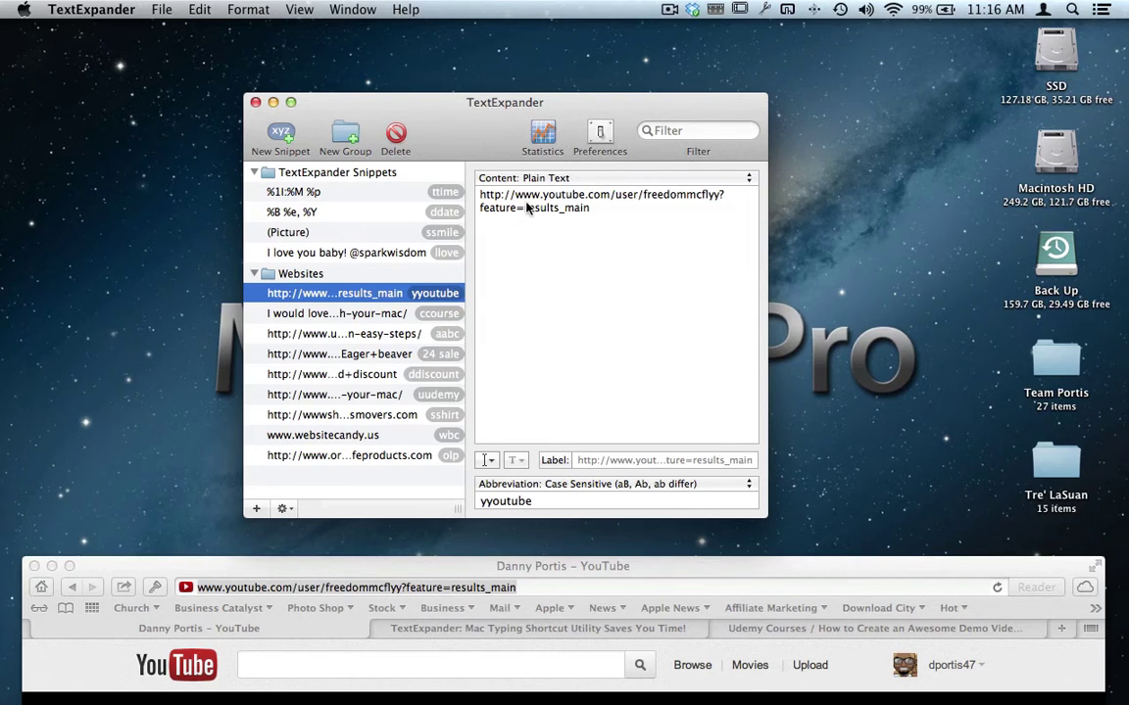
pyautogui.click(597, 132)
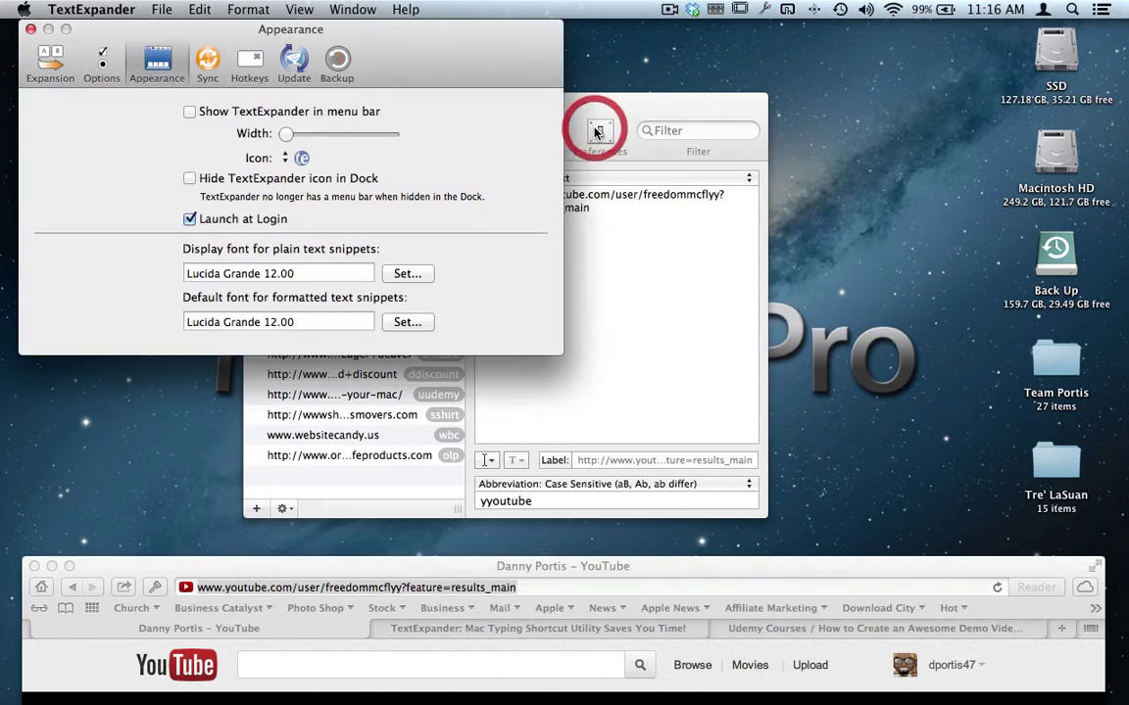
# Show TextExpander in the menu bar, trying another icon before restoring the original one
pyautogui.click(189, 110)
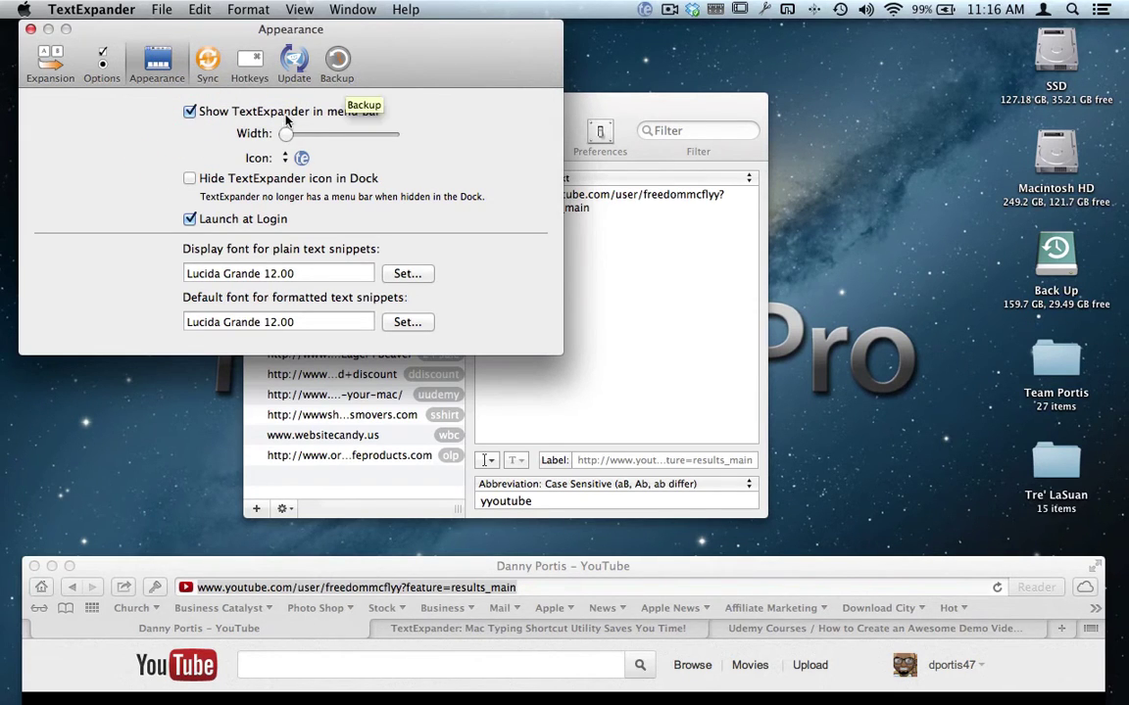
pyautogui.click(284, 159)
pyautogui.click(244, 207)
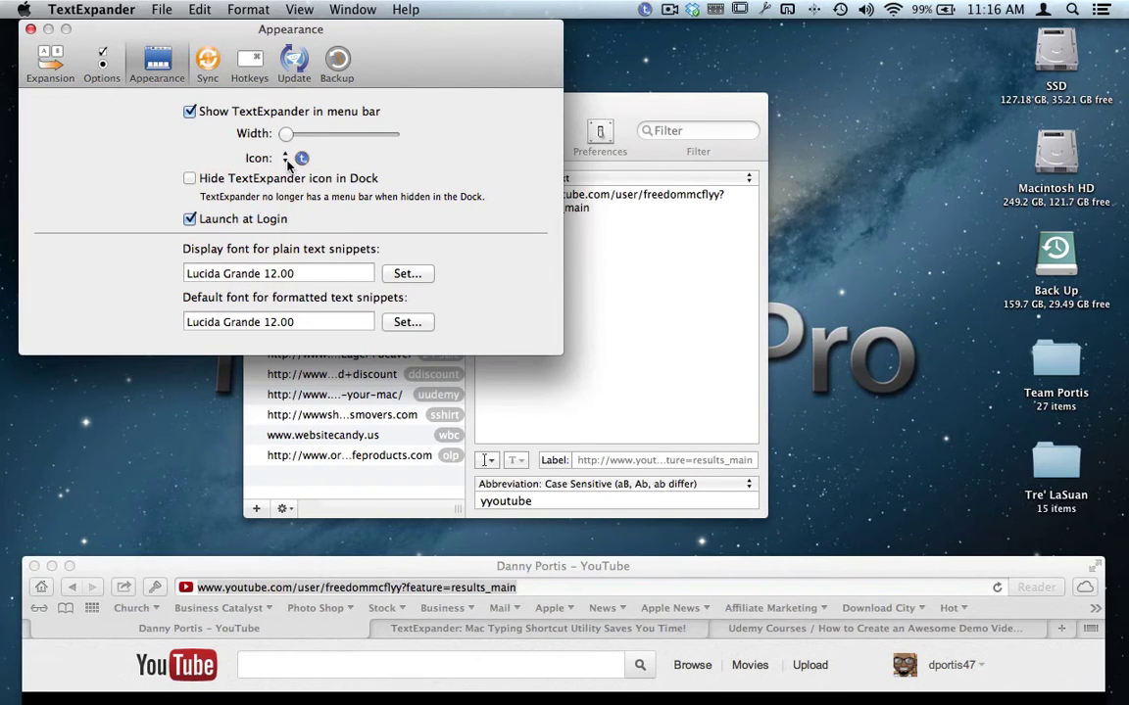
pyautogui.click(285, 159)
pyautogui.click(240, 106)
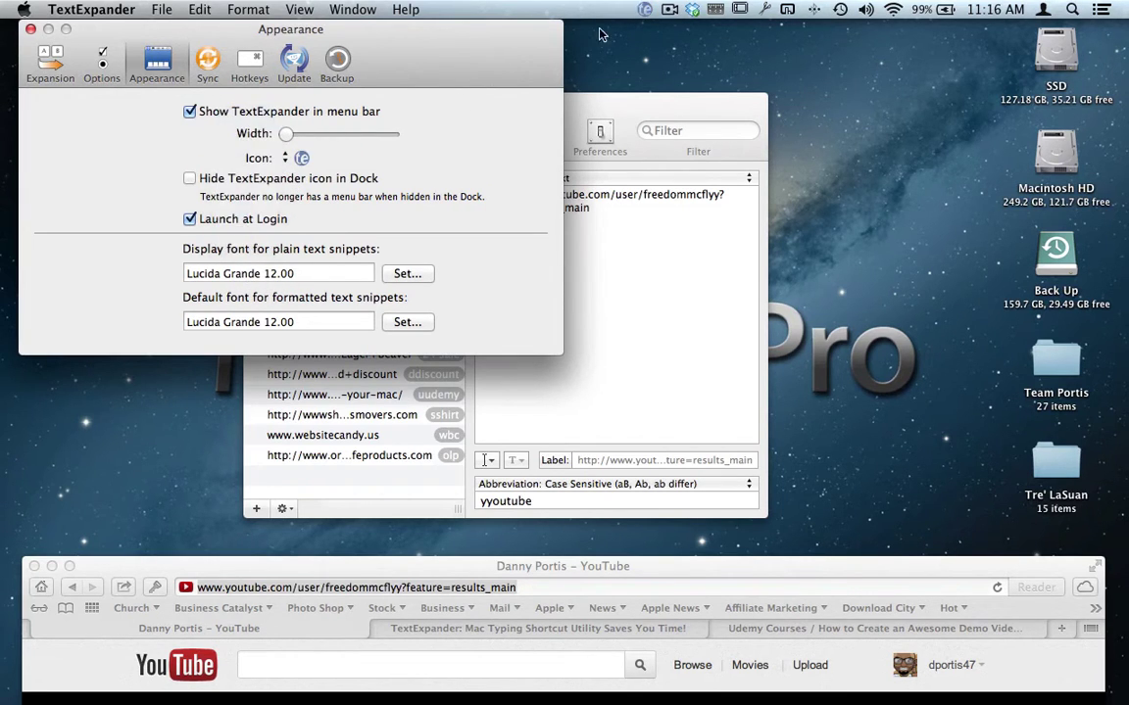
# Preview the menu bar snippet menu, then turn the menu bar option off and close preferences
pyautogui.click(645, 10)
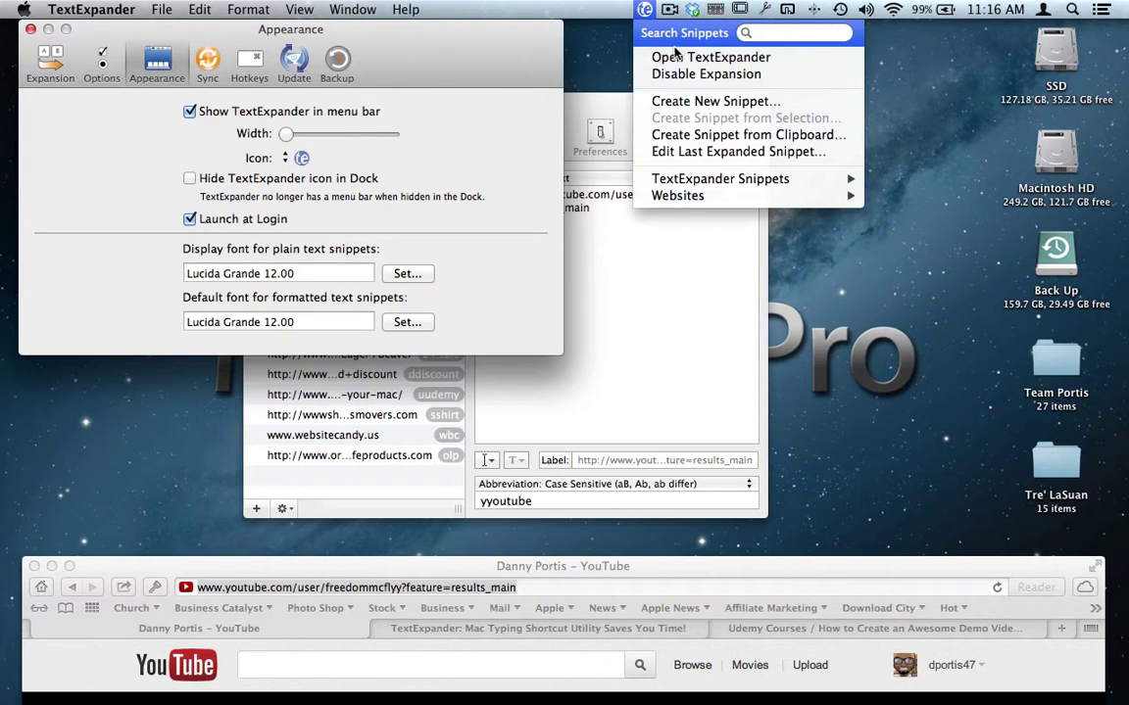
pyautogui.moveTo(719, 196)
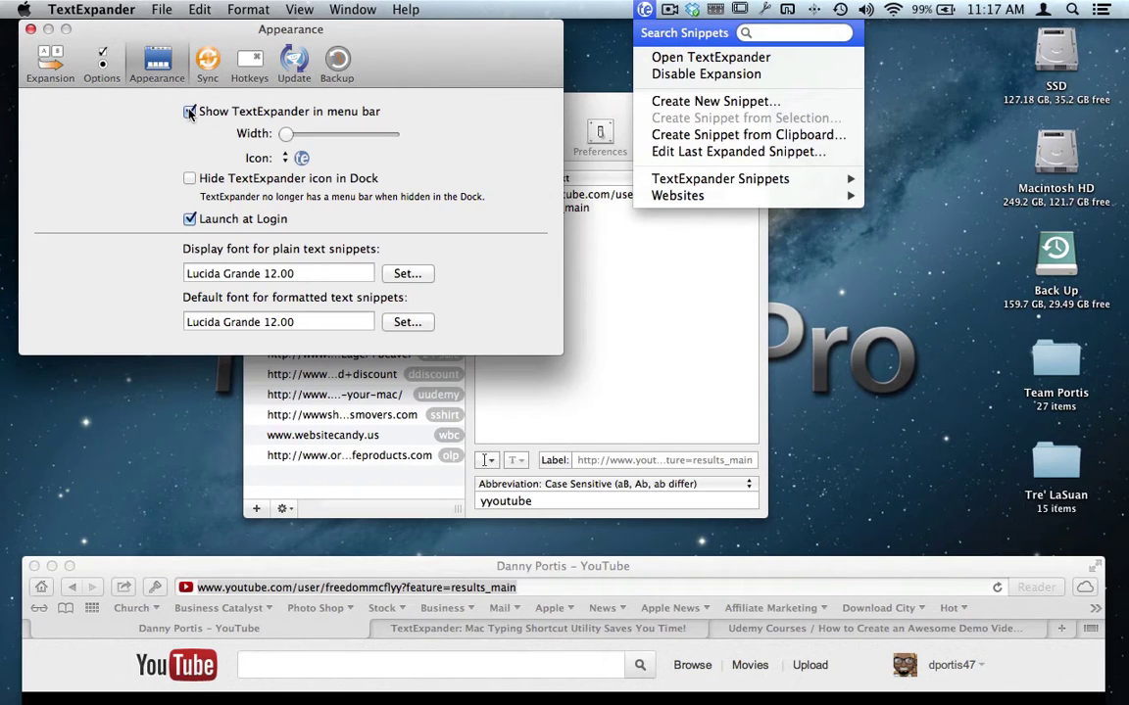
pyautogui.click(189, 111)
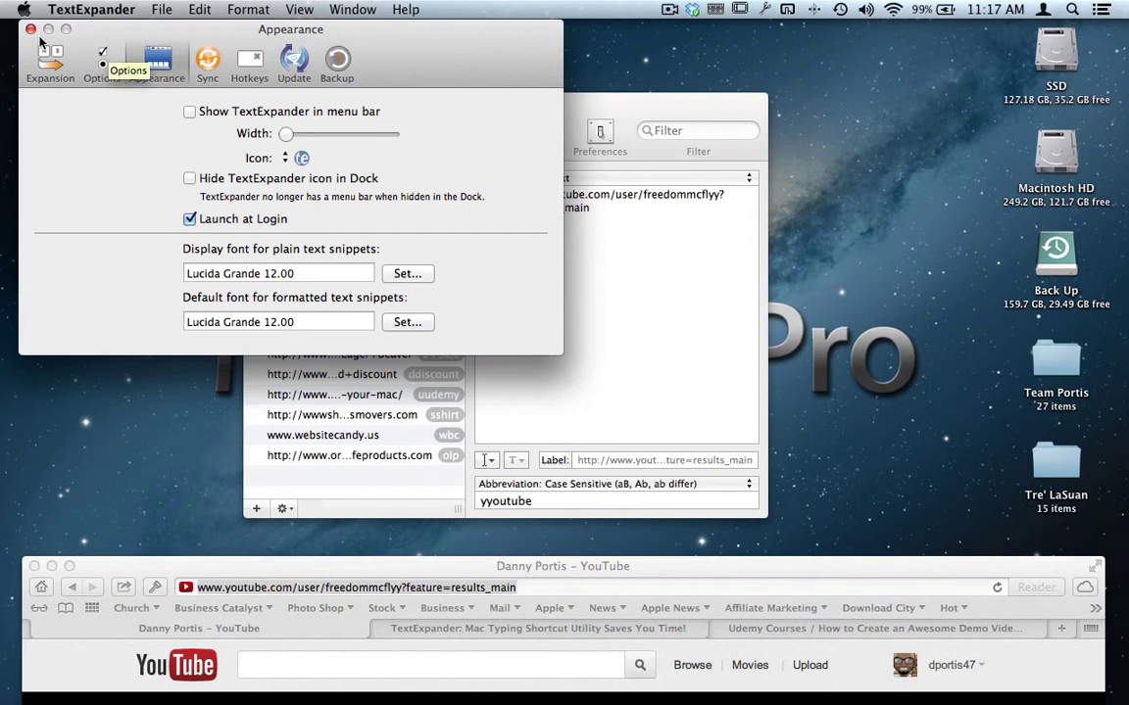
pyautogui.click(31, 30)
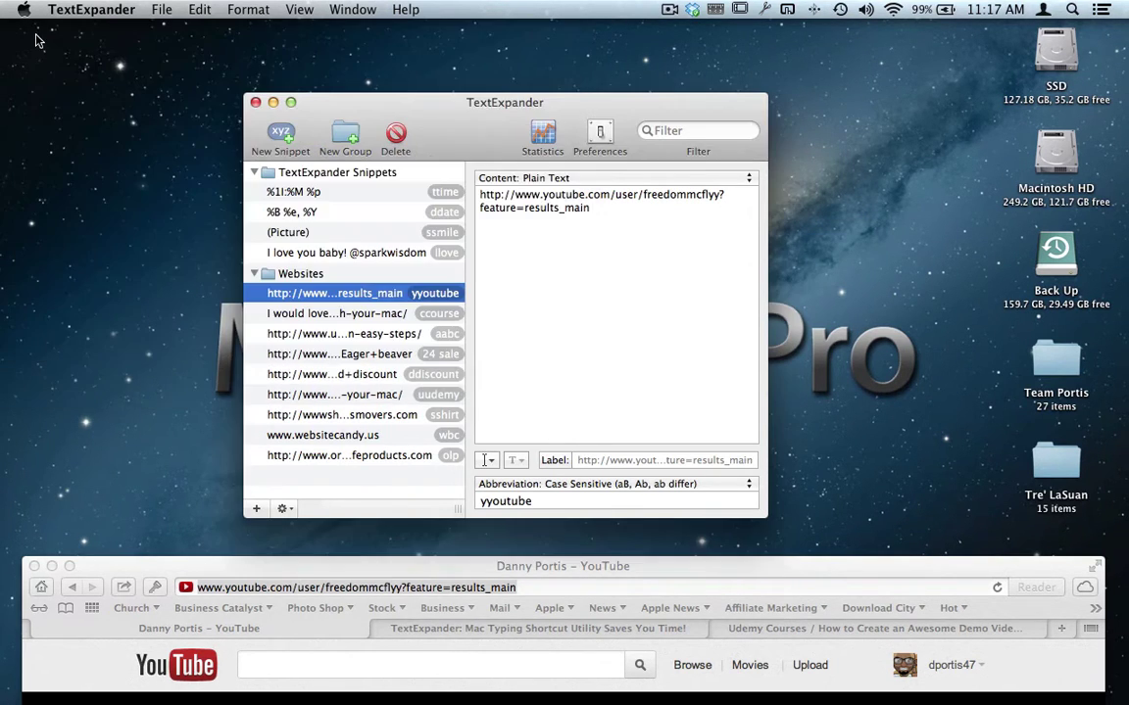
# Hide TextExpander, move Safari's window back to the top, and go to twitter.com
pyautogui.click(274, 102)
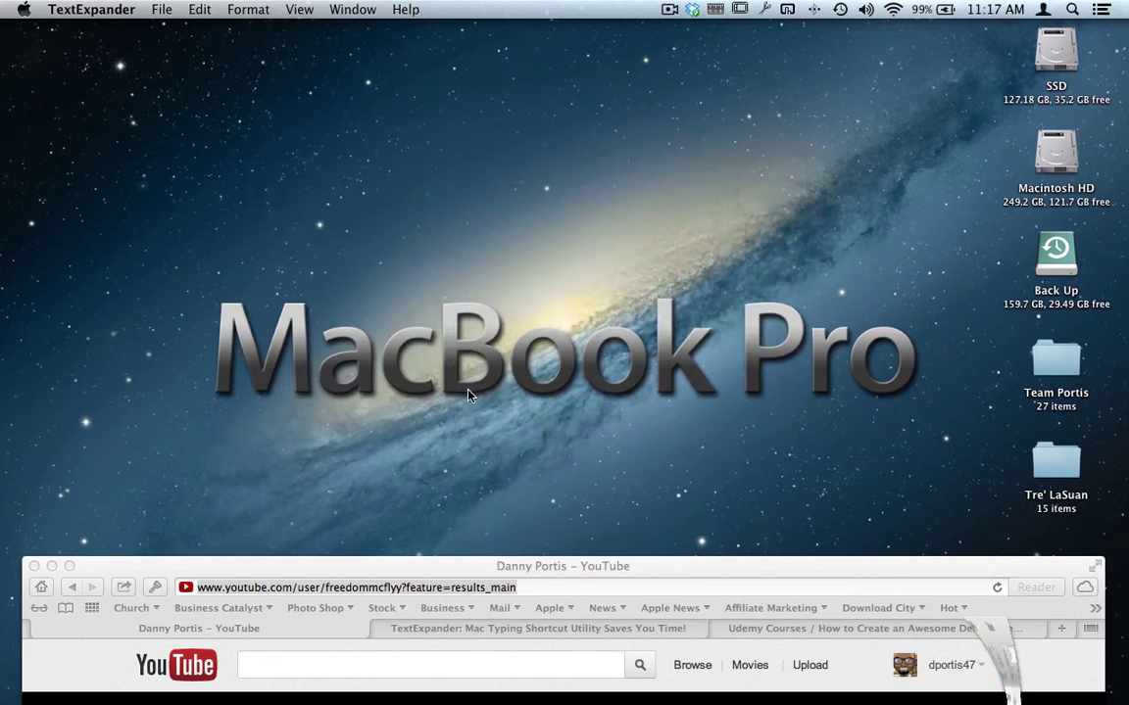
pyautogui.moveTo(498, 570); pyautogui.dragTo(490, 75)
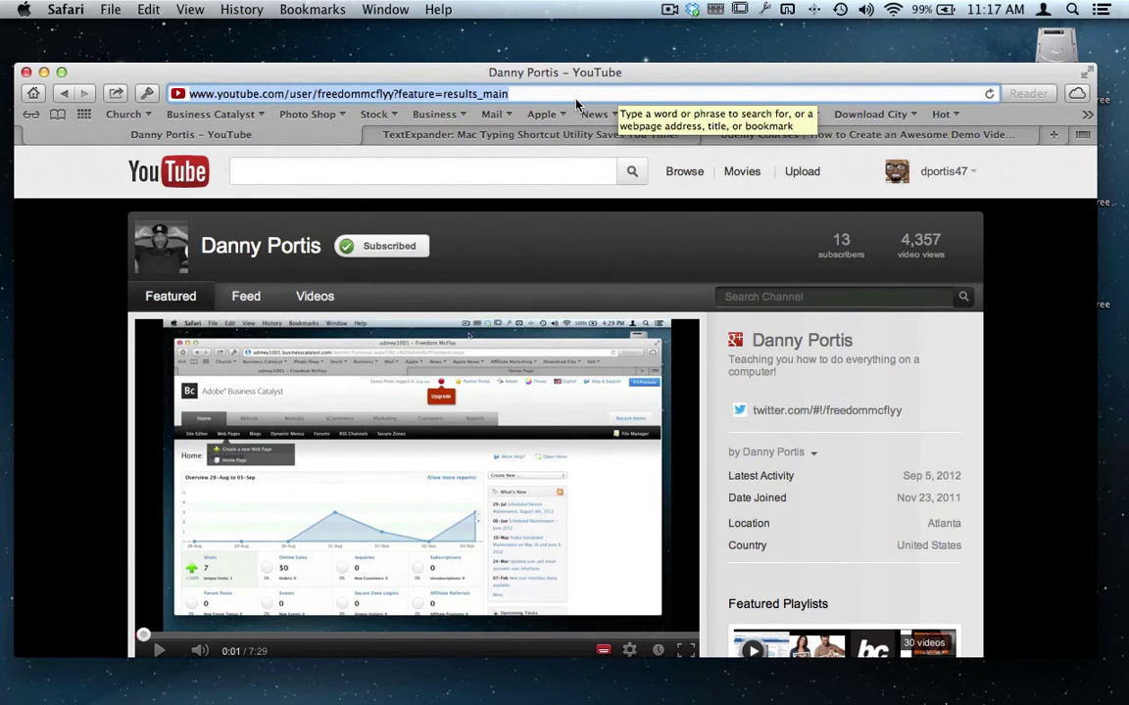
pyautogui.write('twitter.com')
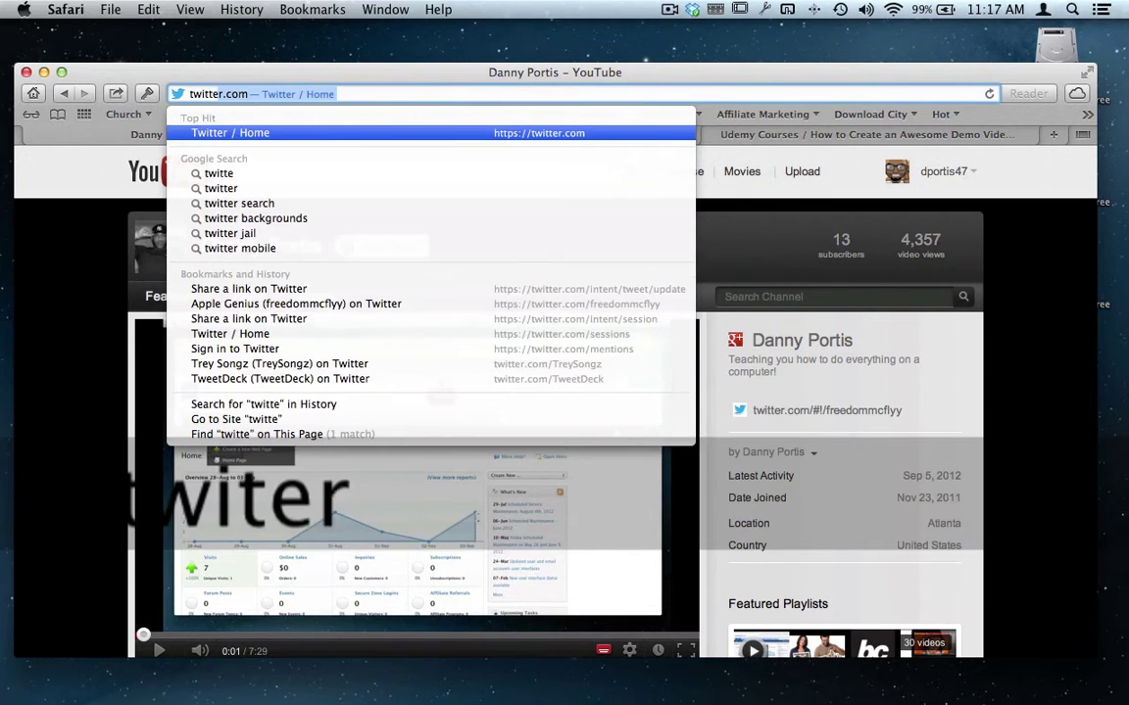
pyautogui.press('Return')
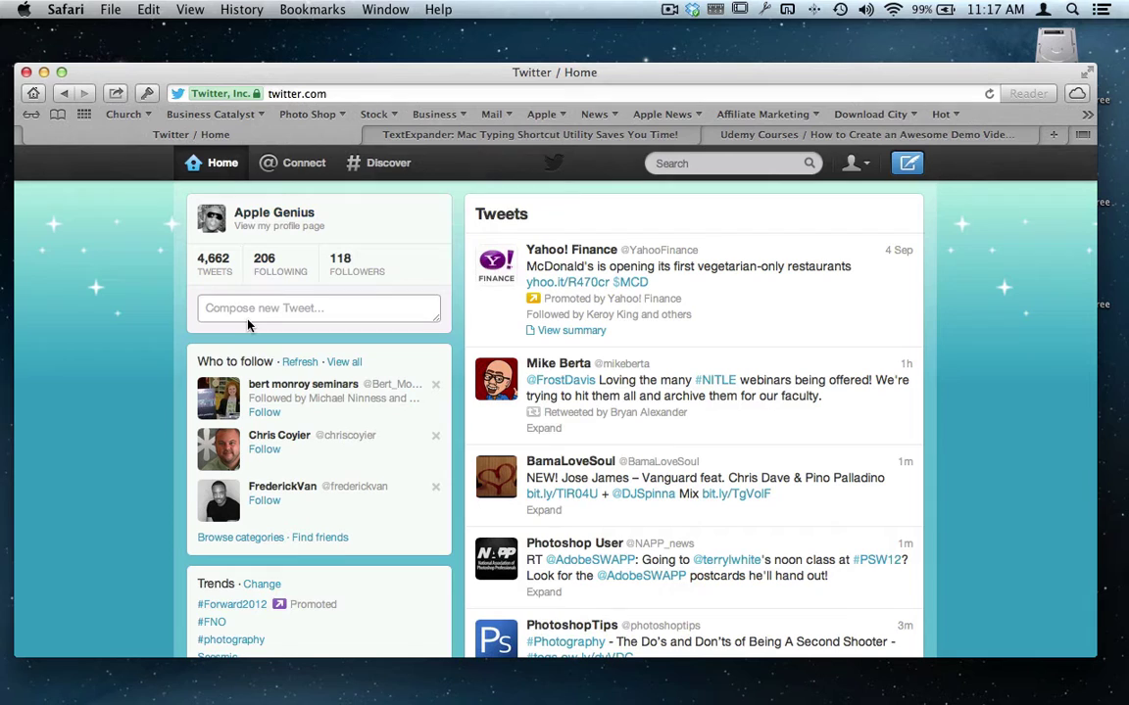
# Compose a tweet reading 'Visit' with the yyoutube-expanded YouTube URL on the next line
pyautogui.click(295, 313)
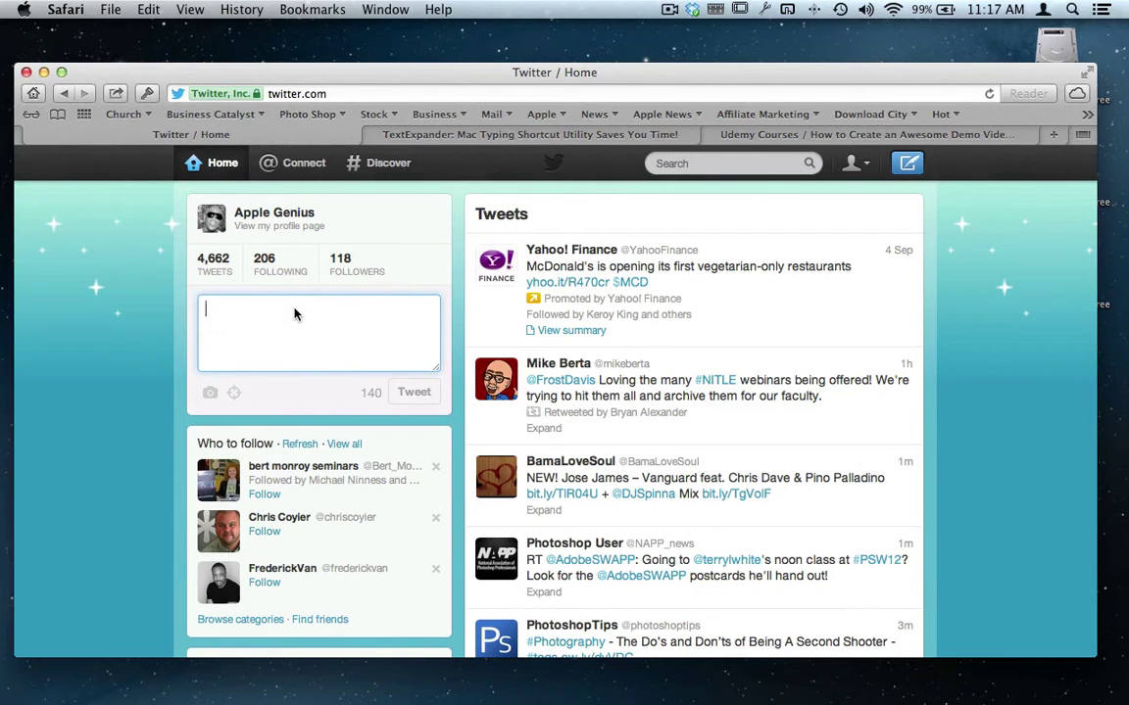
pyautogui.write('Yy')
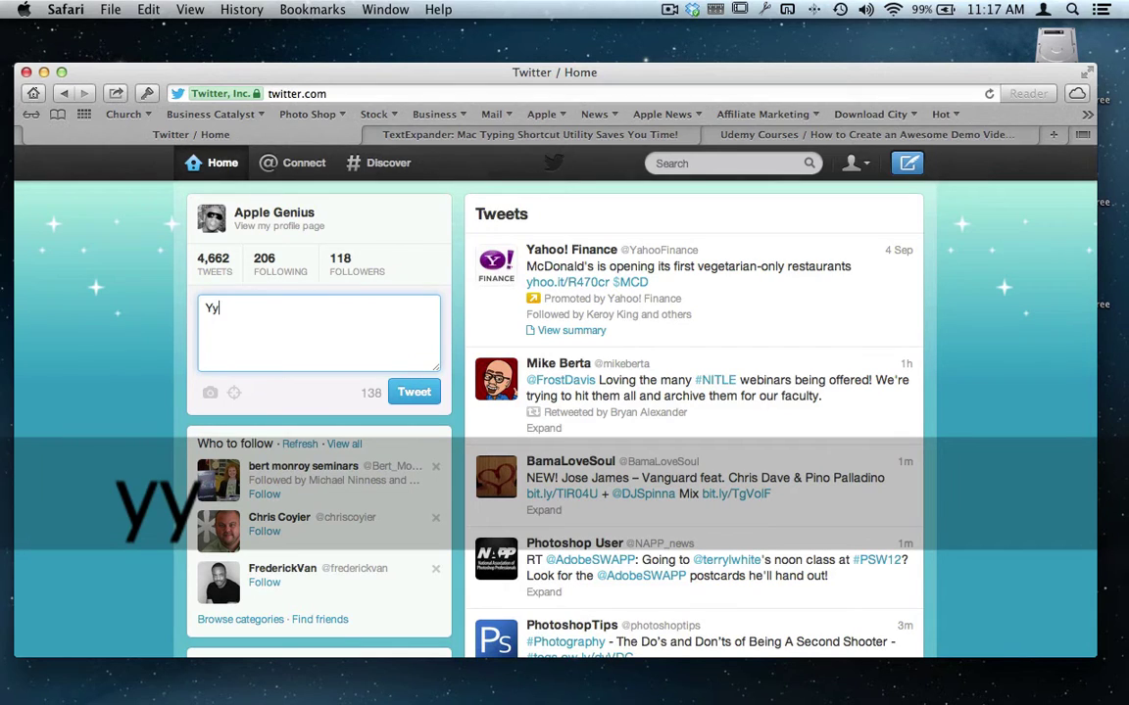
pyautogui.write('out')
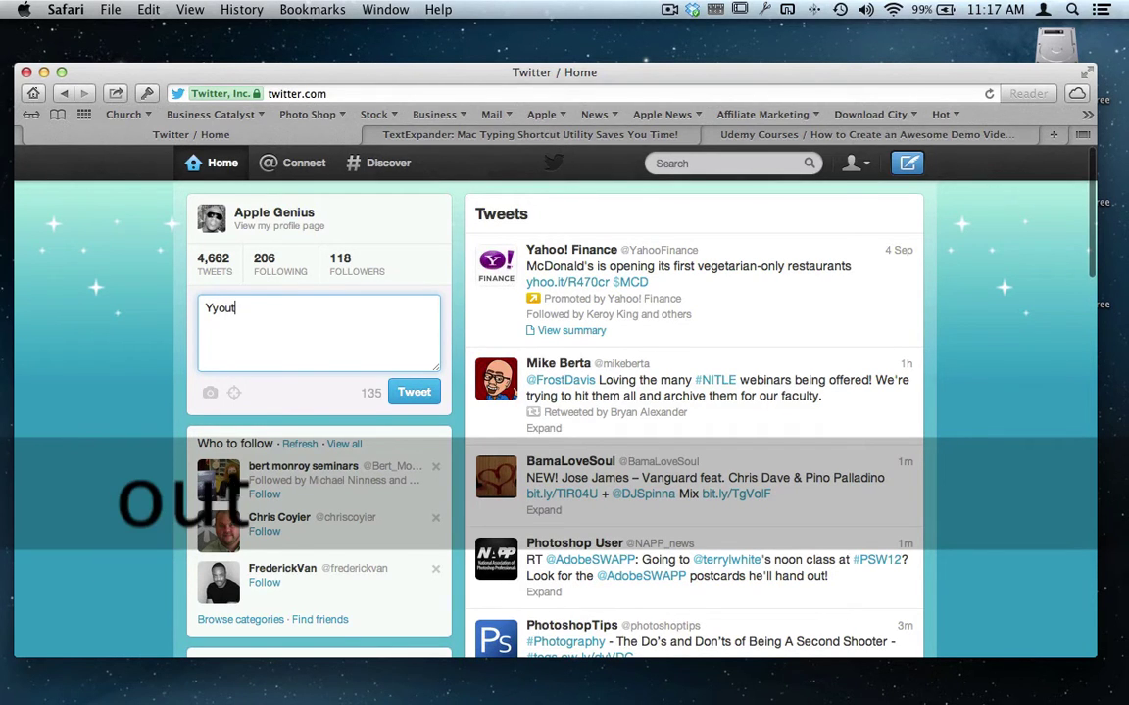
pyautogui.write('ube')
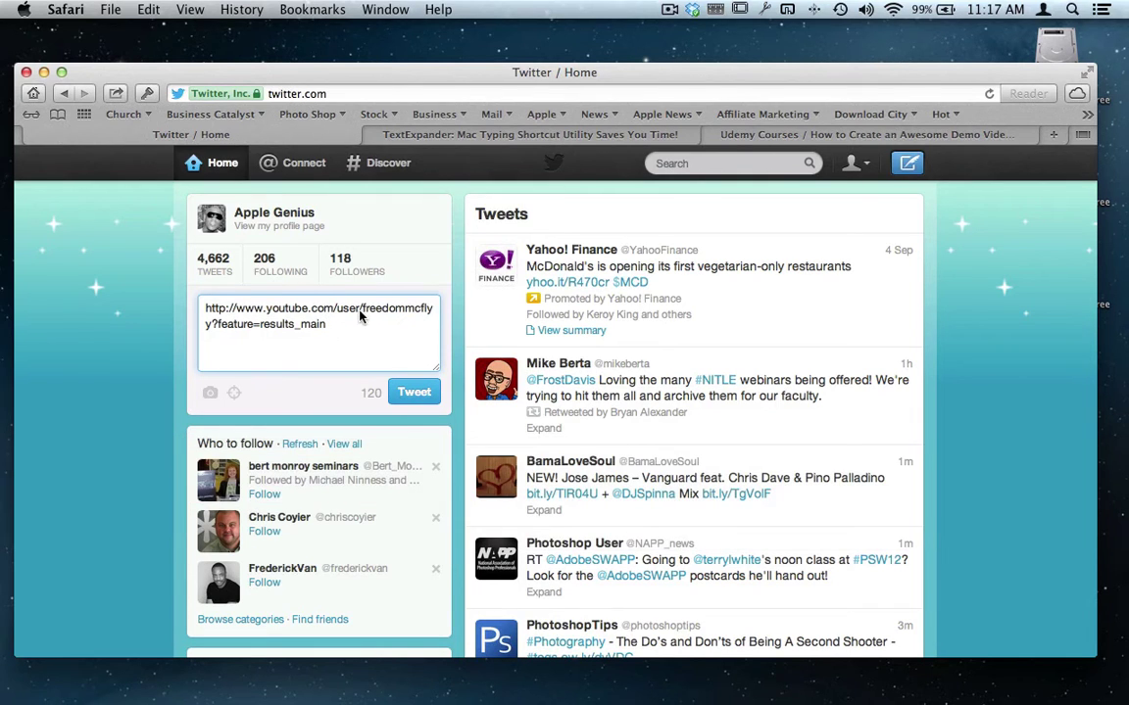
pyautogui.click(204, 310)
pyautogui.press('shift')
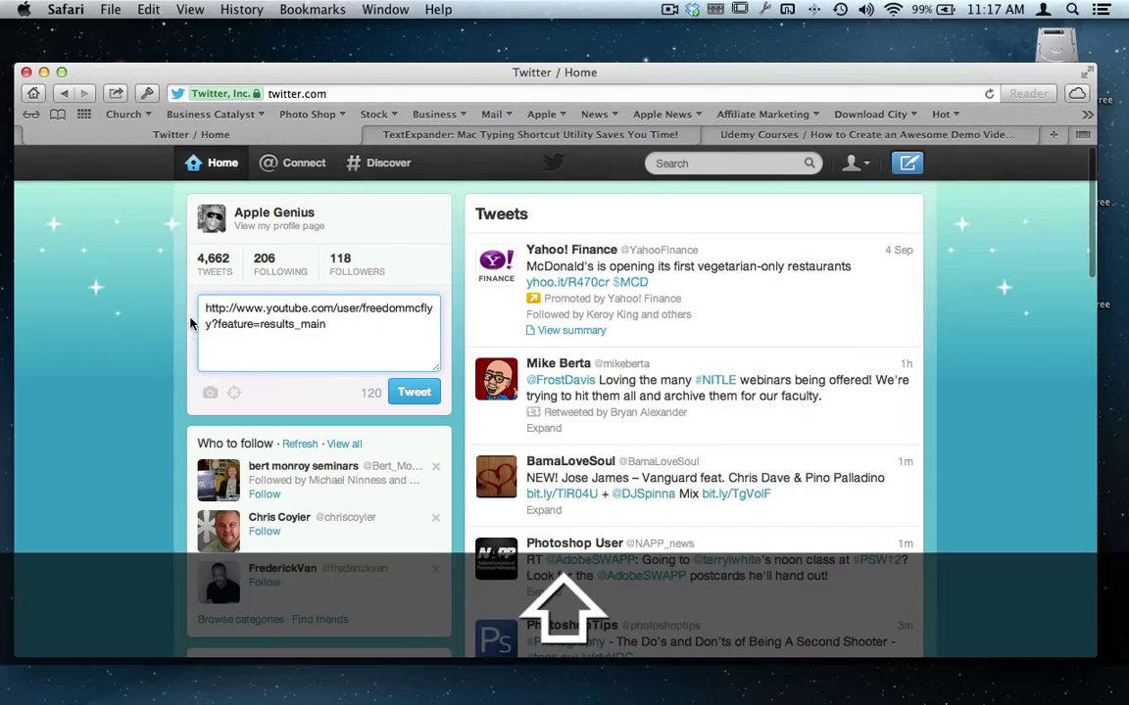
pyautogui.write('Visi')
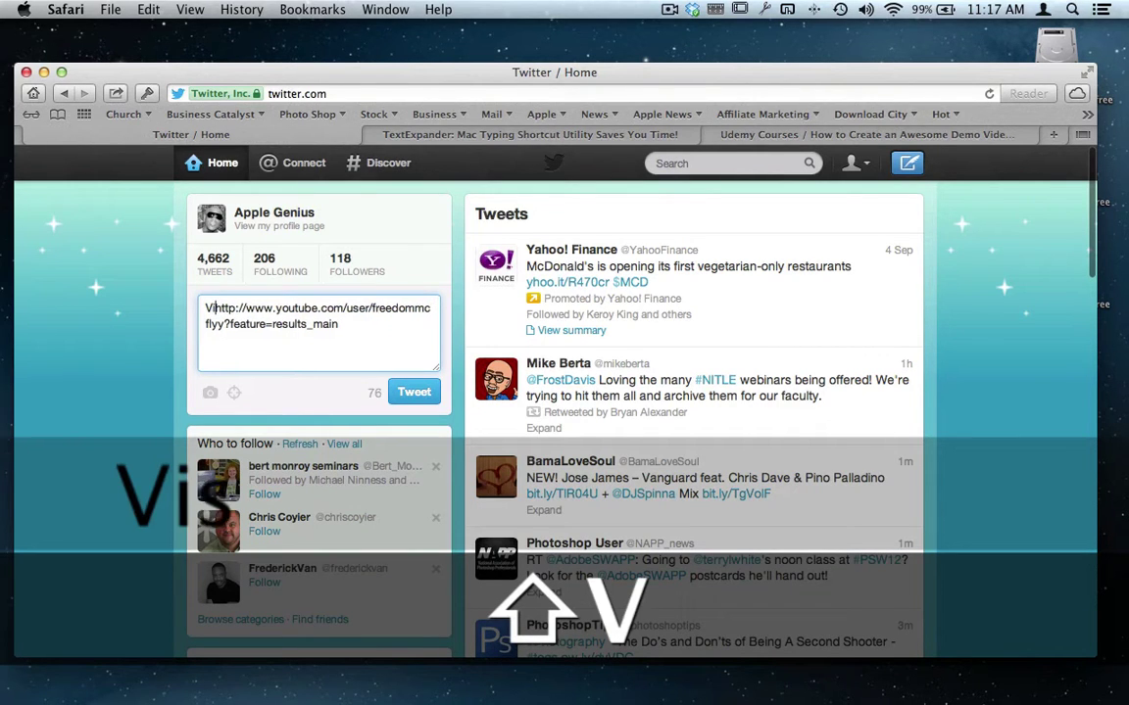
pyautogui.write('t')
pyautogui.press('Return')
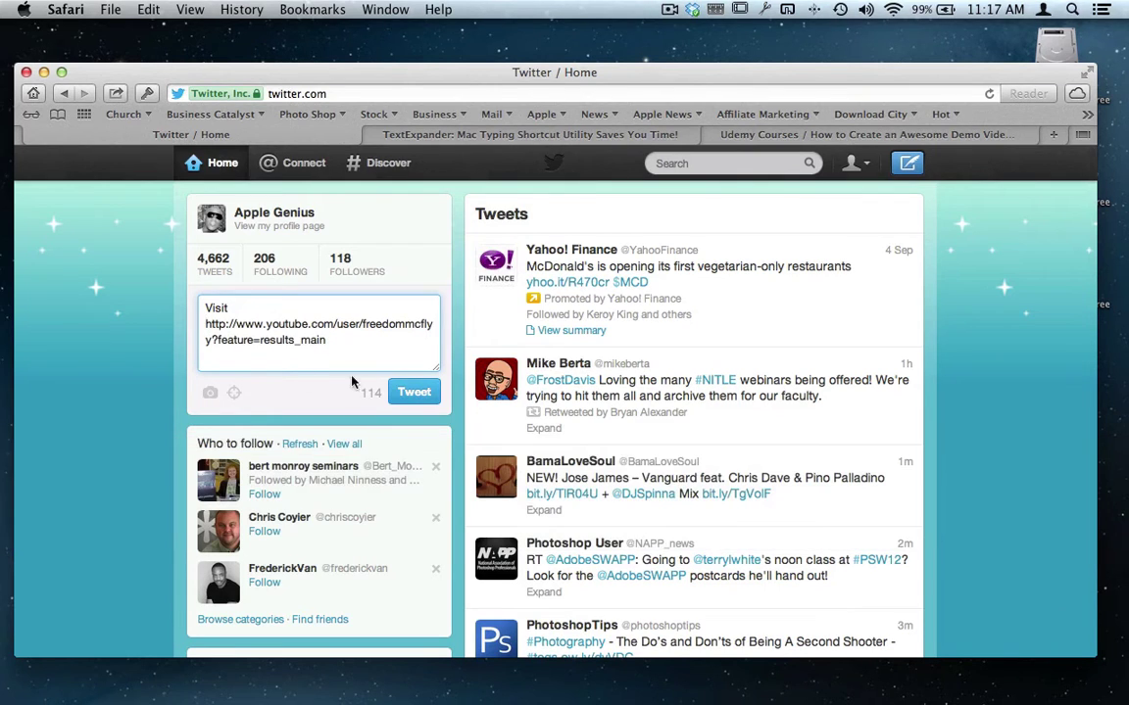
# Post the tweet, reload Twitter, and open the account's profile page
pyautogui.click(415, 395)
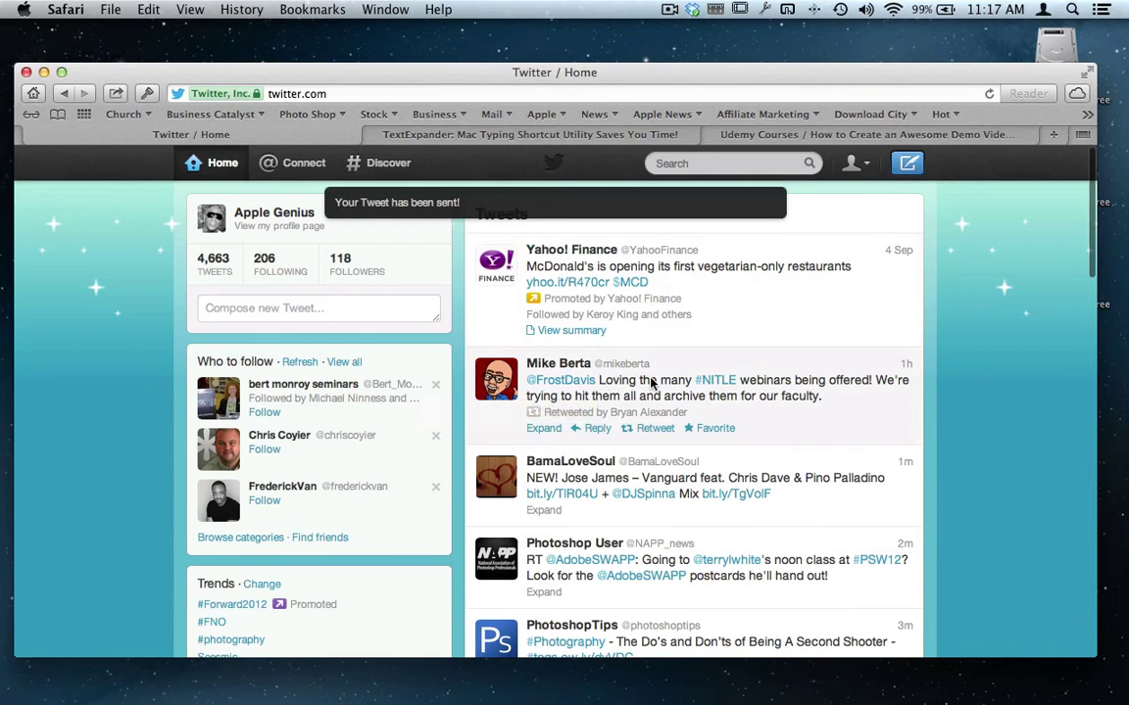
pyautogui.click(988, 93)
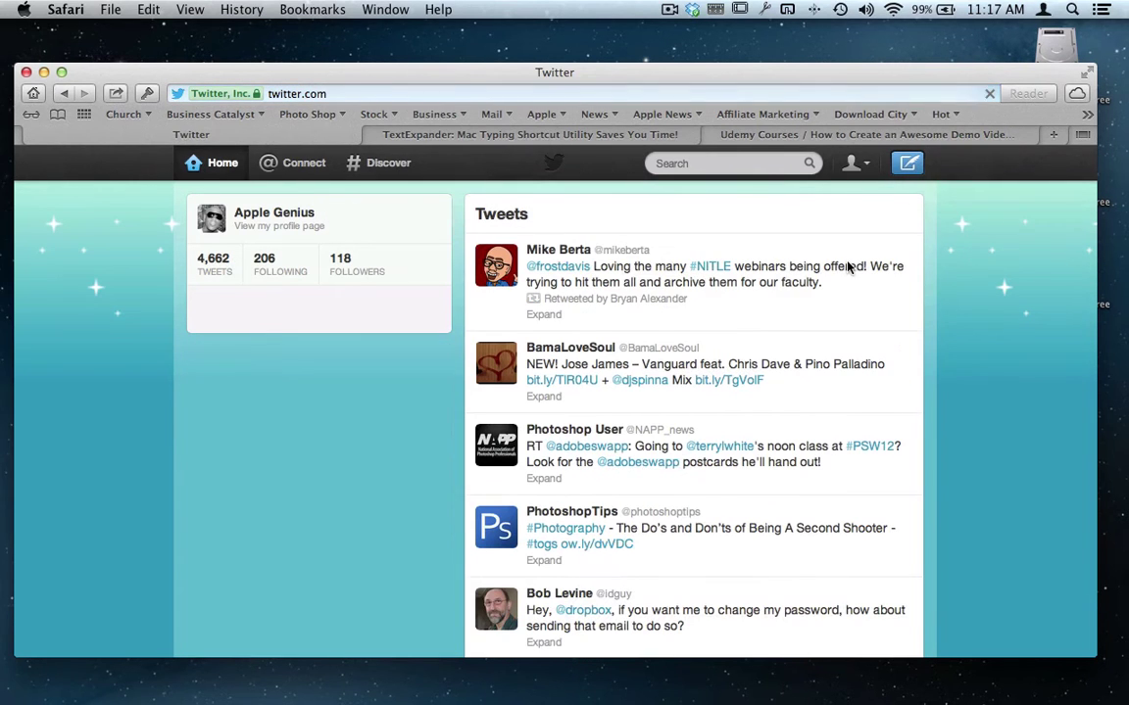
pyautogui.click(249, 211)
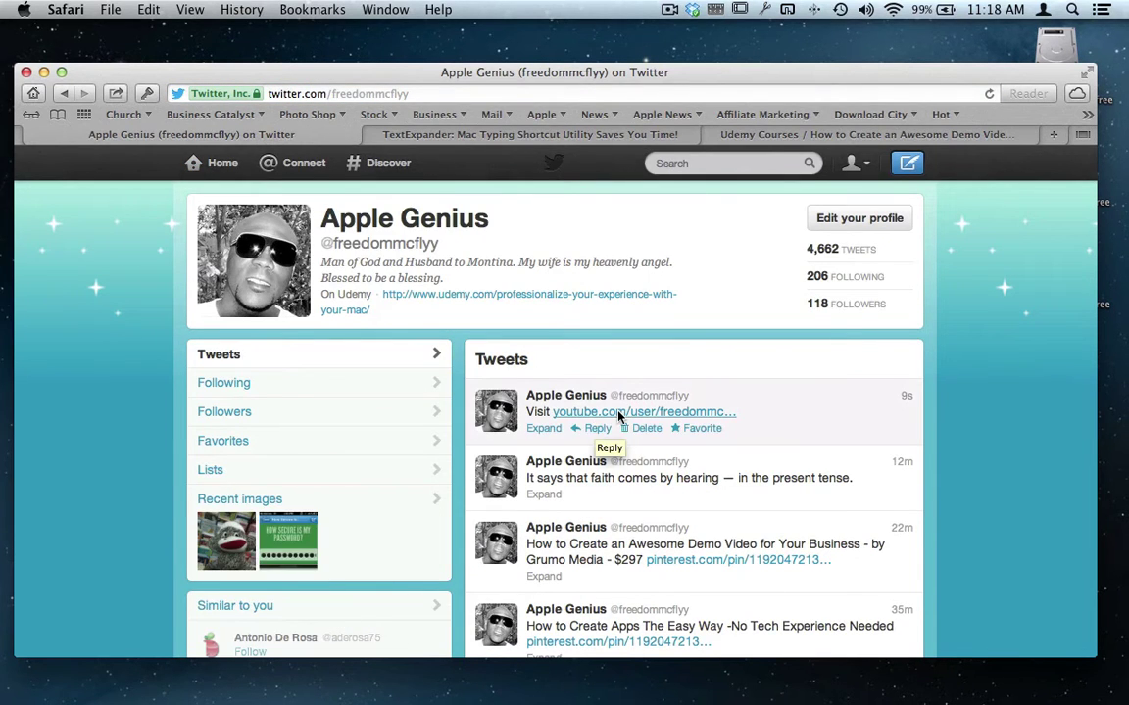
# Follow the tweet's youtube.com link and scroll through the channel's Uploaded videos list
pyautogui.click(586, 412)
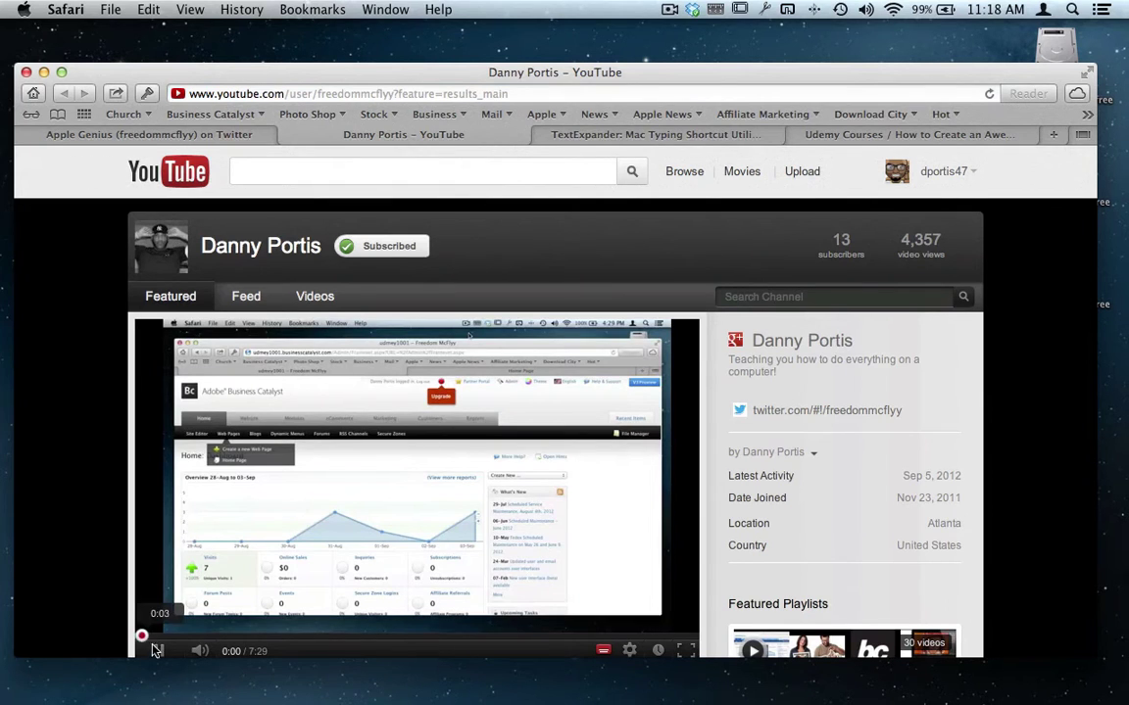
pyautogui.scroll(-5, 119, 487)
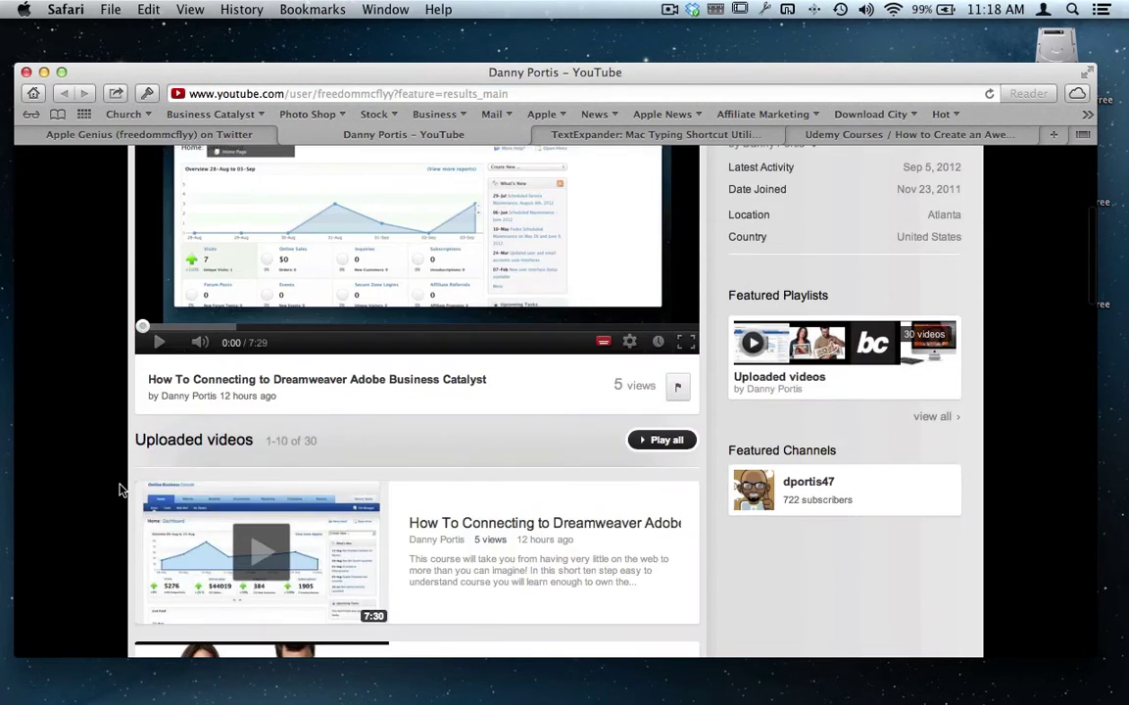
pyautogui.scroll(5, 119, 490)
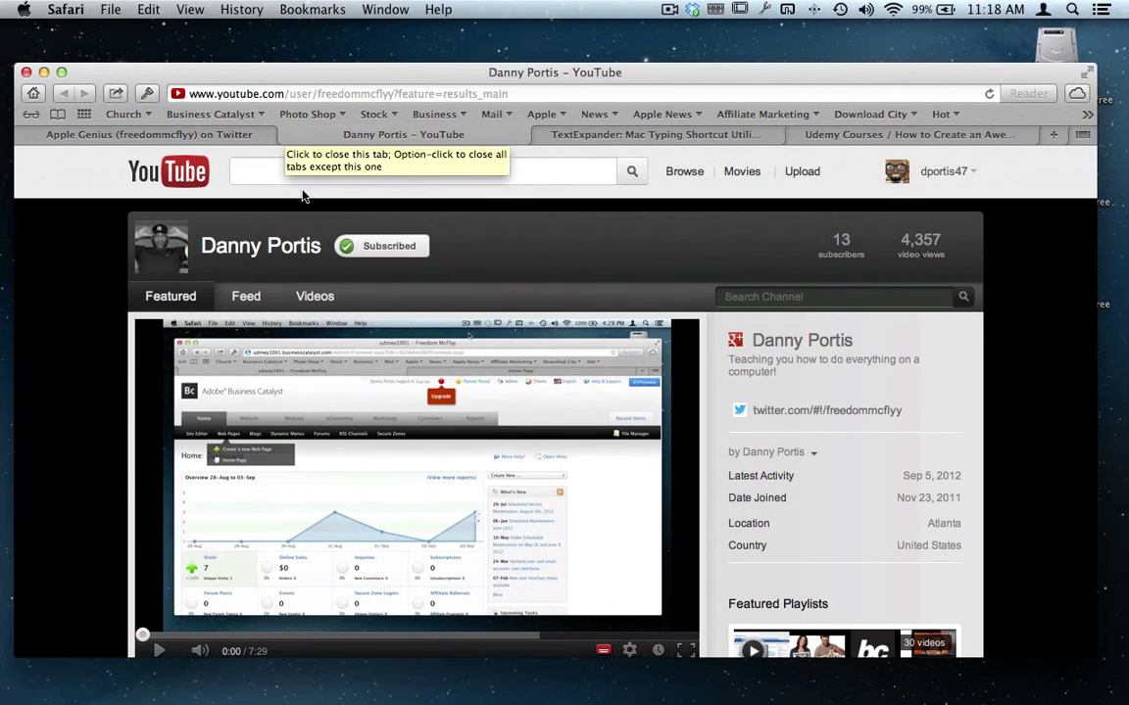
pyautogui.scroll(-3, 302, 194)
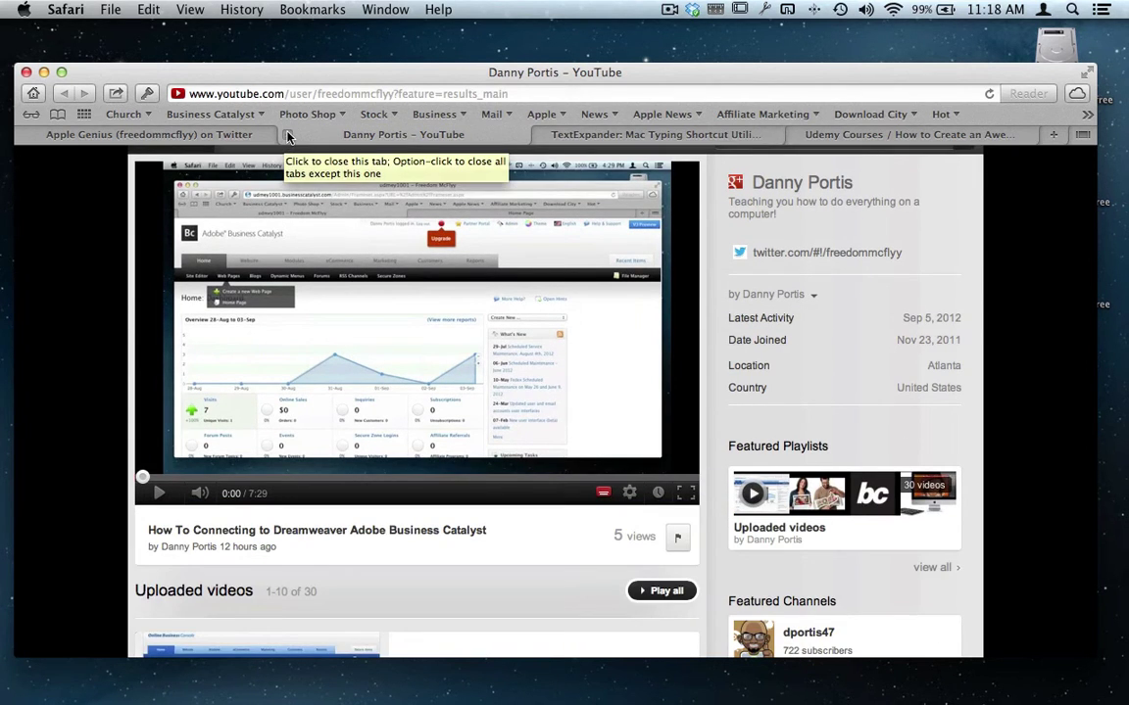
pyautogui.scroll(-5, 329, 336)
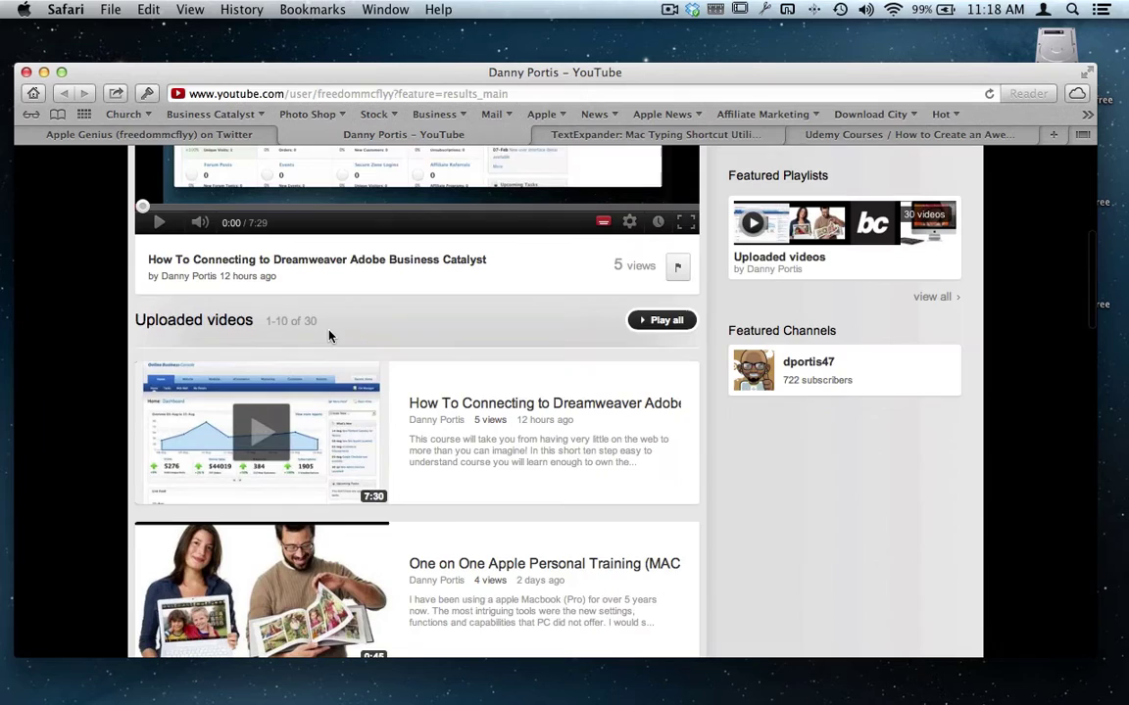
pyautogui.scroll(-15, 329, 336)
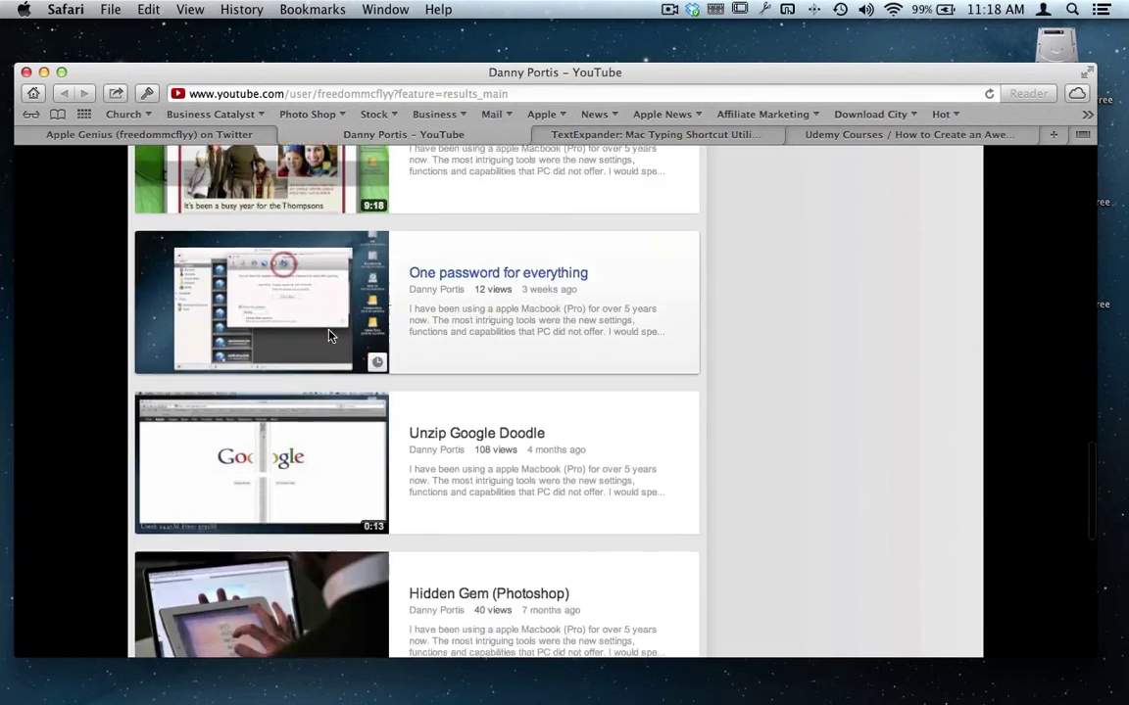
pyautogui.scroll(-3, 329, 336)
pyautogui.scroll(18, 330, 336)
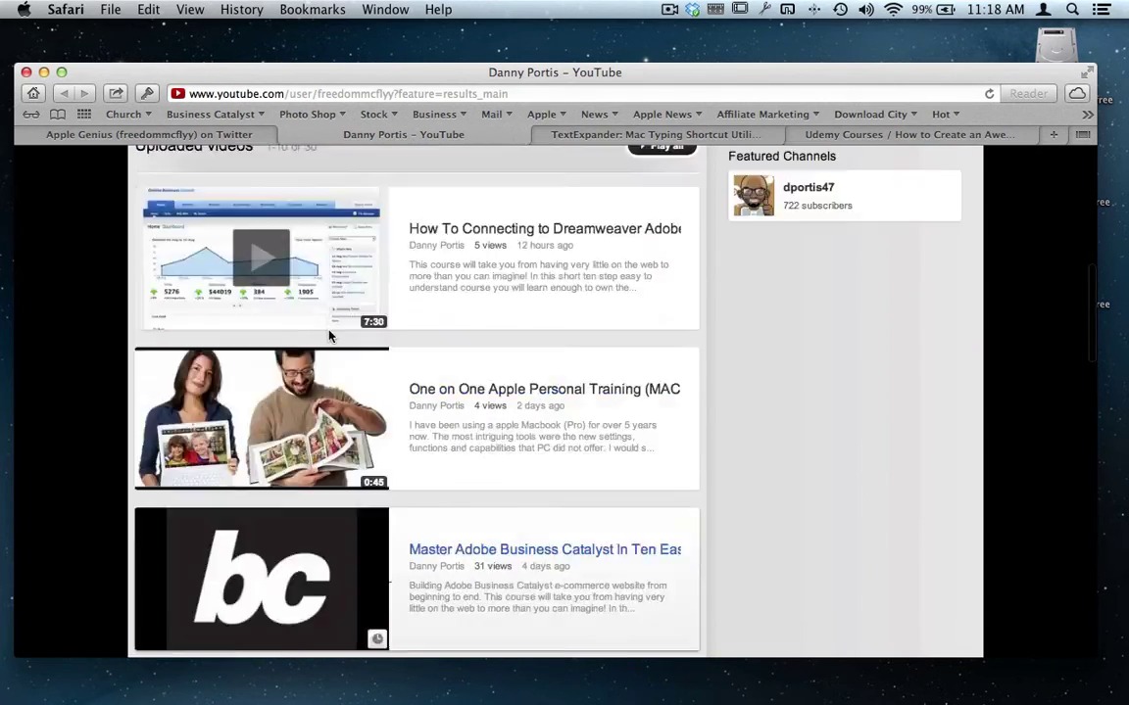
pyautogui.scroll(7, 329, 336)
pyautogui.scroll(-6, 323, 284)
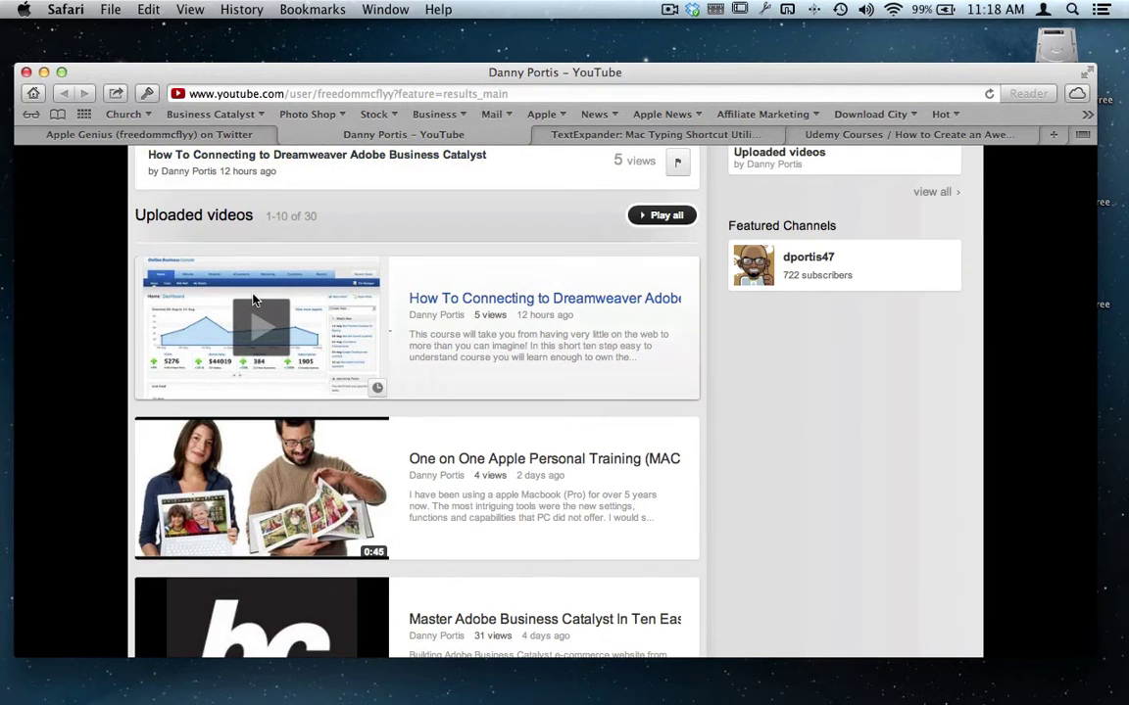
# Switch from the Twitter tab to smilesoftware.com/TextExpander and scroll through its features
pyautogui.click(288, 139)
pyautogui.click(424, 144)
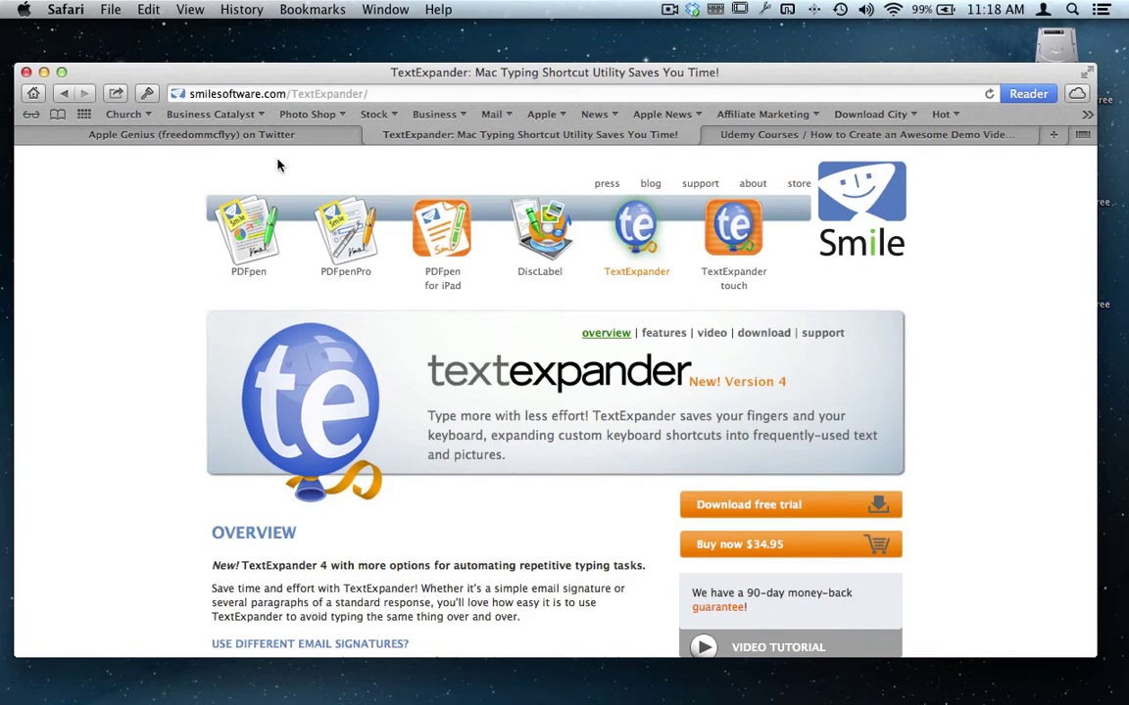
pyautogui.scroll(-5, 480, 357)
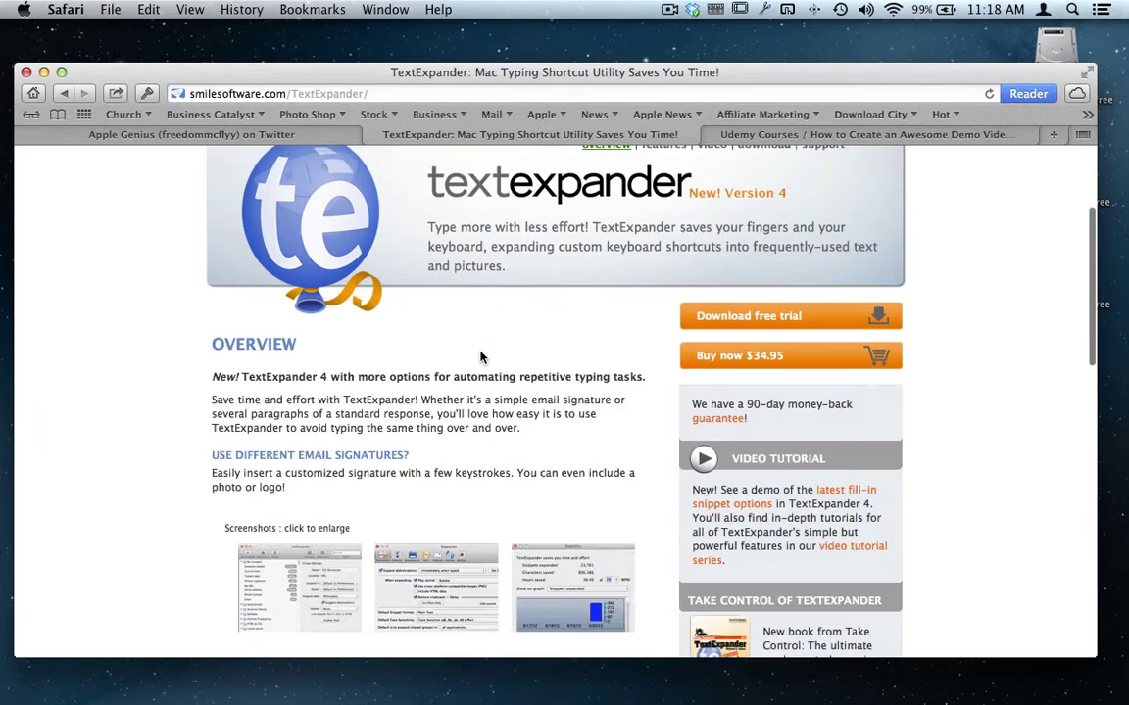
pyautogui.scroll(4, 481, 356)
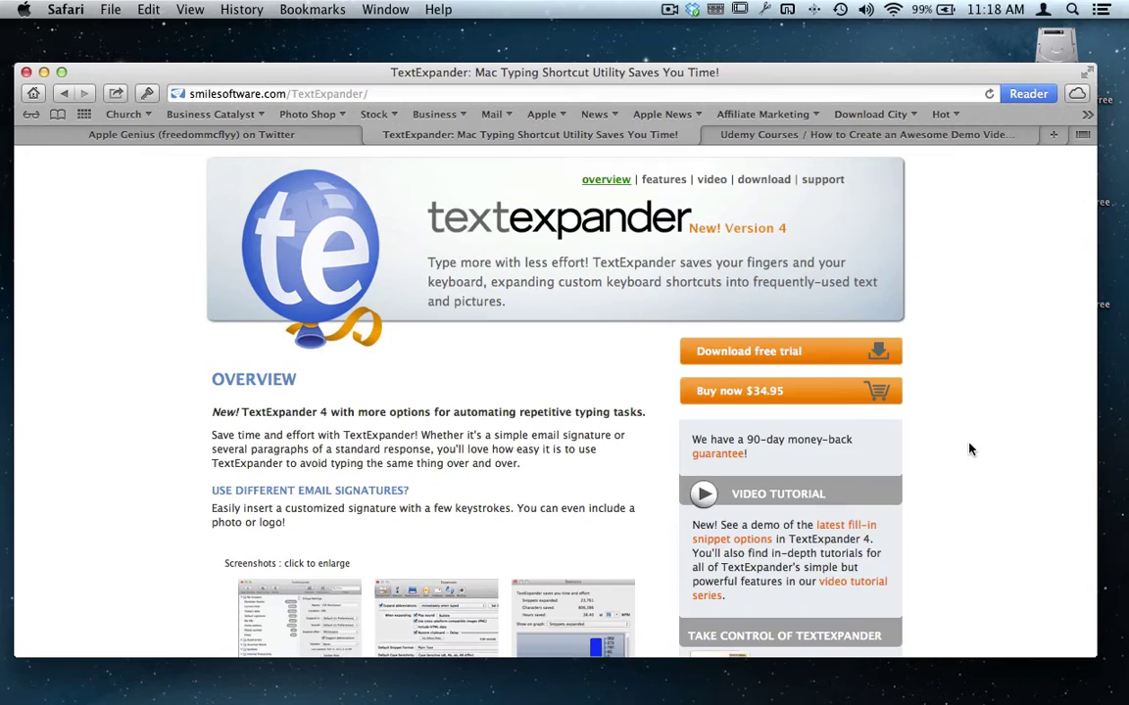
pyautogui.scroll(-10, 958, 499)
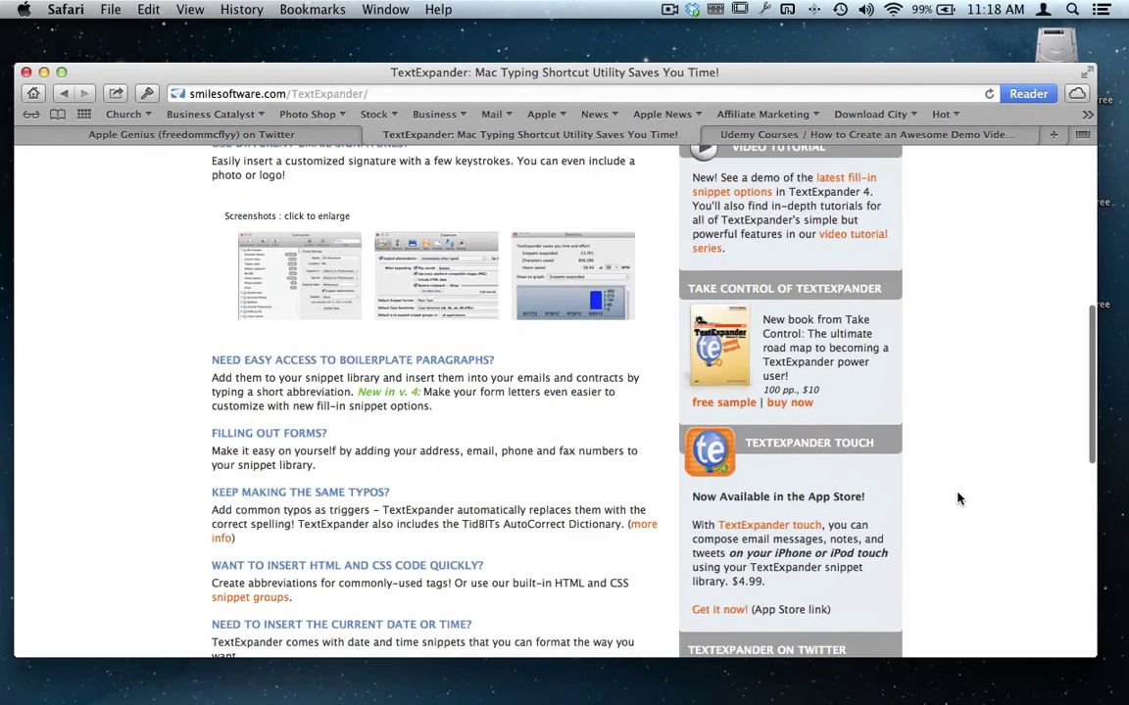
pyautogui.scroll(-4, 958, 499)
pyautogui.scroll(14, 958, 498)
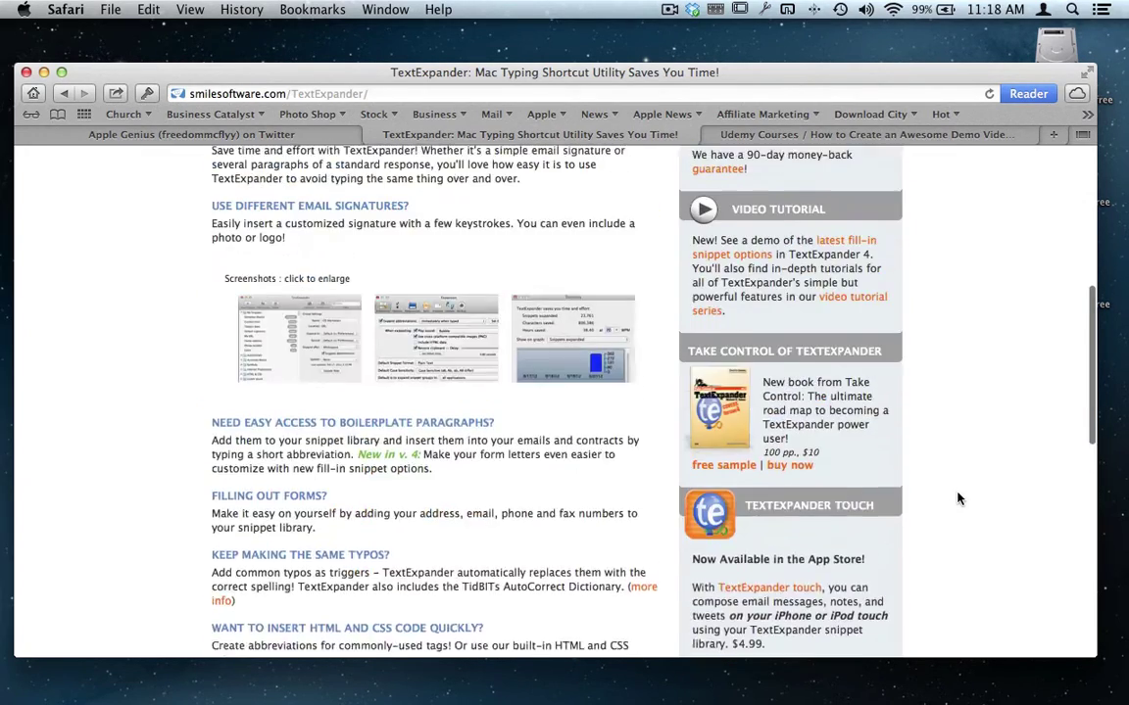
pyautogui.scroll(-20, 916, 309)
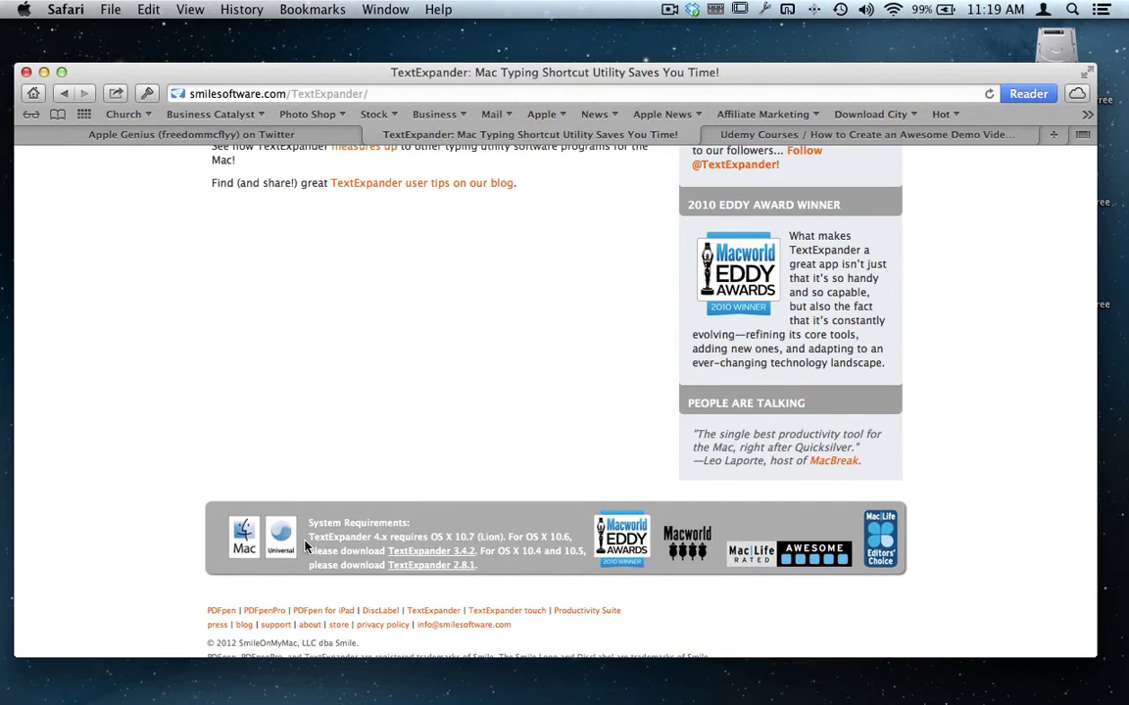
pyautogui.scroll(15, 306, 547)
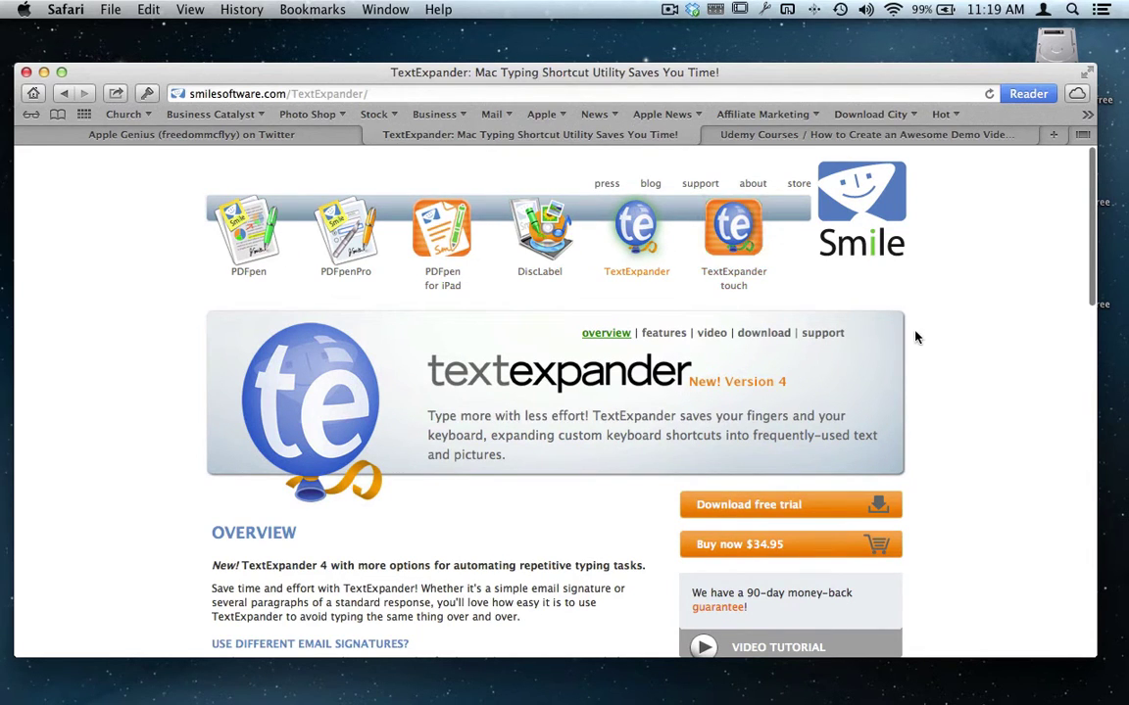
pyautogui.click(374, 98)
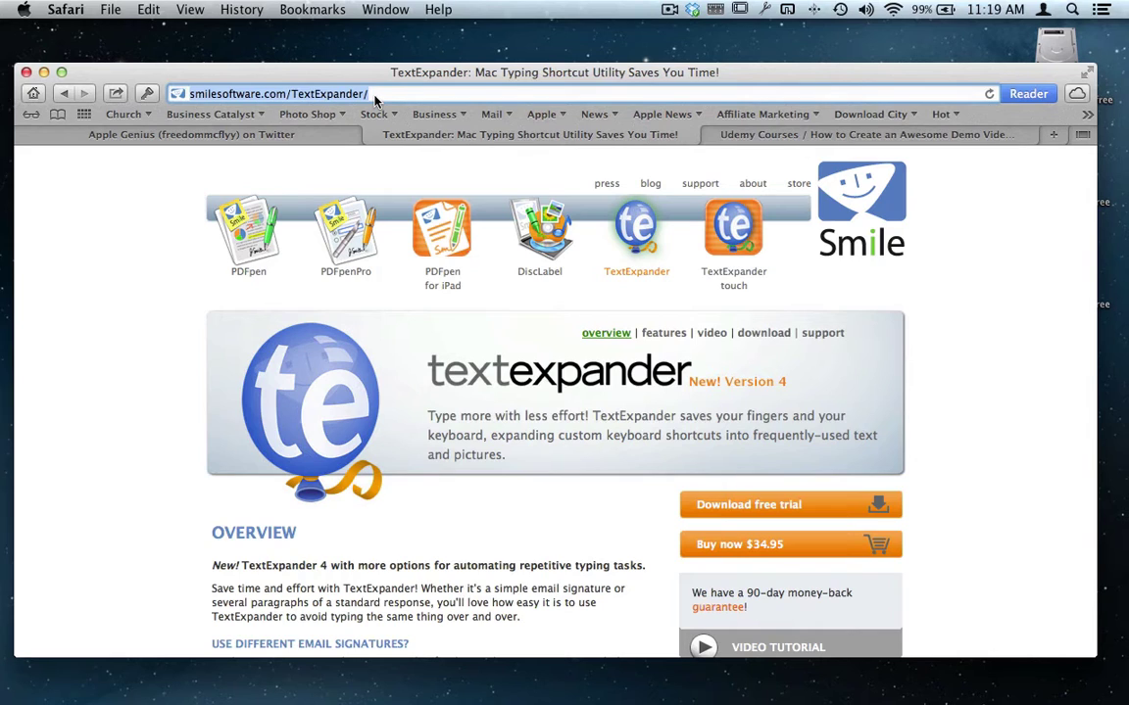
pyautogui.write('ol')
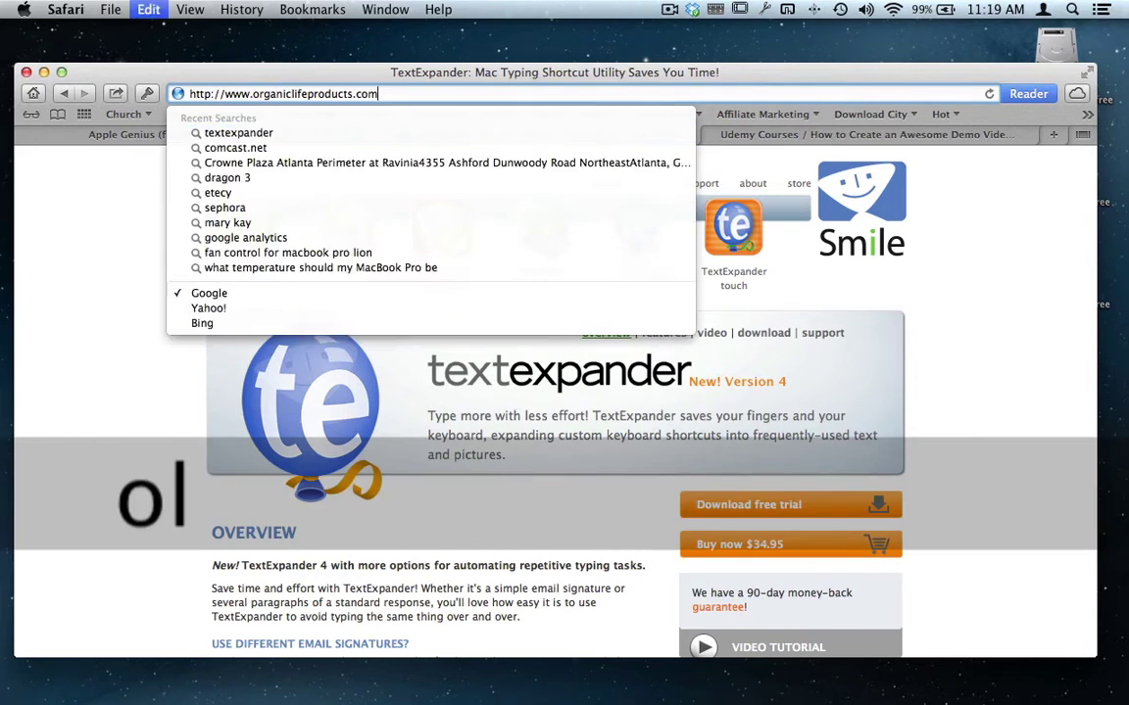
pyautogui.press('Return')
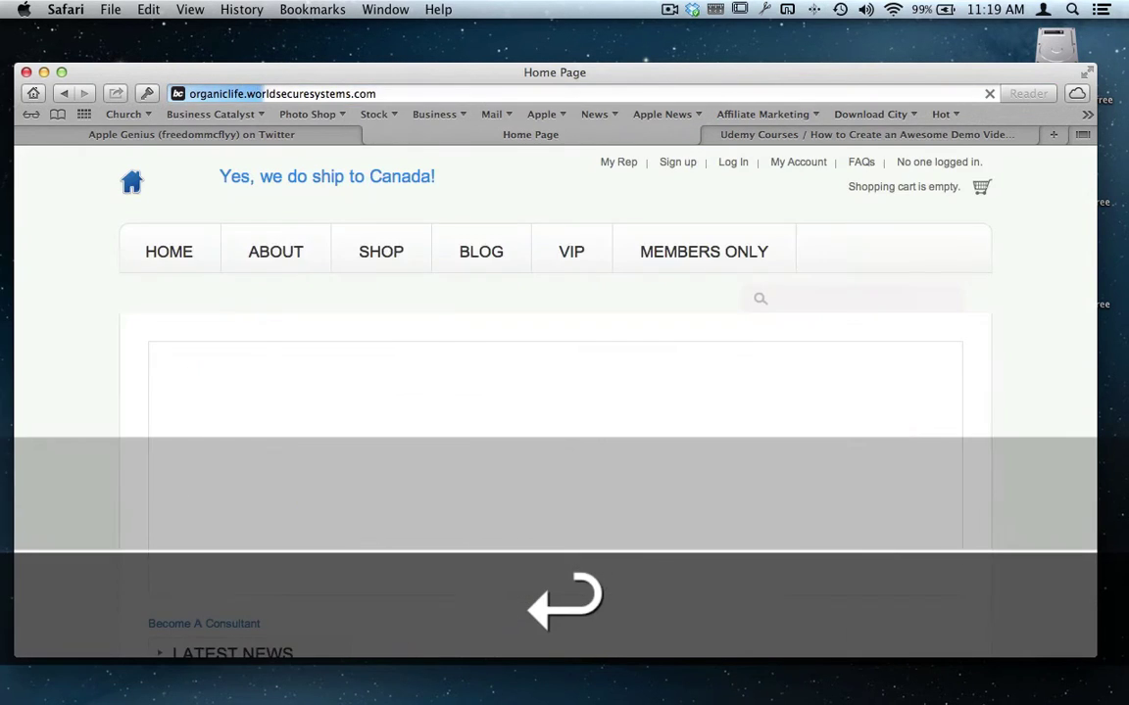
pyautogui.scroll(-20, 102, 378)
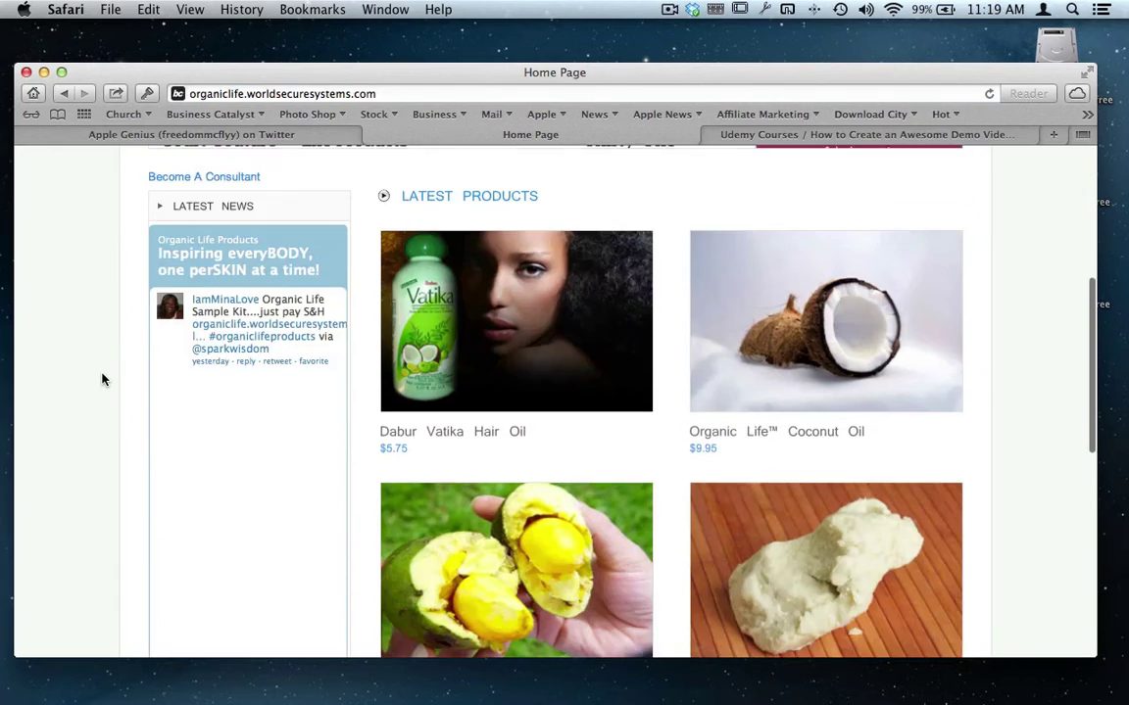
pyautogui.scroll(20, 102, 380)
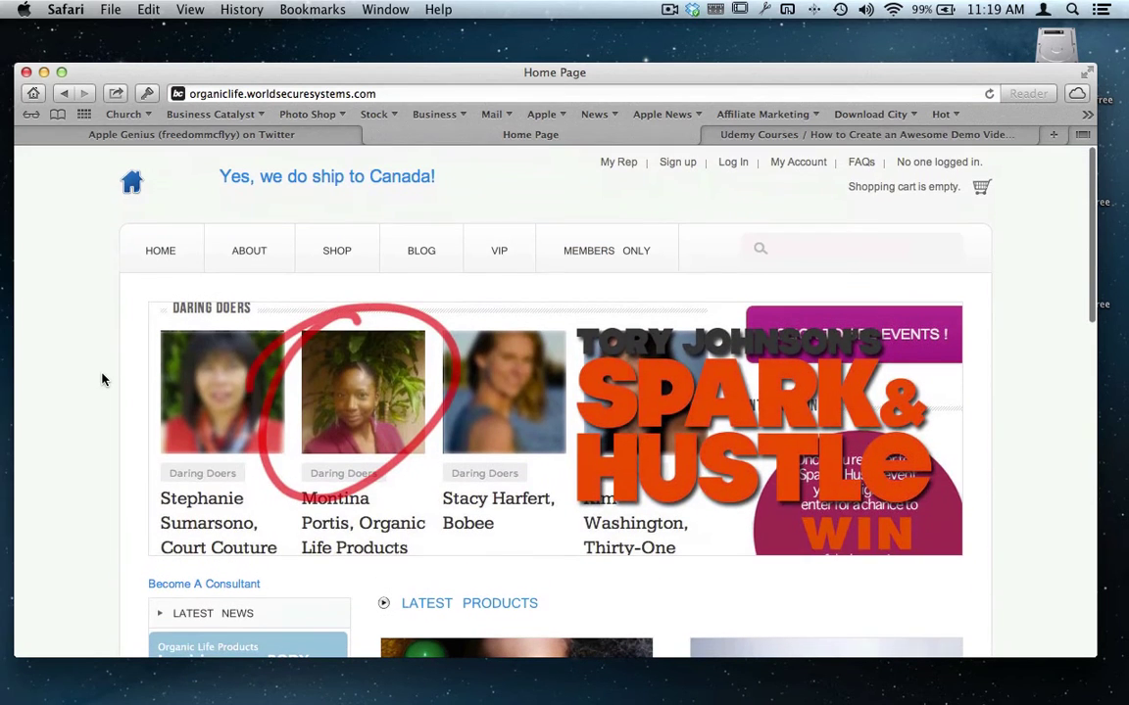
pyautogui.scroll(-3, 89, 378)
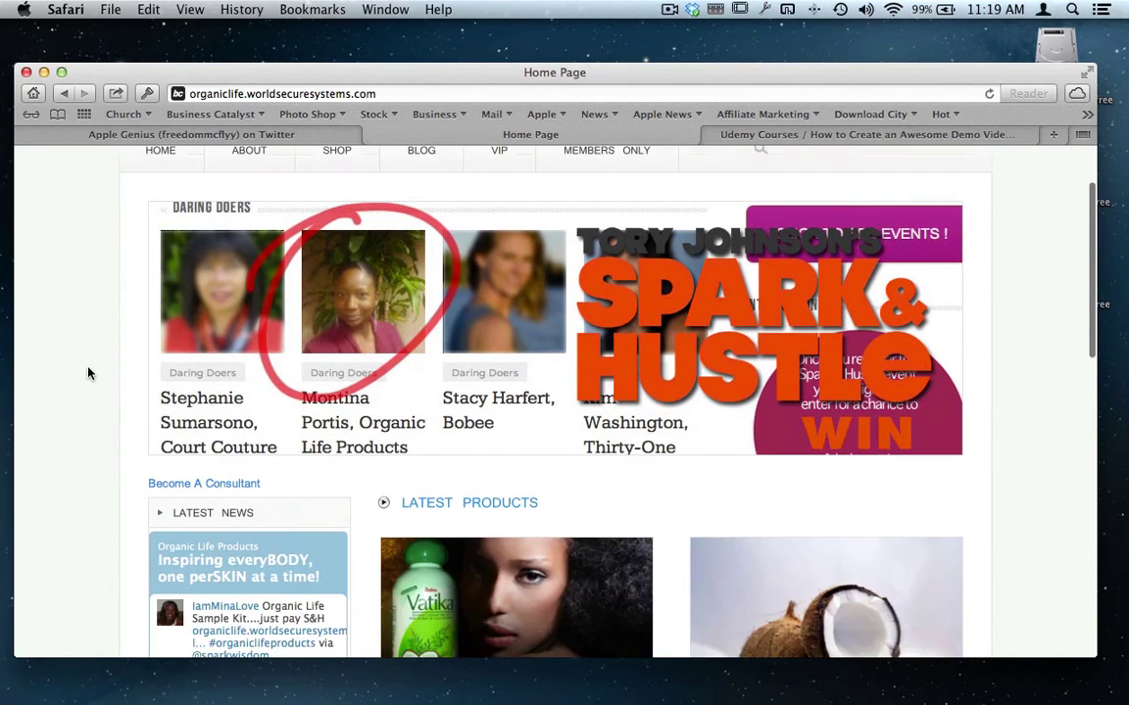
pyautogui.scroll(3, 87, 372)
pyautogui.scroll(-5, 67, 403)
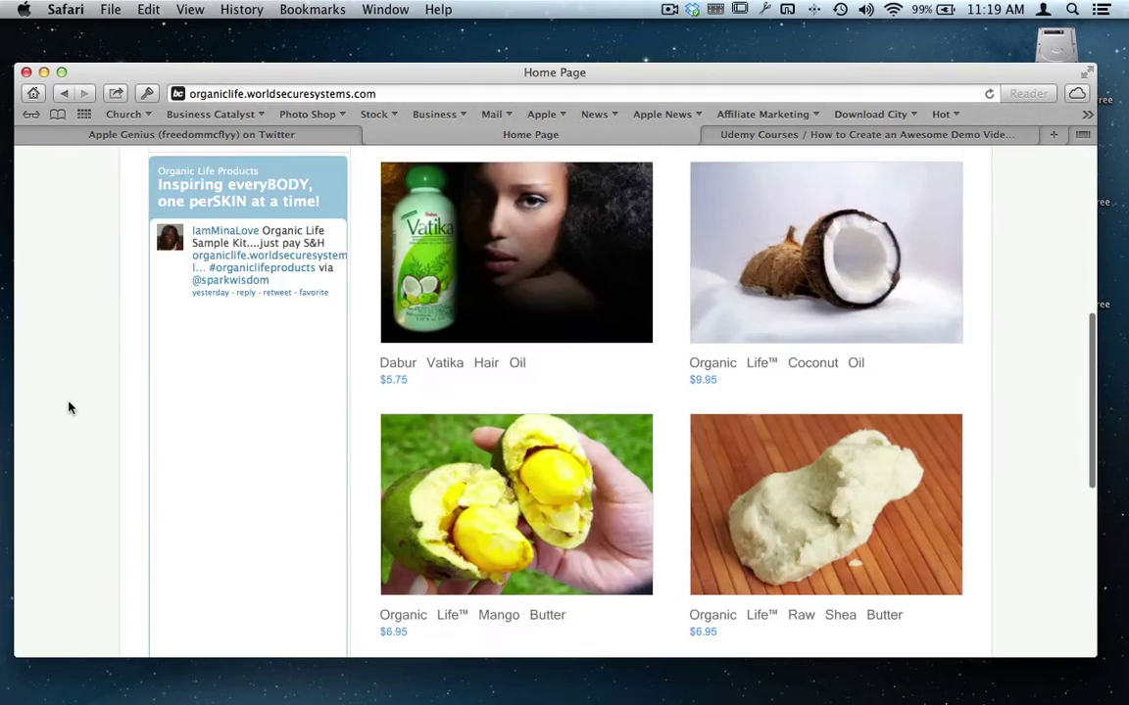
pyautogui.scroll(5, 67, 403)
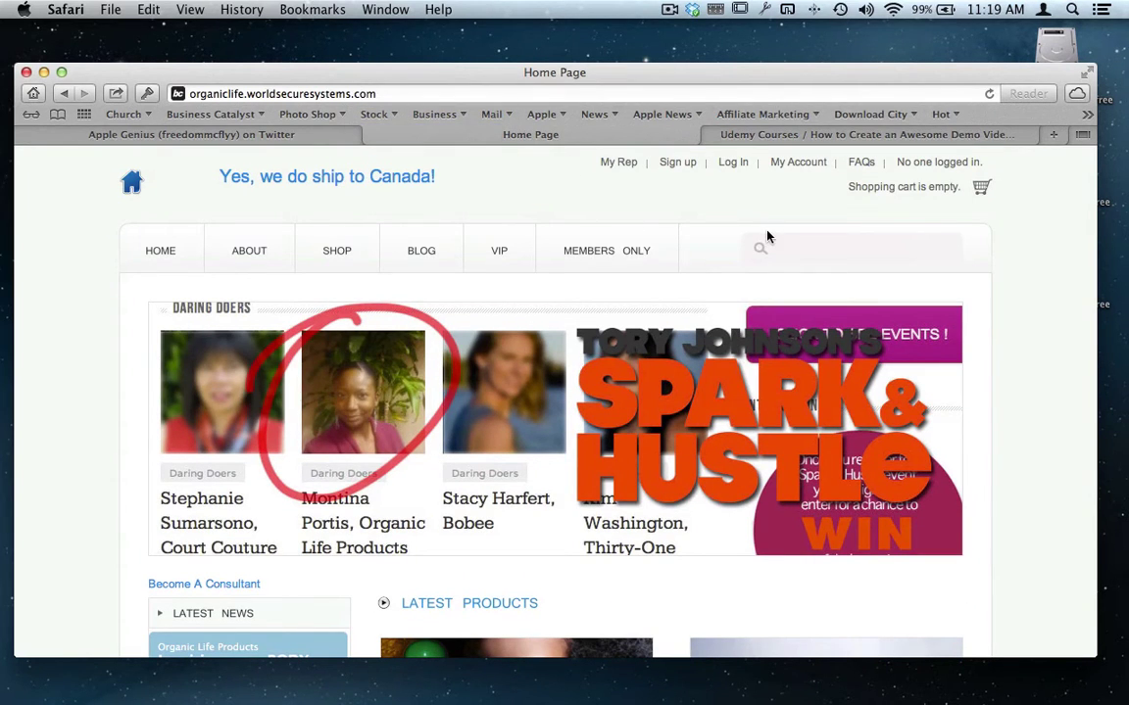
# Try appending /team to the site address and loading it
pyautogui.click(382, 93)
pyautogui.click(379, 94)
pyautogui.write('/')
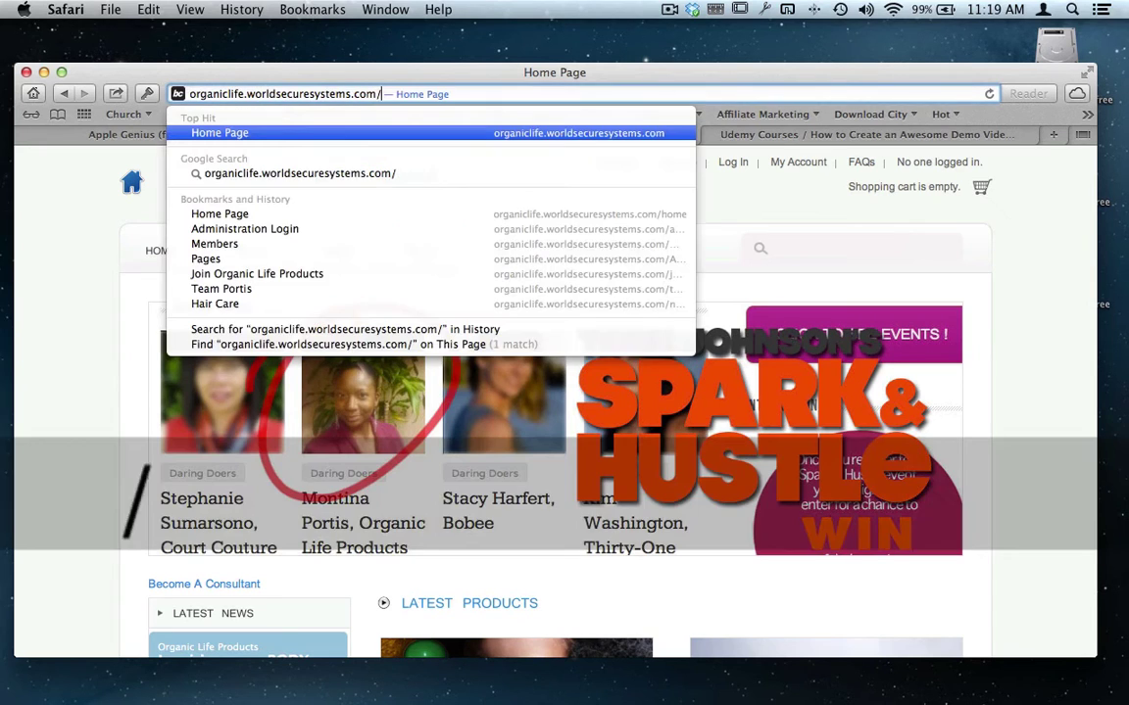
pyautogui.write('teamportis?Preview=True')
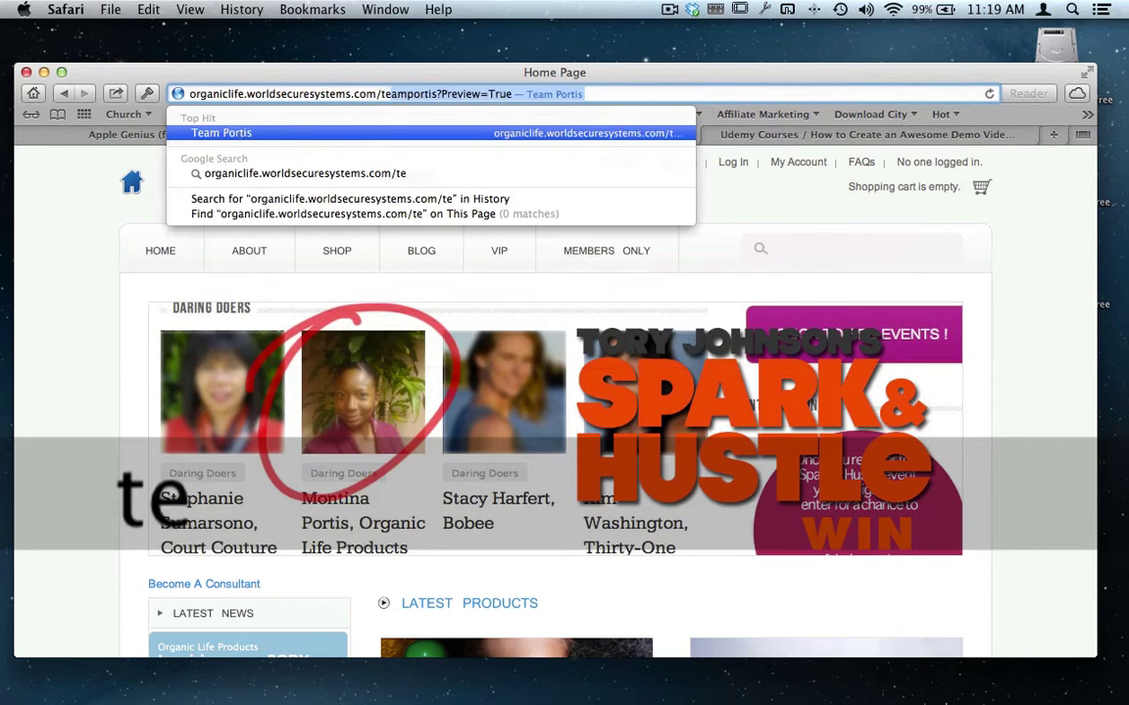
pyautogui.press('Return')
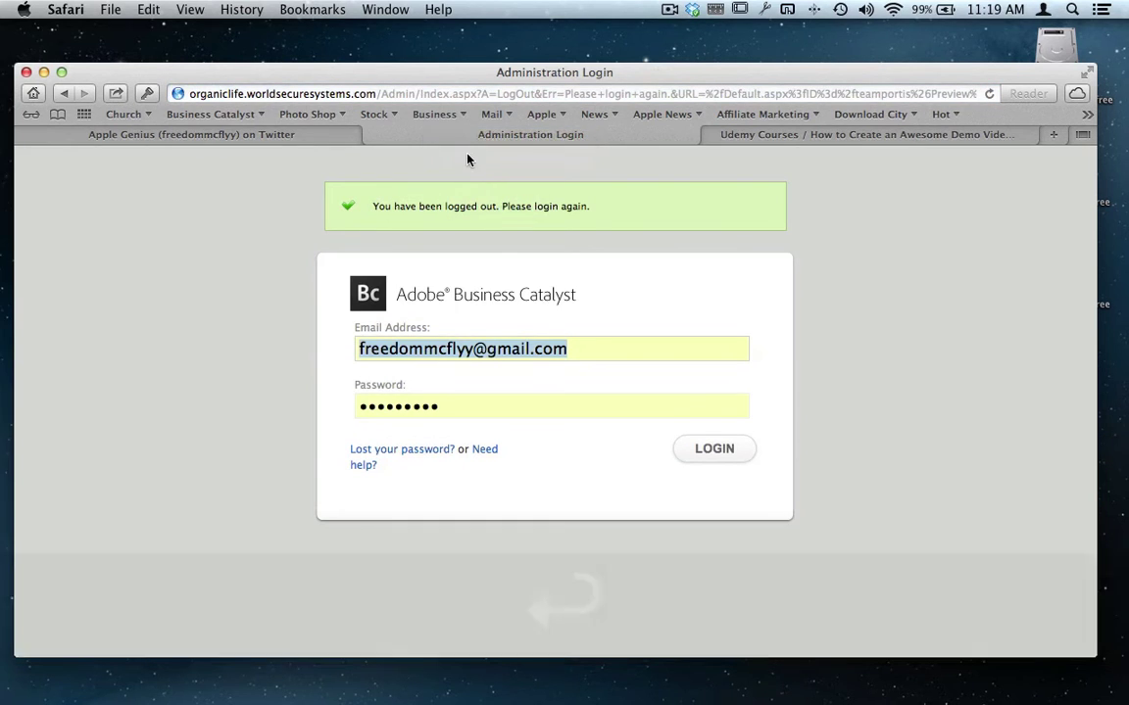
# Replace the /Admin path with teamportis and open organiclife.worldsecuresystems.com/teamportis
pyautogui.click(391, 95)
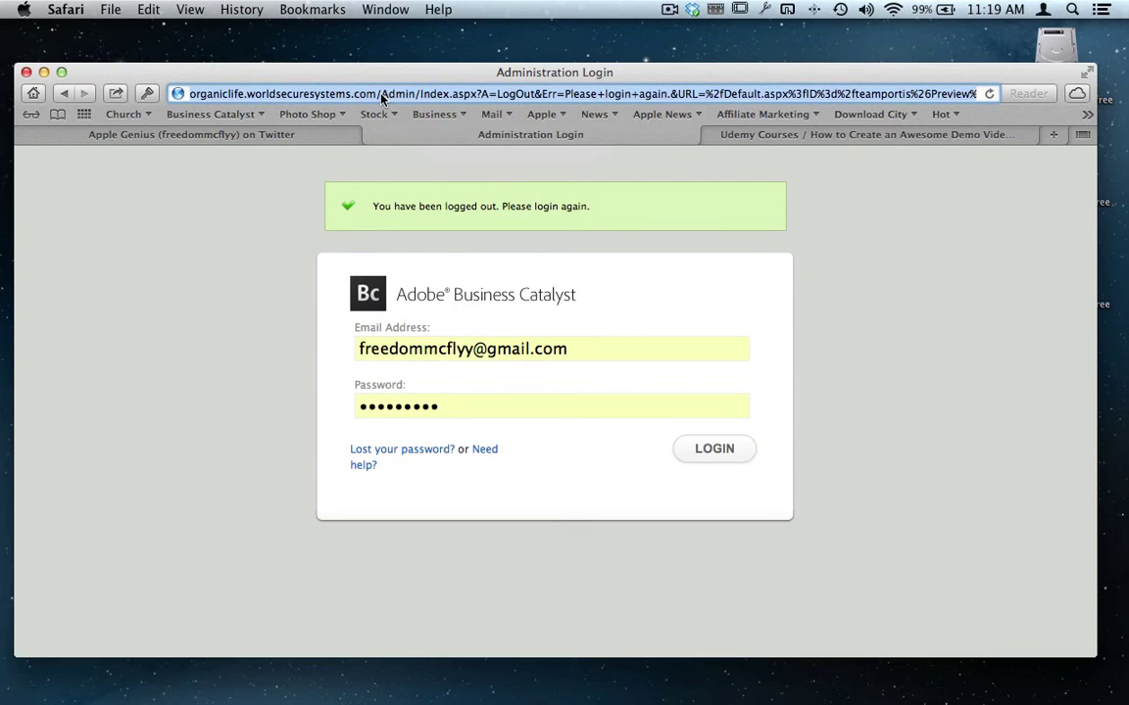
pyautogui.moveTo(379, 94); pyautogui.dragTo(683, 102)
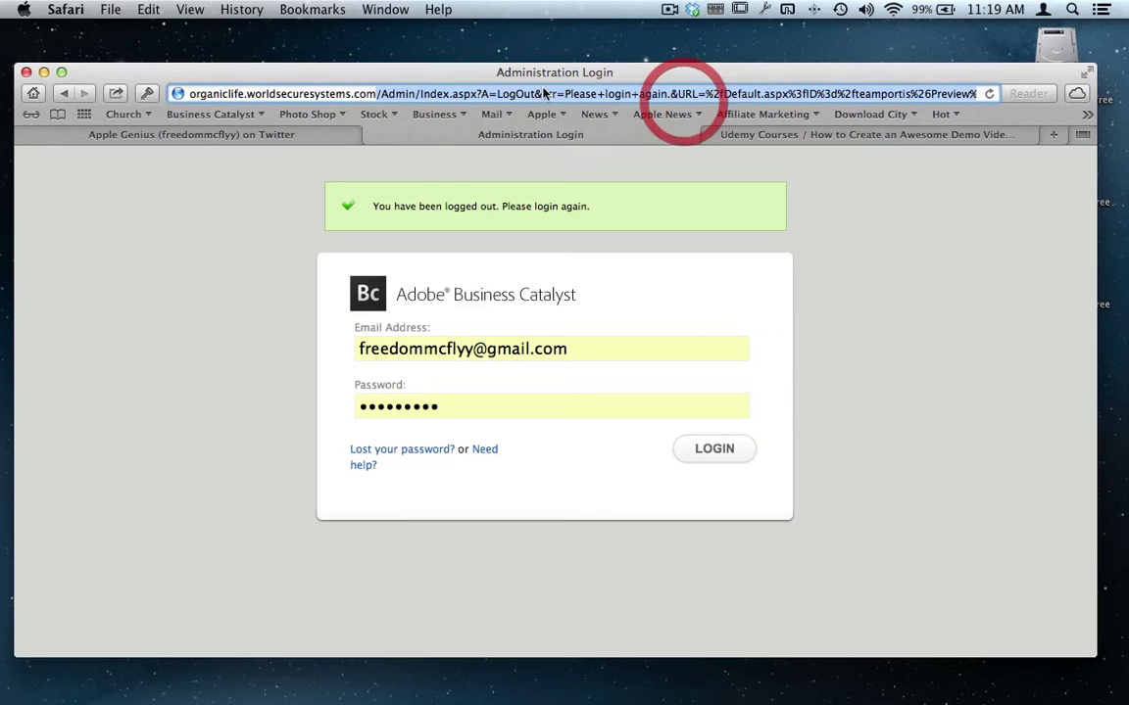
pyautogui.click(382, 94)
pyautogui.moveTo(382, 94); pyautogui.dragTo(1073, 108)
pyautogui.press('BackSpace')
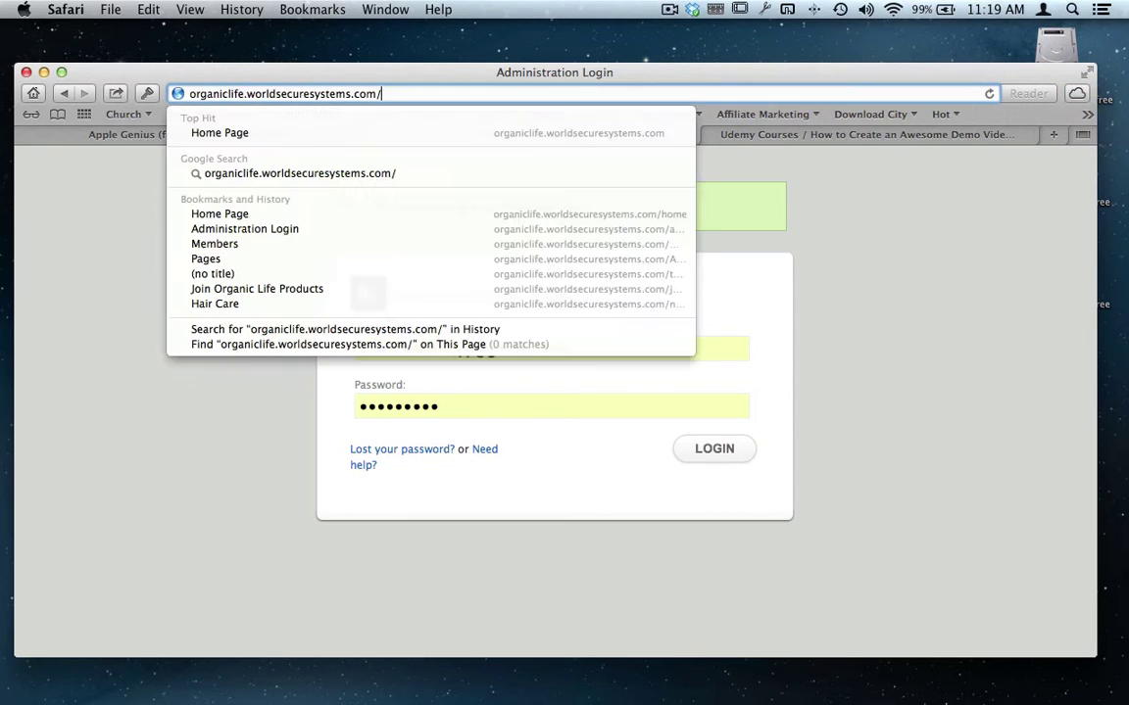
pyautogui.write('teamport')
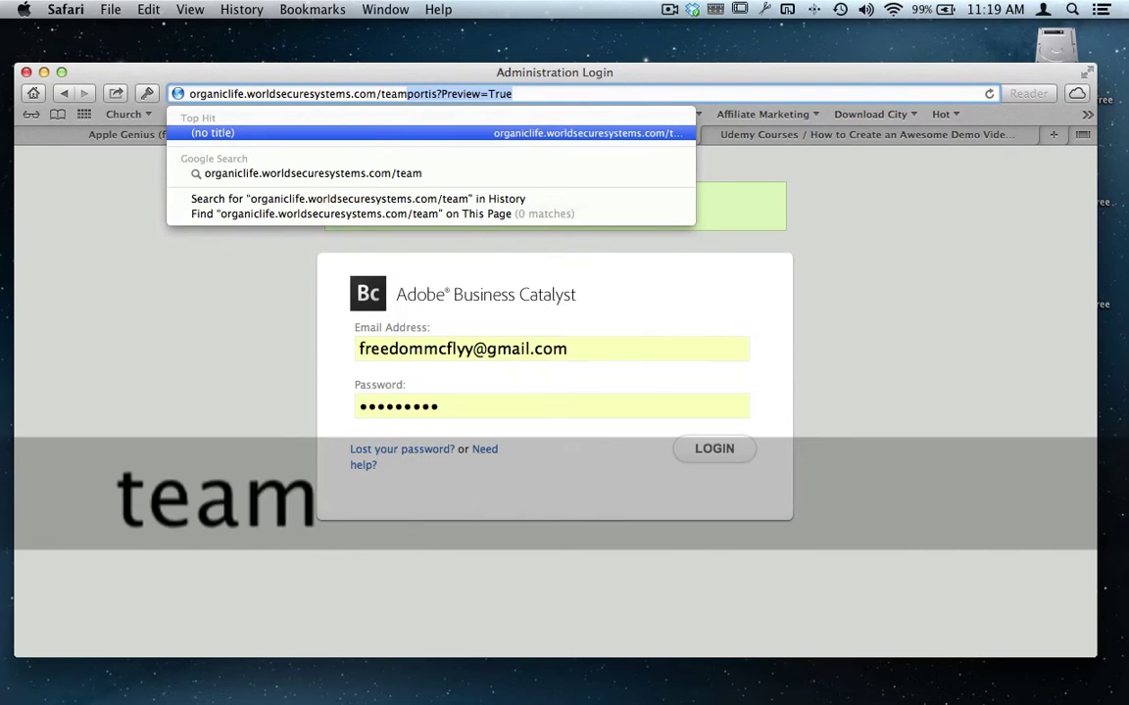
pyautogui.write('is')
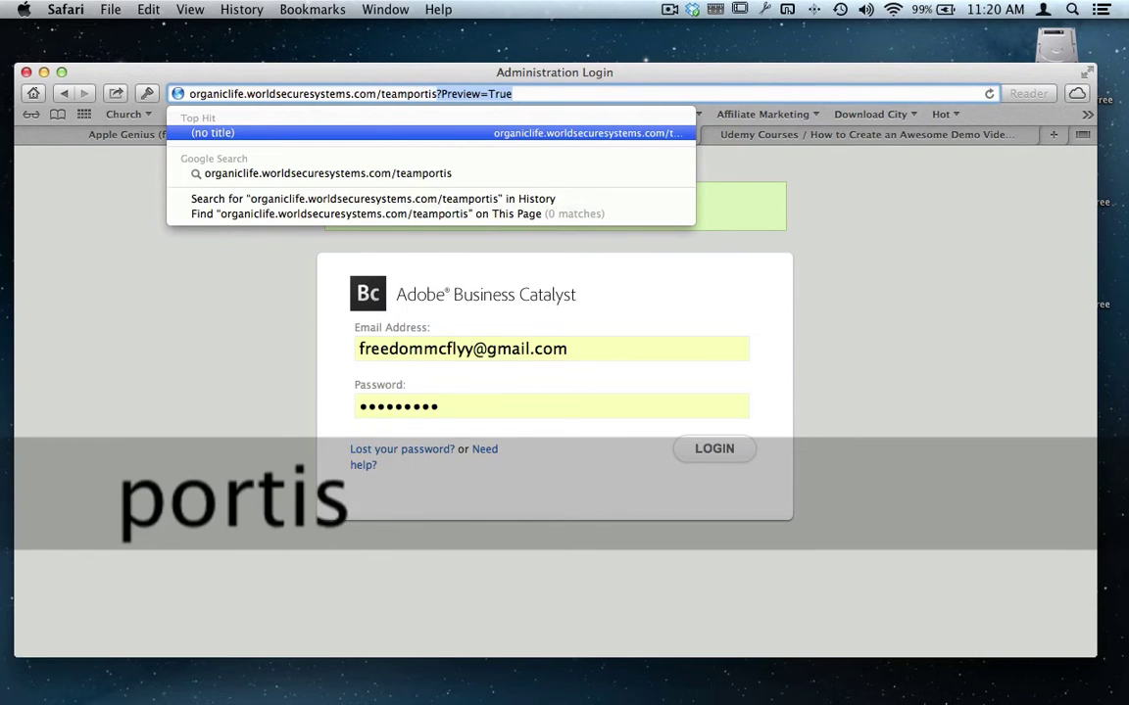
pyautogui.press('Delete')
pyautogui.press('Return')
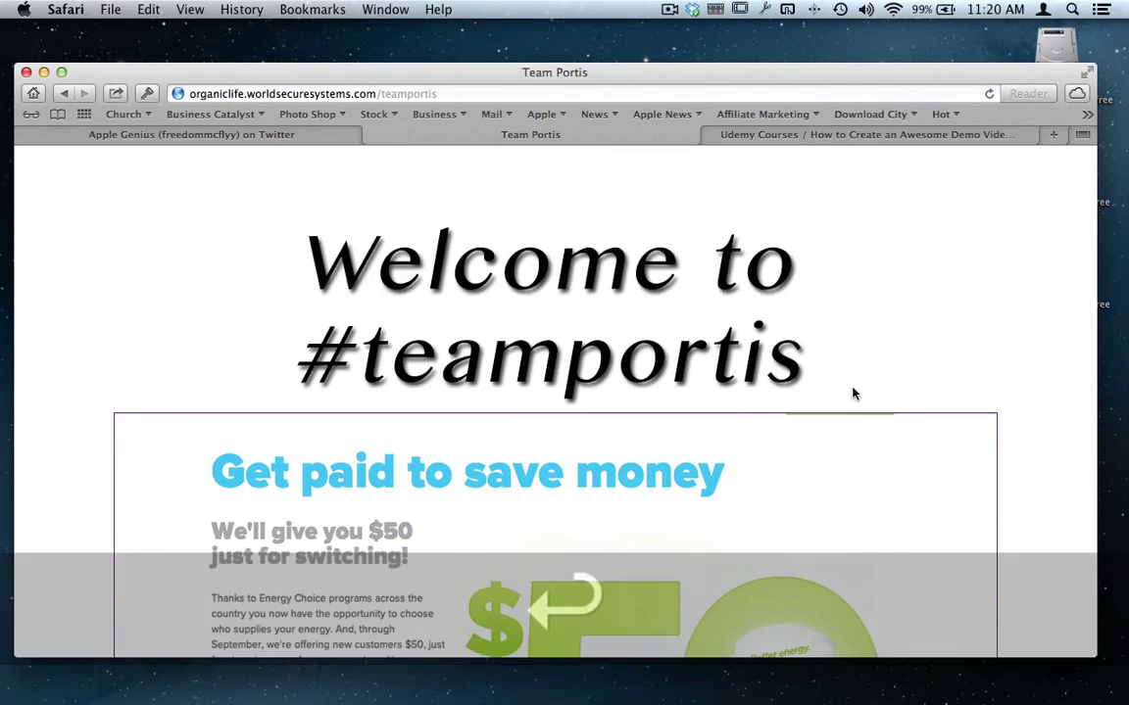
pyautogui.scroll(-5, 813, 464)
pyautogui.scroll(-2, 813, 460)
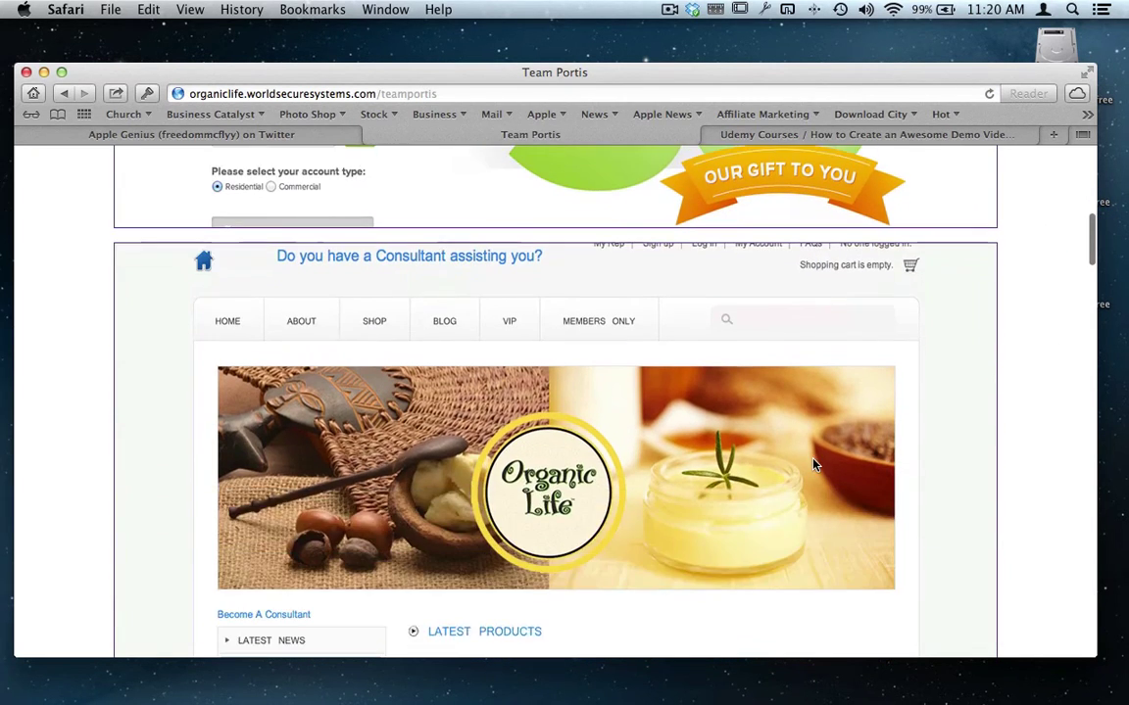
pyautogui.scroll(5, 813, 461)
pyautogui.scroll(3, 526, 382)
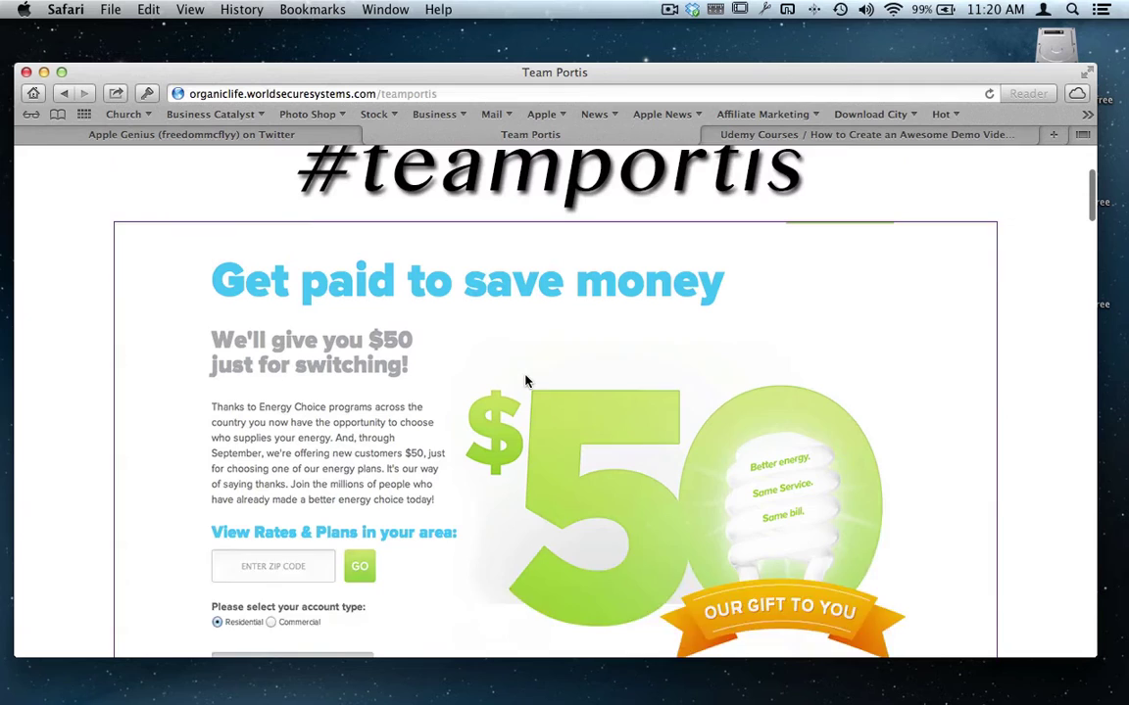
pyautogui.scroll(-3, 526, 382)
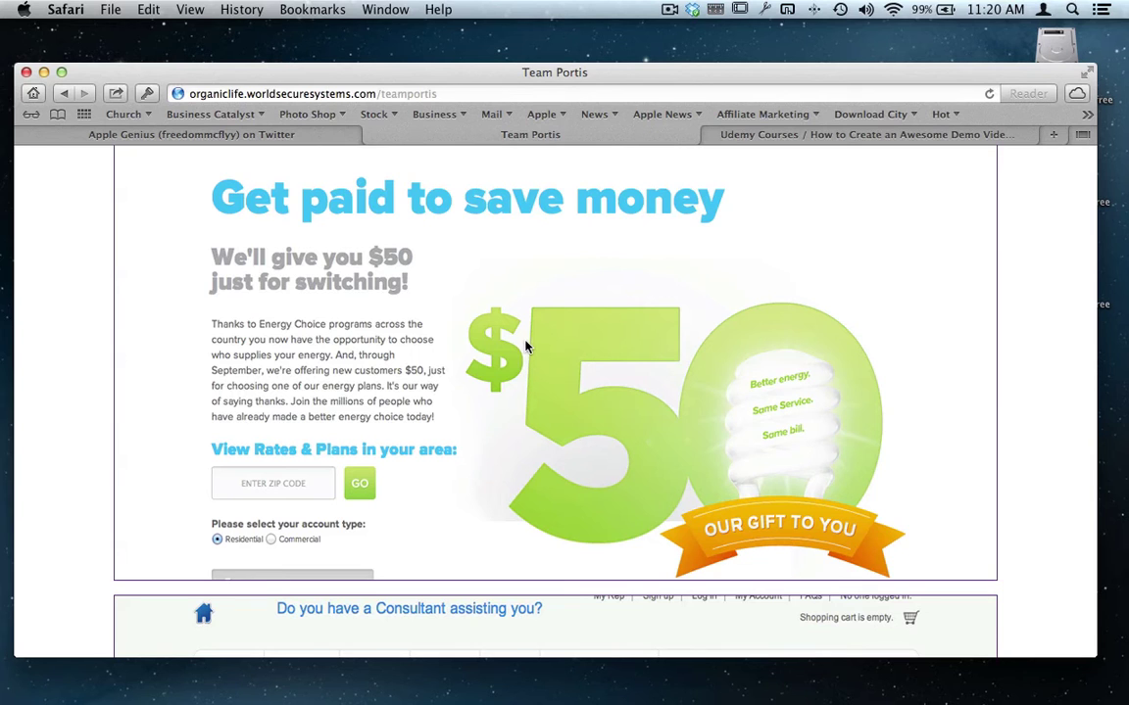
pyautogui.press('super+l')
pyautogui.write('napower.com/')
pyautogui.press('Return')
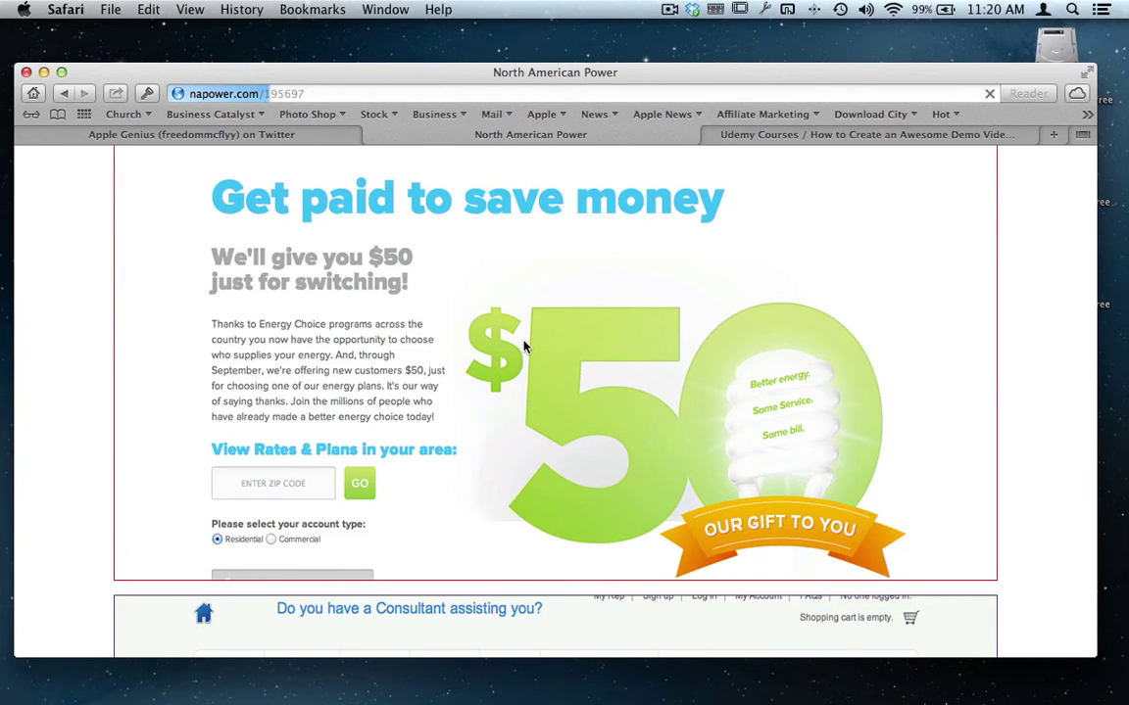
pyautogui.scroll(-5, 524, 346)
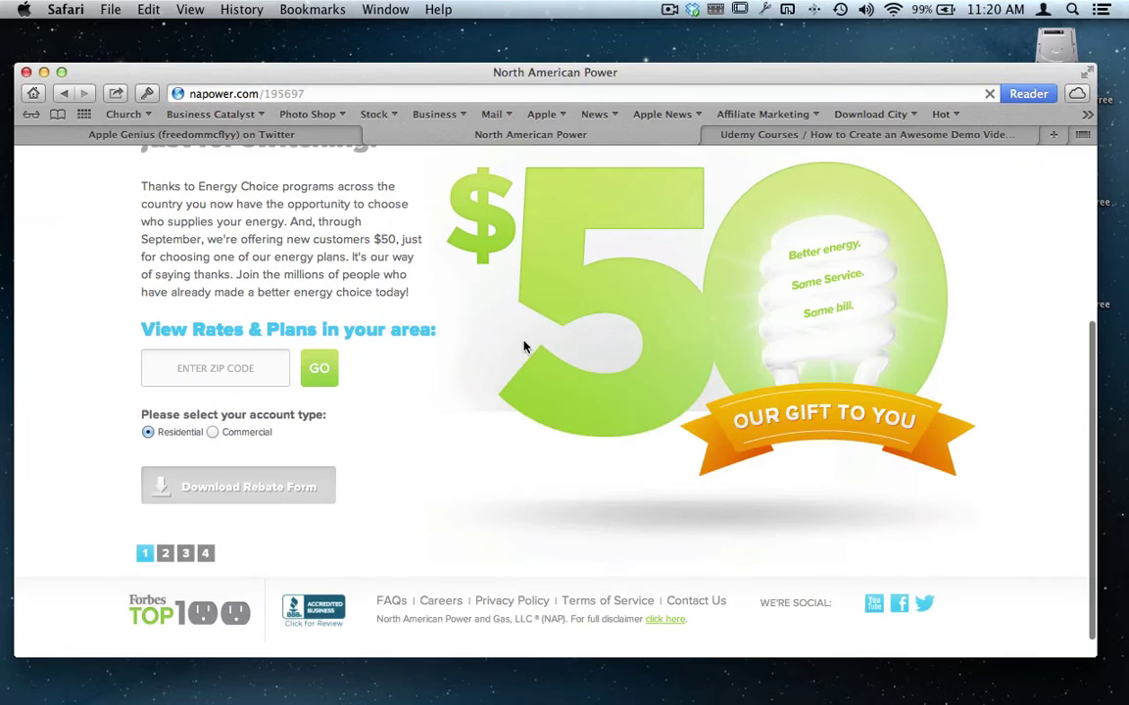
pyautogui.click(239, 378)
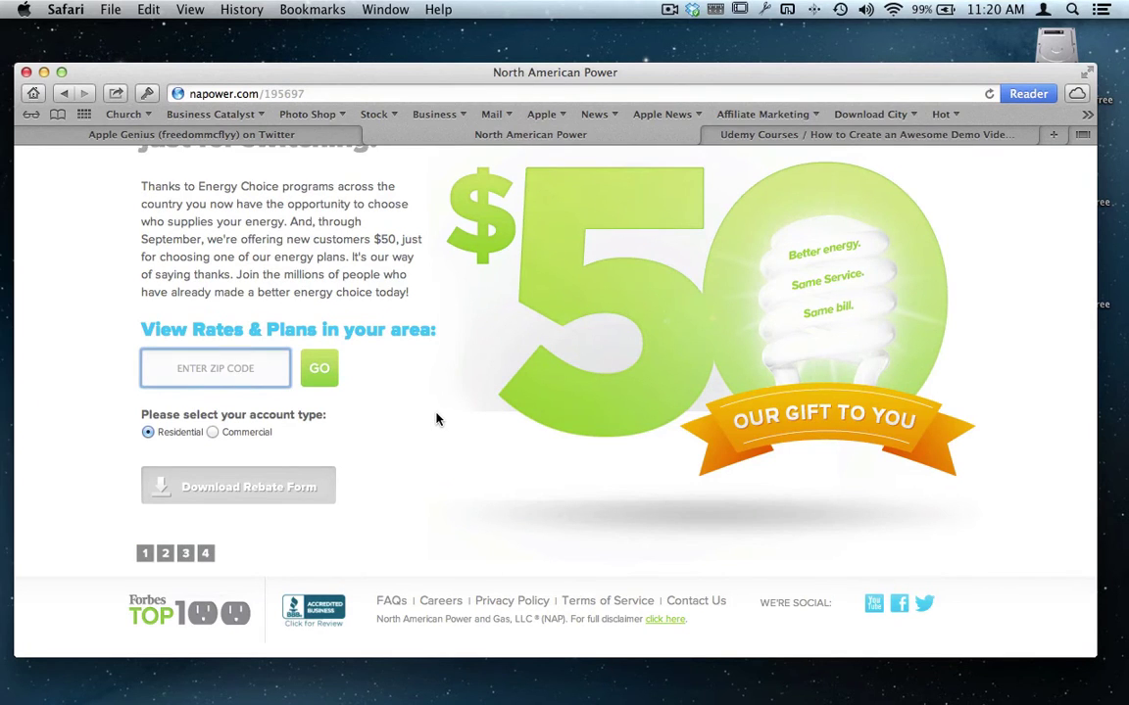
pyautogui.scroll(-1, 437, 419)
pyautogui.scroll(3, 436, 419)
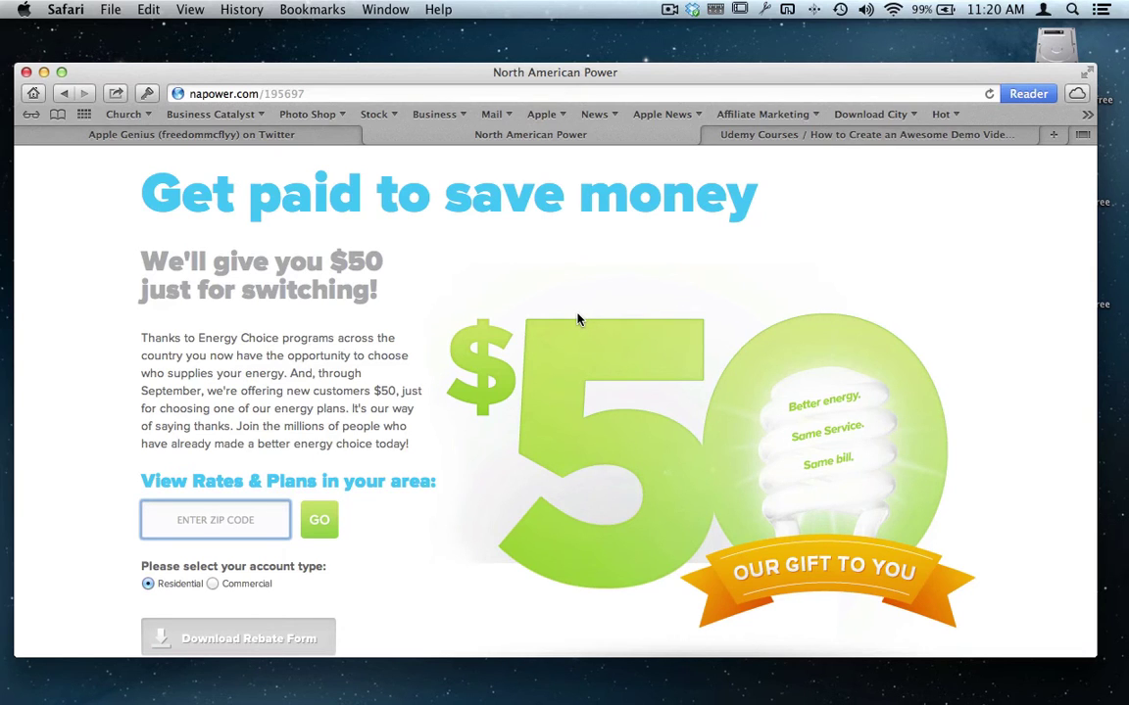
pyautogui.hscroll(-5, 578, 320)
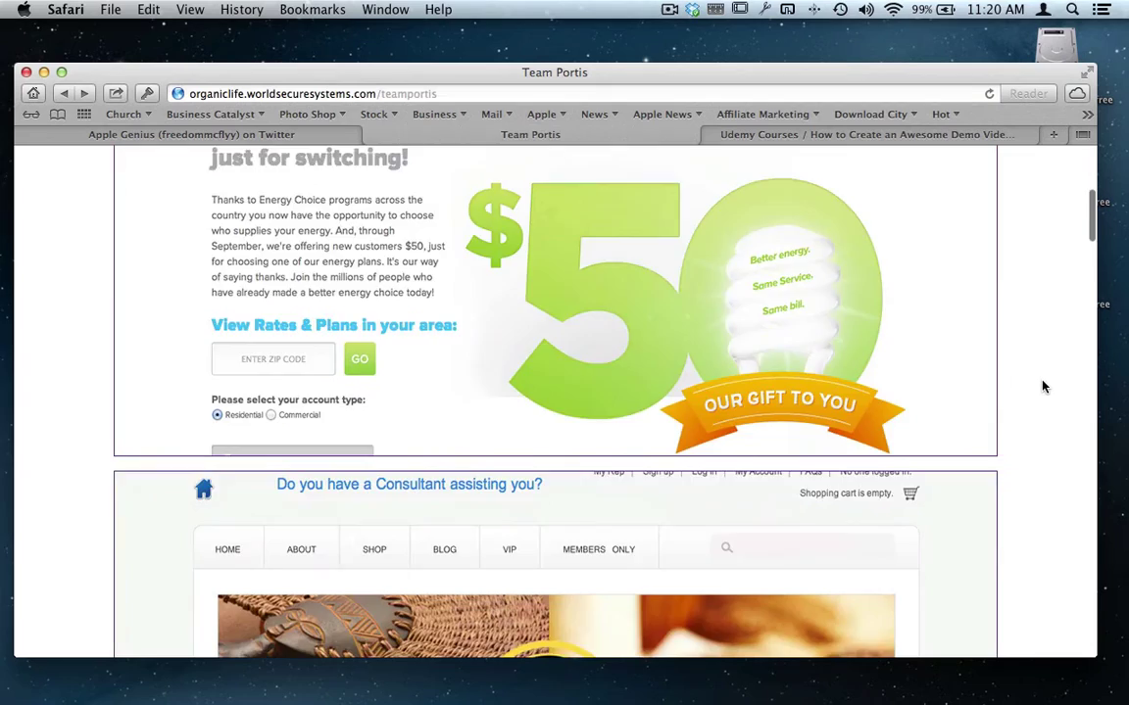
pyautogui.scroll(-10, 1044, 387)
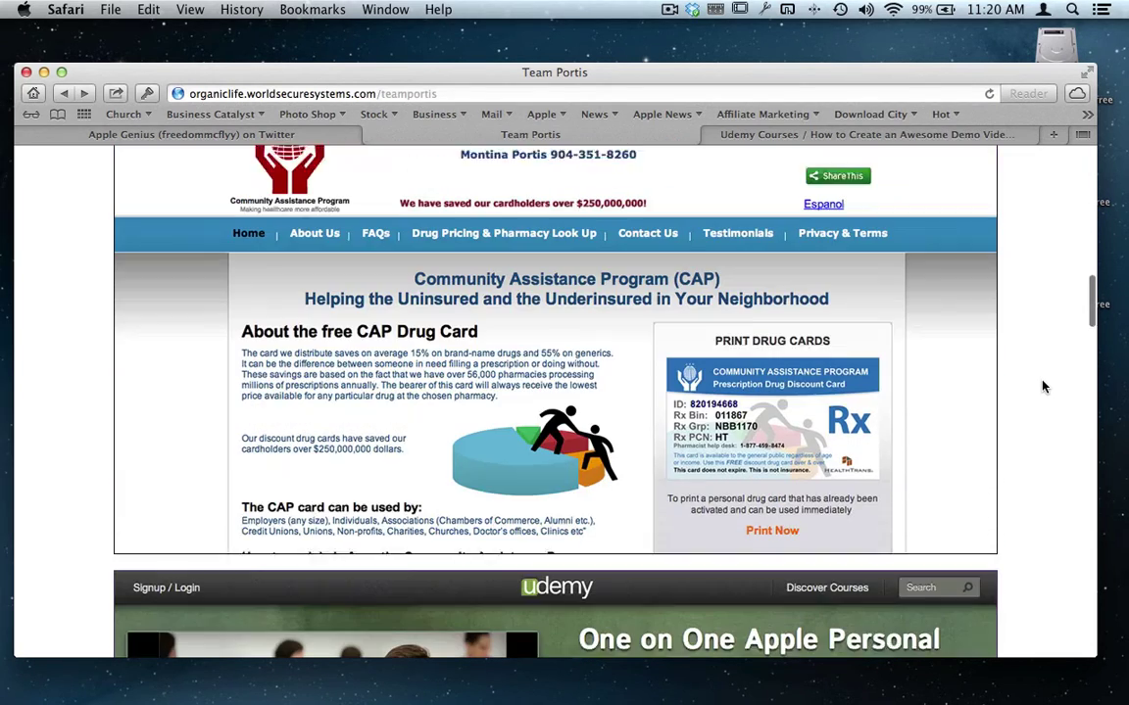
pyautogui.scroll(-2, 769, 279)
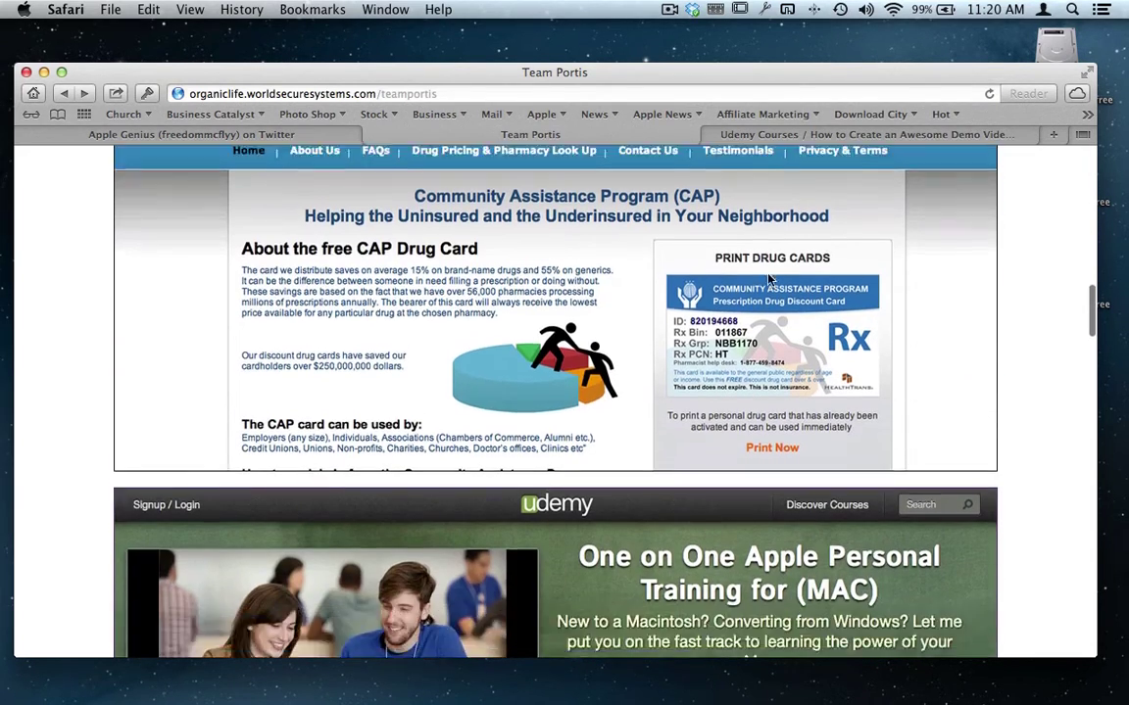
pyautogui.scroll(4, 735, 314)
pyautogui.scroll(-9, 693, 351)
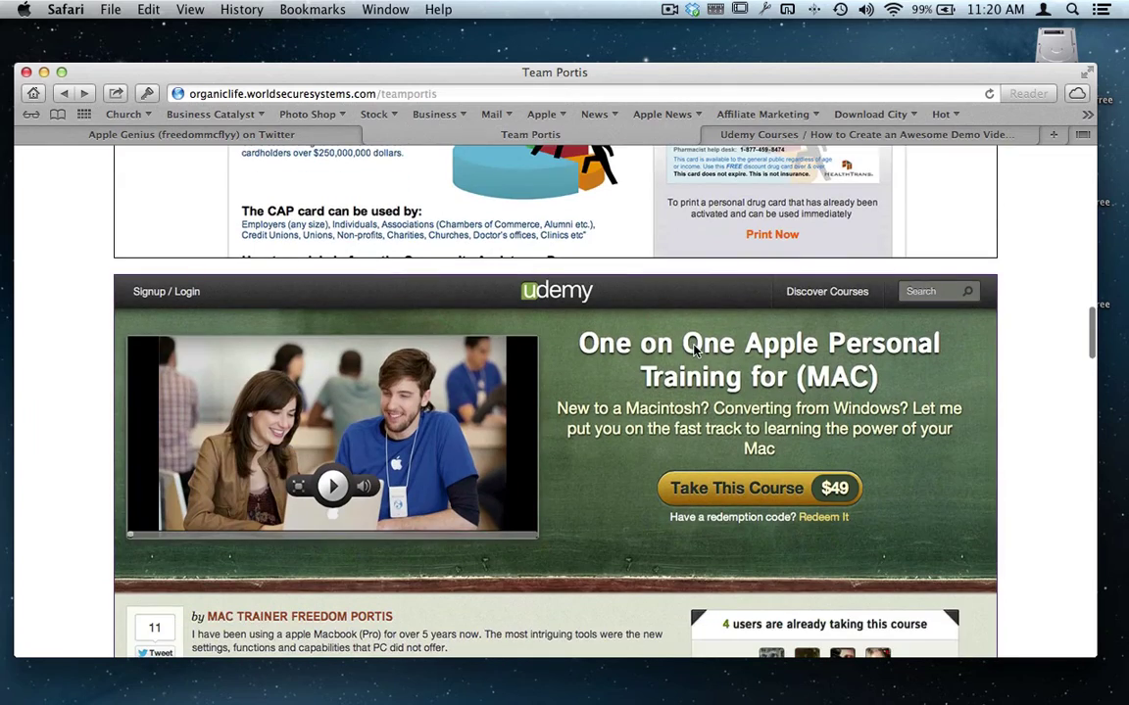
pyautogui.scroll(-6, 693, 351)
pyautogui.scroll(-4, 694, 351)
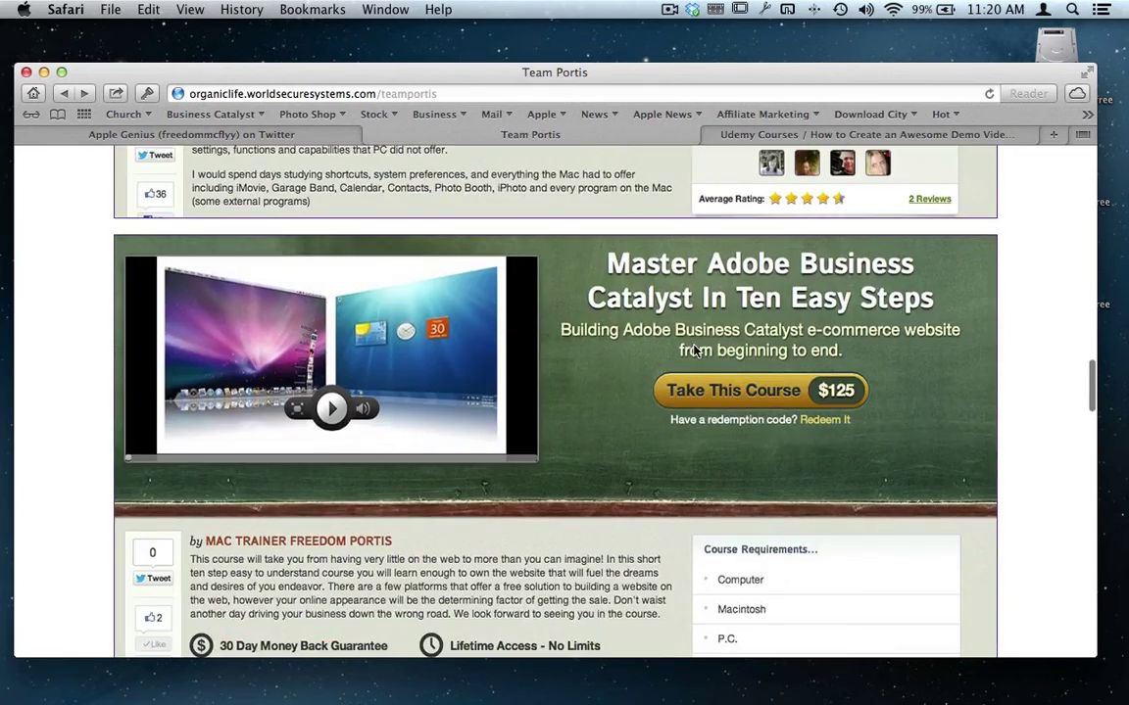
pyautogui.scroll(-6, 693, 351)
pyautogui.scroll(6, 694, 350)
pyautogui.scroll(-12, 694, 351)
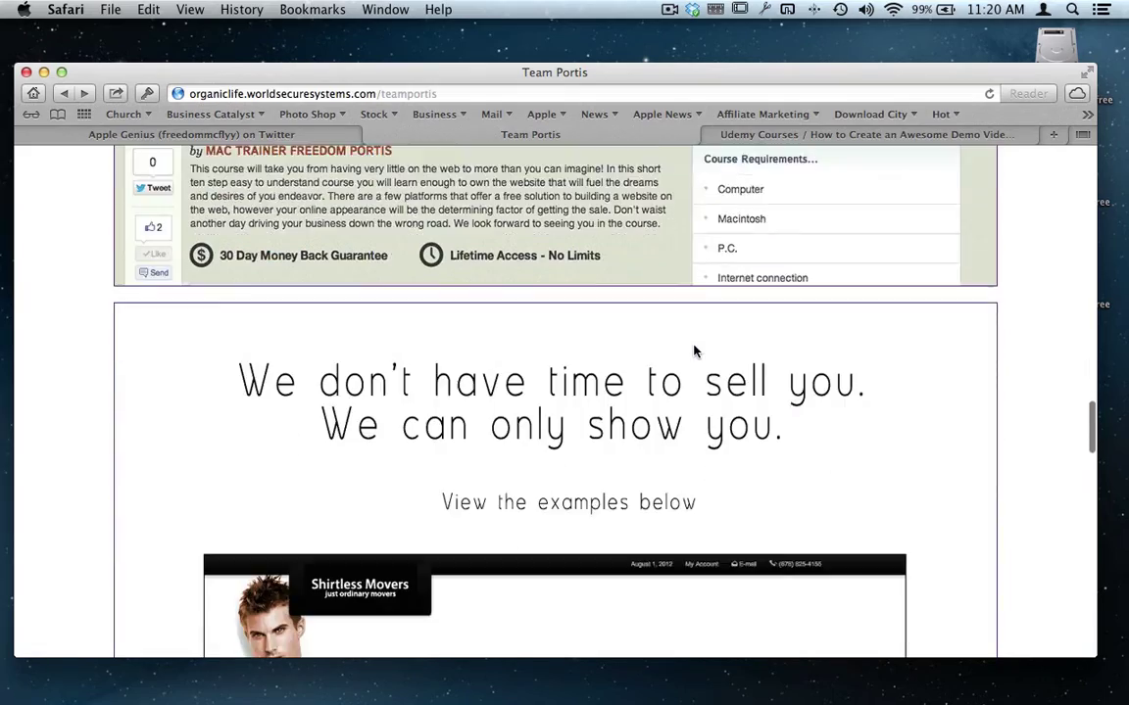
pyautogui.scroll(-10, 694, 350)
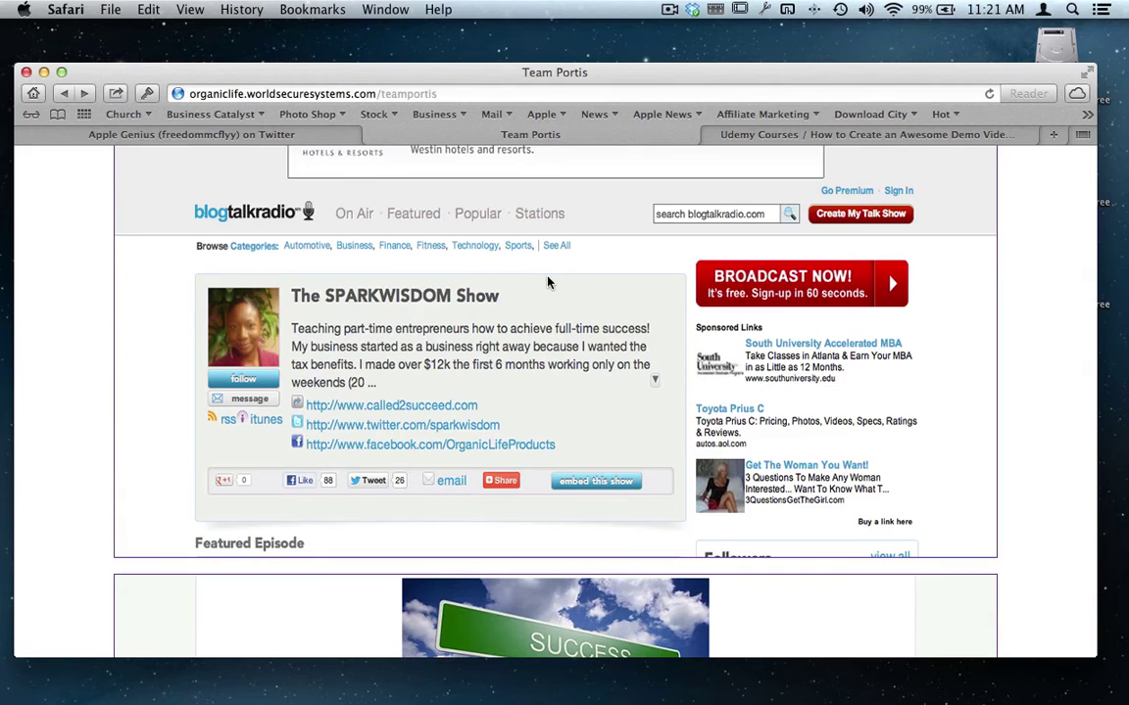
pyautogui.scroll(-10, 547, 282)
pyautogui.scroll(10, 547, 283)
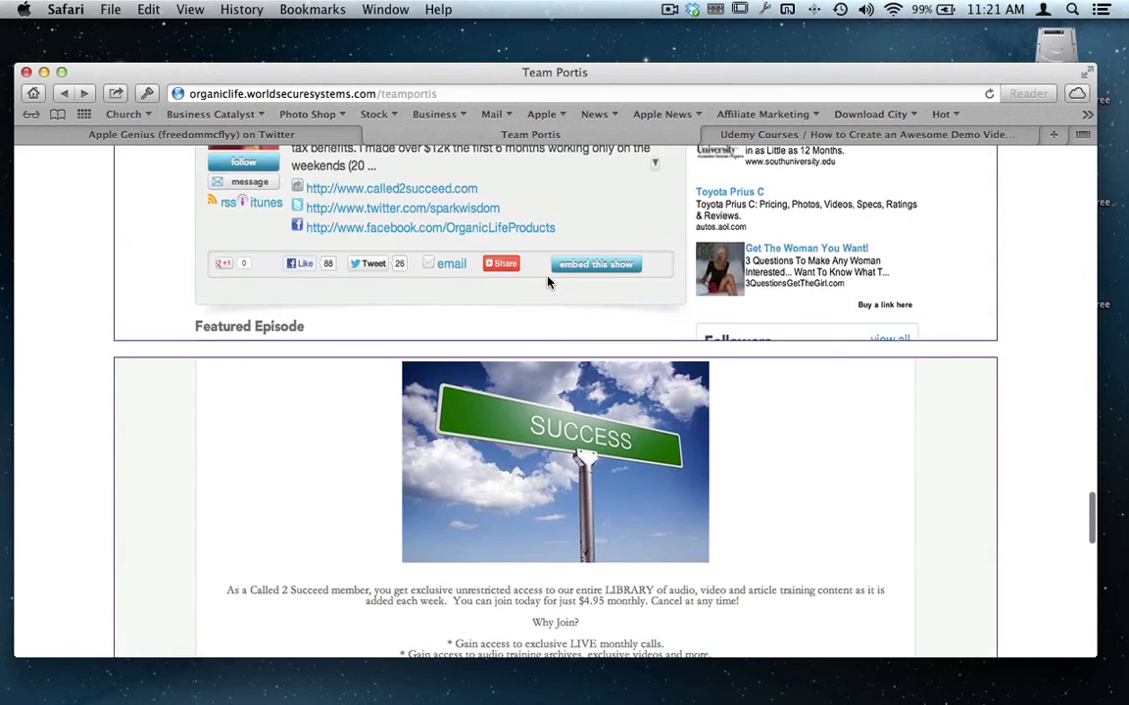
pyautogui.scroll(-10, 548, 282)
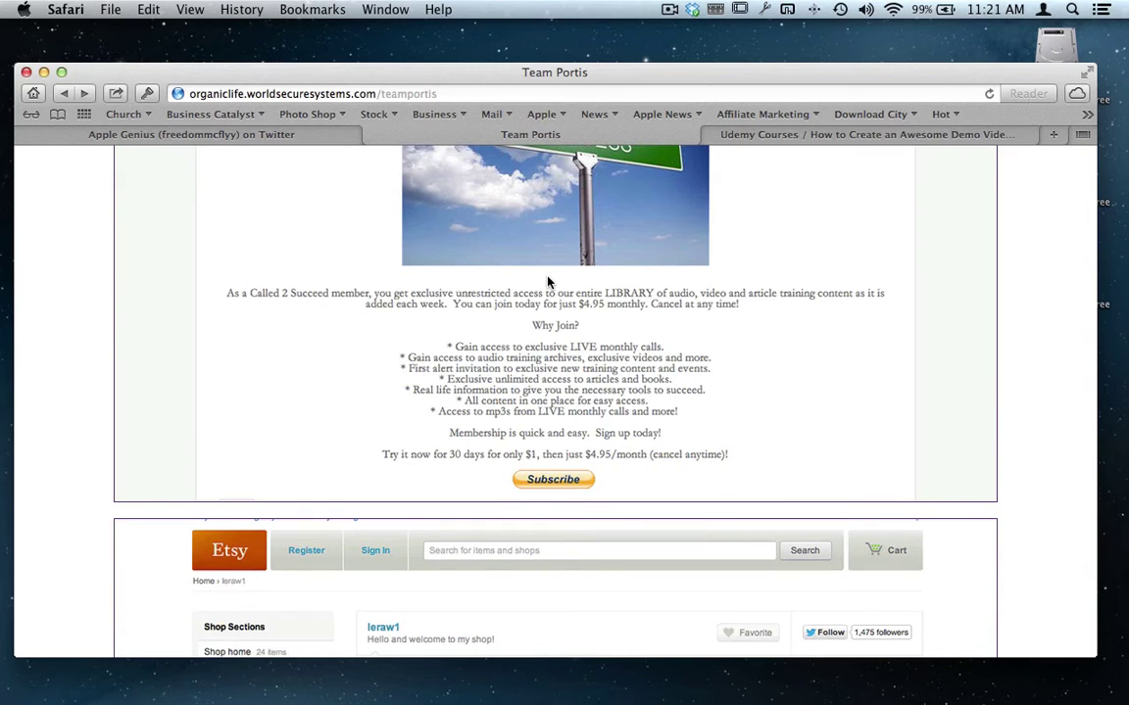
pyautogui.scroll(3, 548, 282)
pyautogui.scroll(-1, 548, 282)
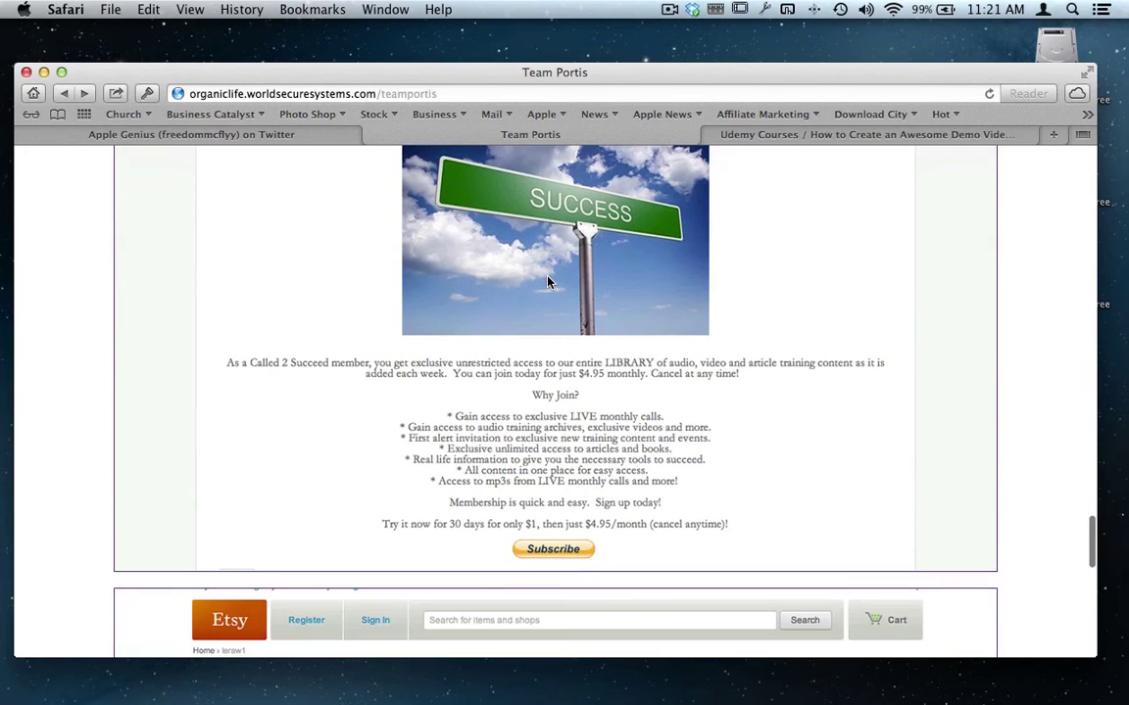
pyautogui.scroll(4, 546, 294)
pyautogui.scroll(-15, 544, 315)
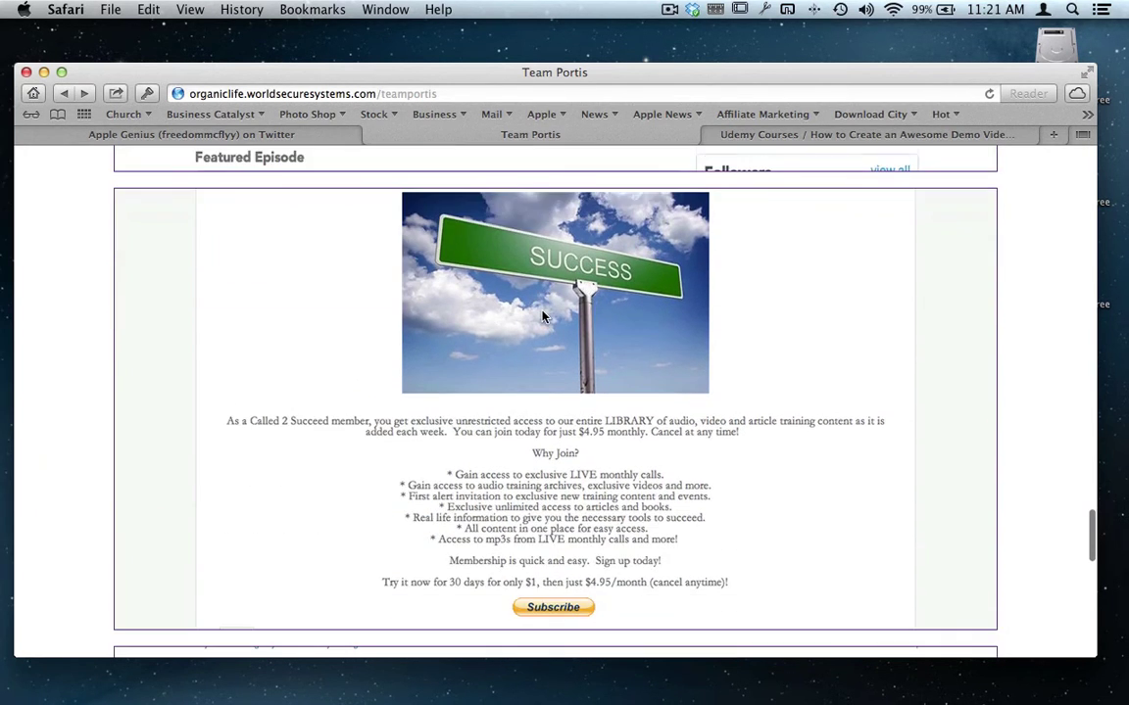
pyautogui.scroll(-10, 544, 317)
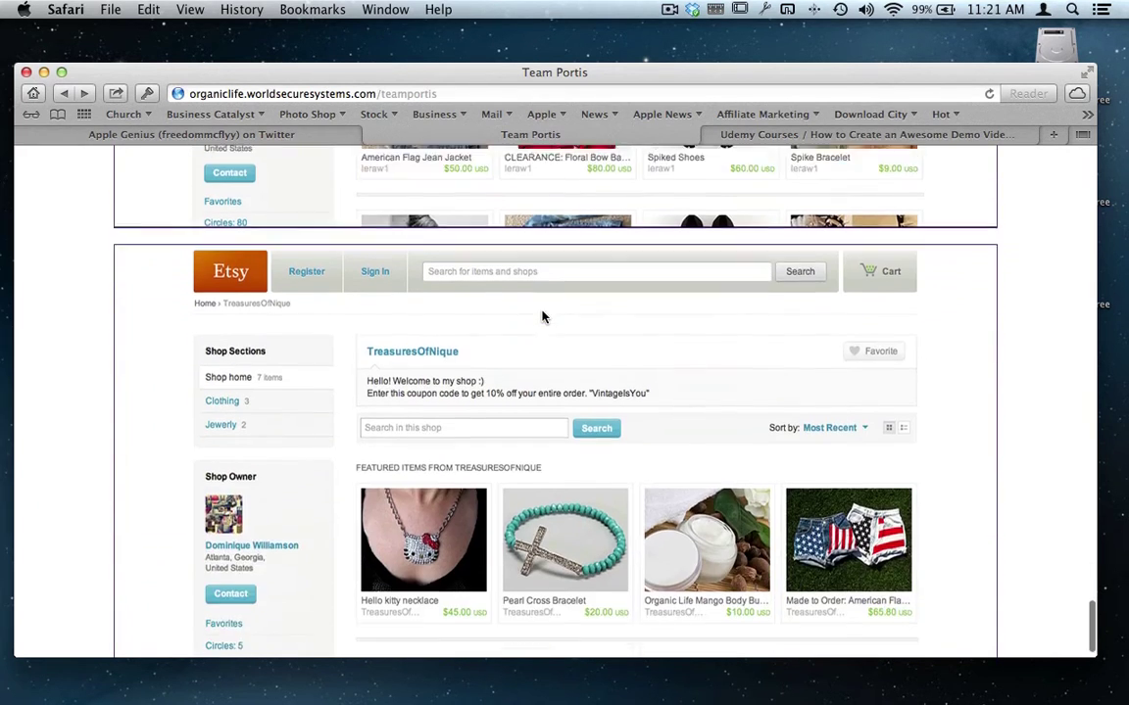
pyautogui.scroll(10, 542, 315)
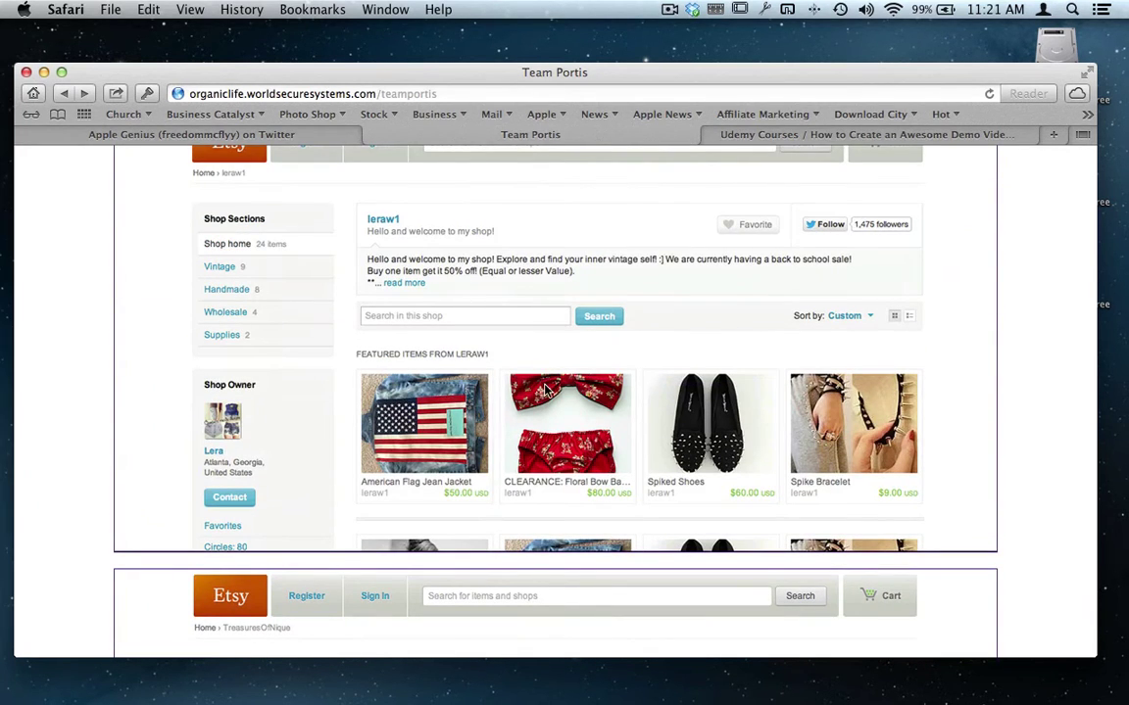
pyautogui.scroll(-10, 524, 409)
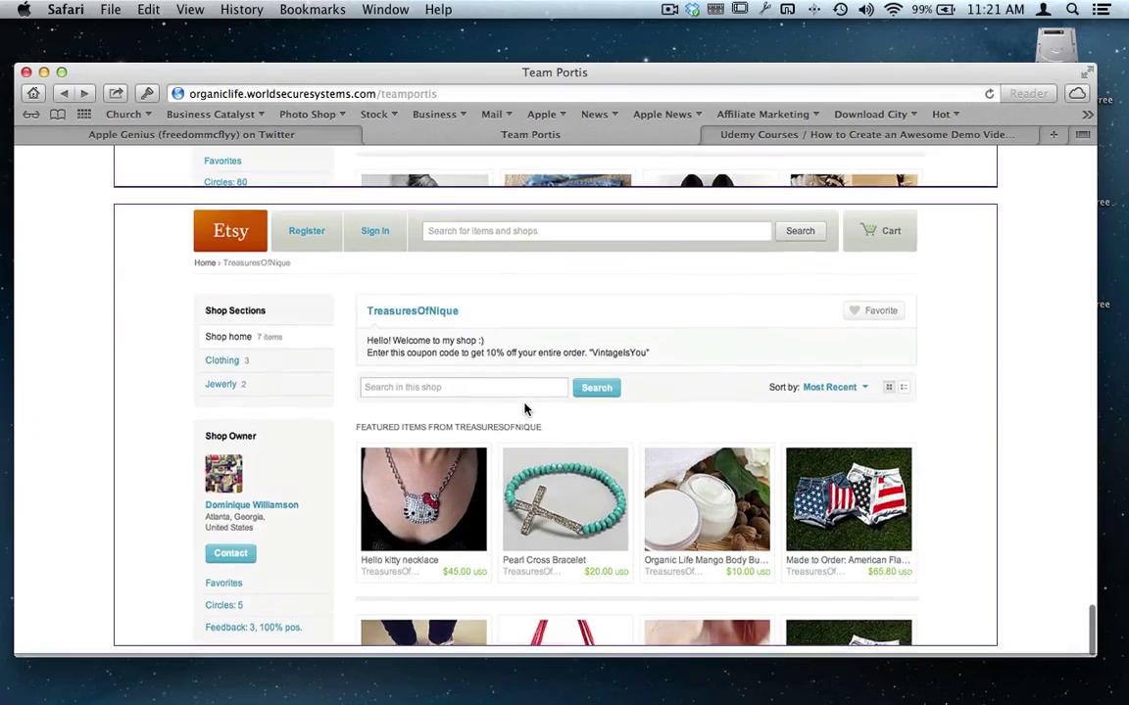
pyautogui.scroll(20, 524, 410)
pyautogui.scroll(20, 525, 410)
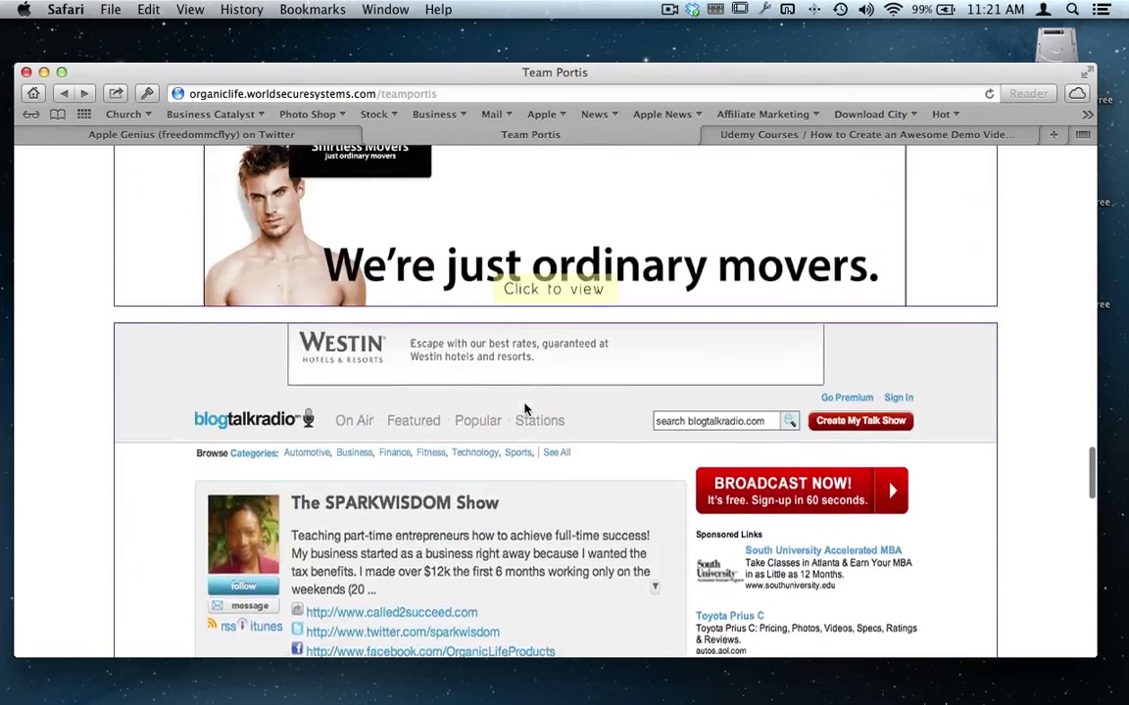
pyautogui.scroll(5, 524, 409)
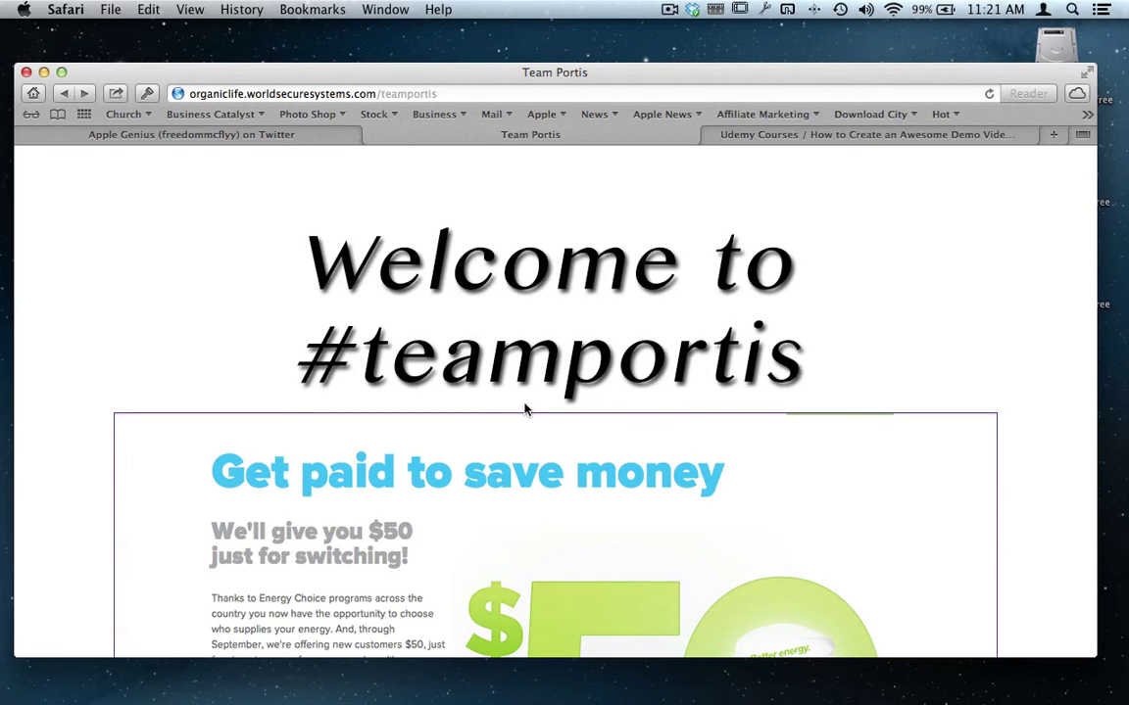
pyautogui.scroll(-10, 876, 310)
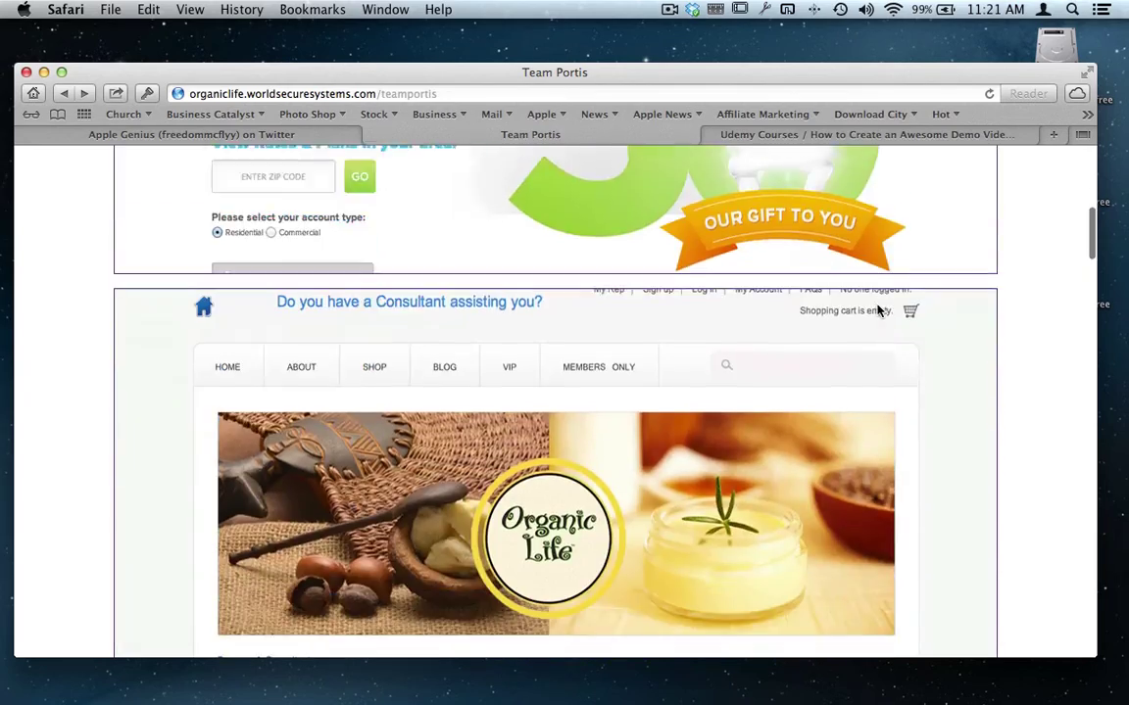
pyautogui.scroll(-20, 877, 309)
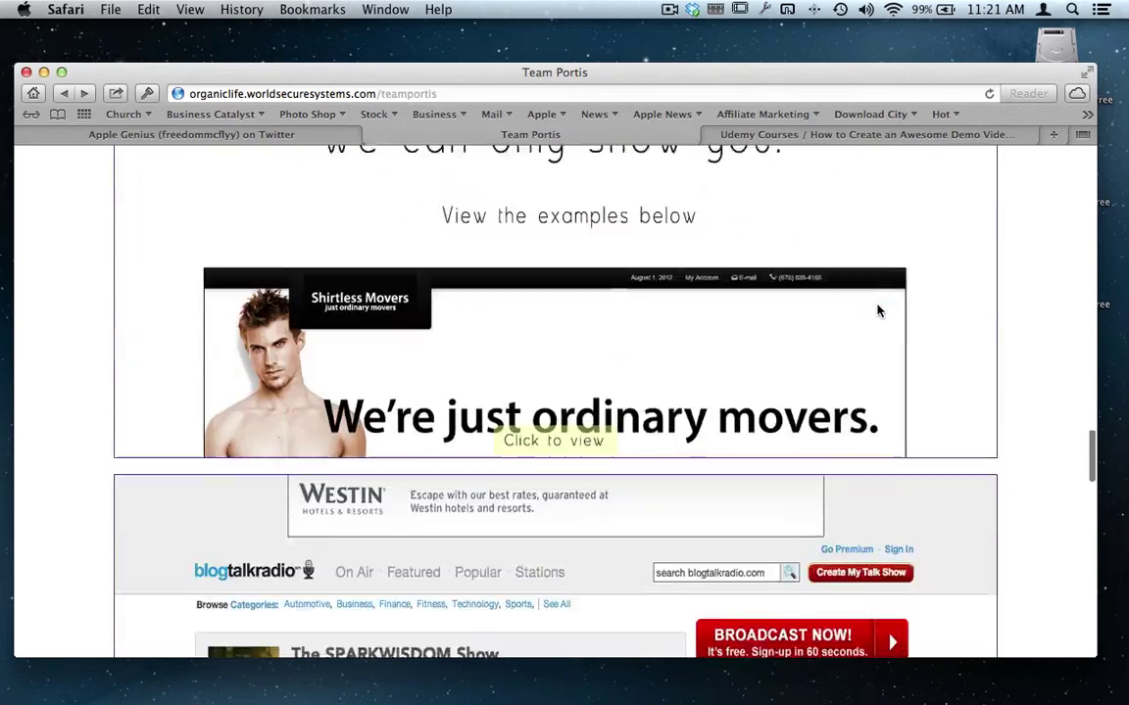
pyautogui.scroll(-3, 877, 310)
pyautogui.scroll(20, 878, 305)
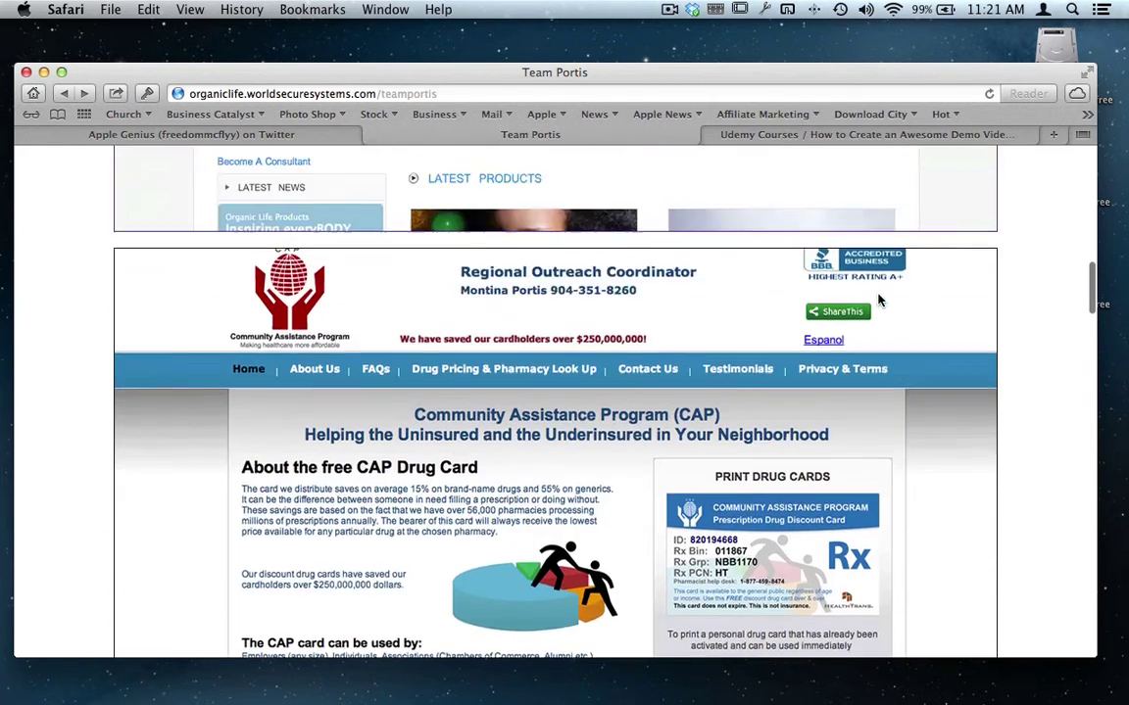
pyautogui.scroll(15, 879, 301)
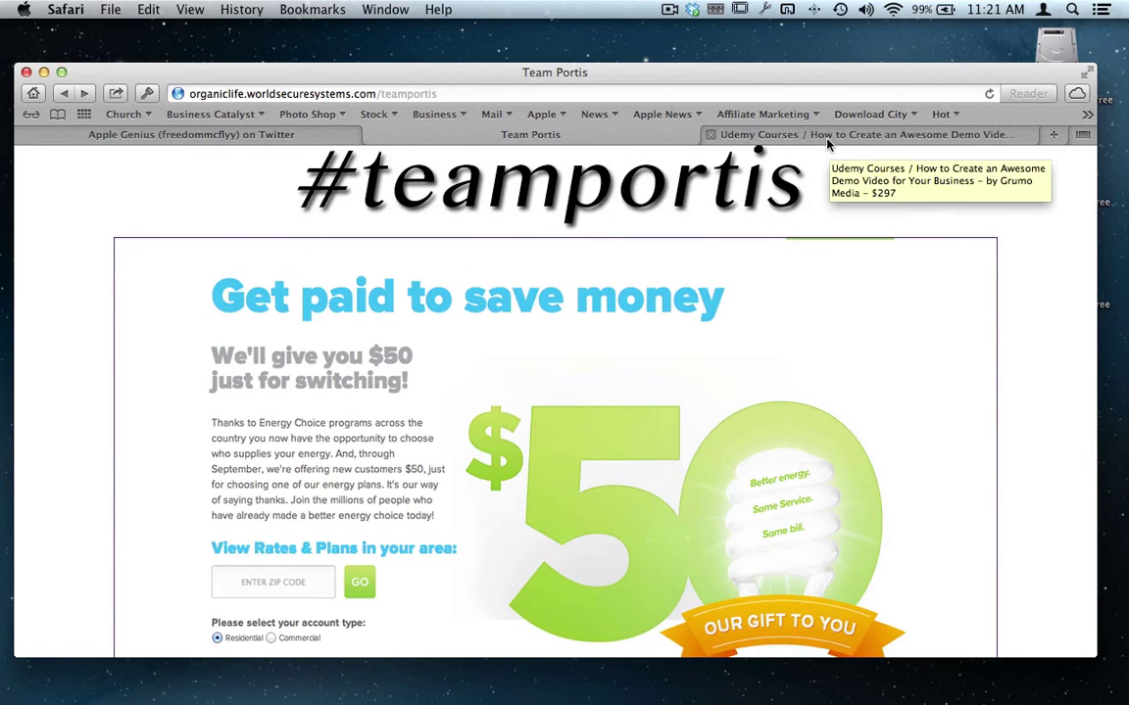
# Scroll through the Udemy Courses pin page, comparing it with the Team Portis page
pyautogui.click(744, 132)
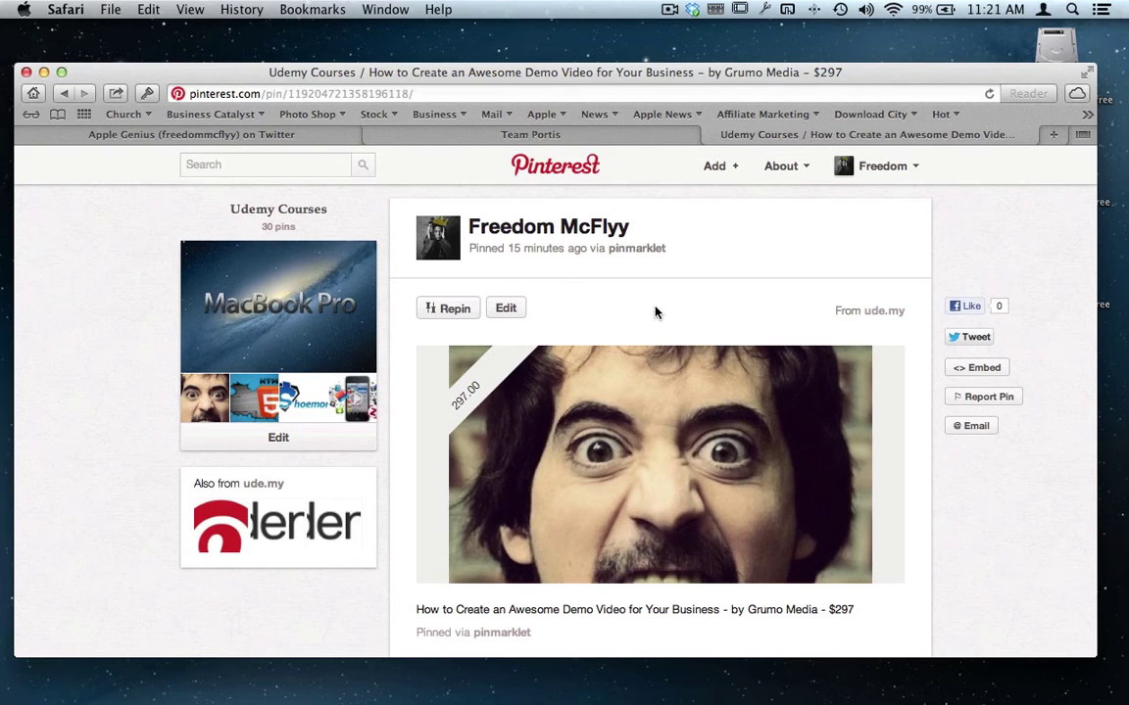
pyautogui.scroll(-3, 657, 313)
pyautogui.scroll(3, 656, 312)
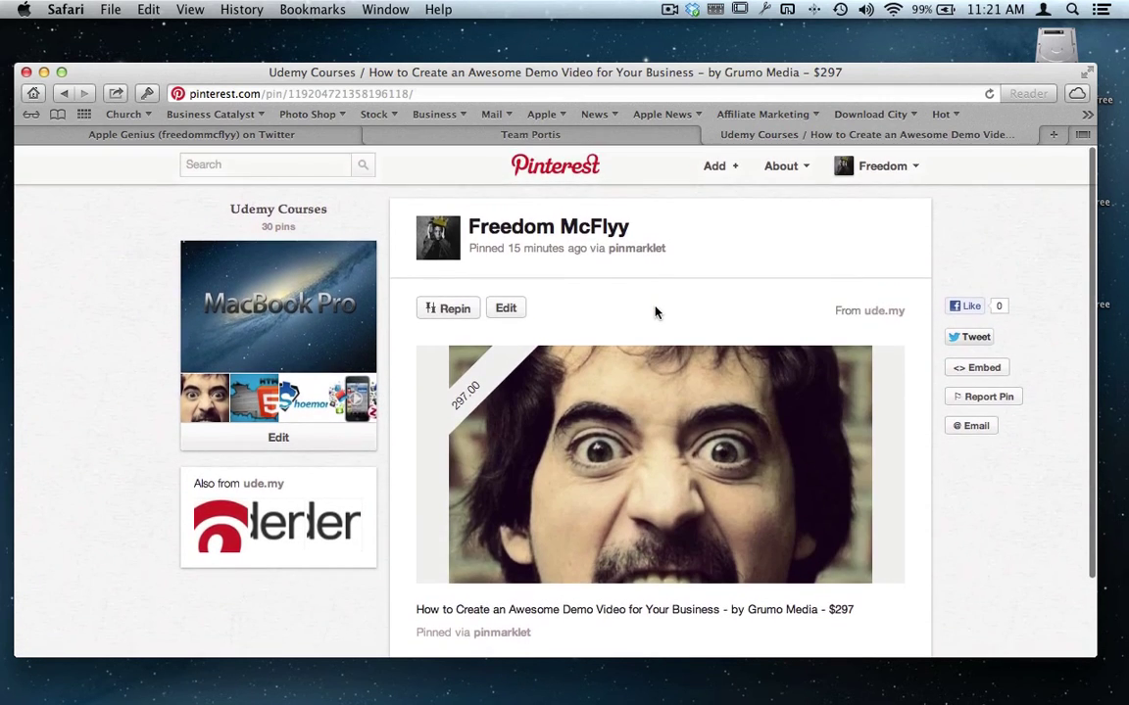
pyautogui.scroll(-3, 657, 312)
pyautogui.scroll(3, 656, 312)
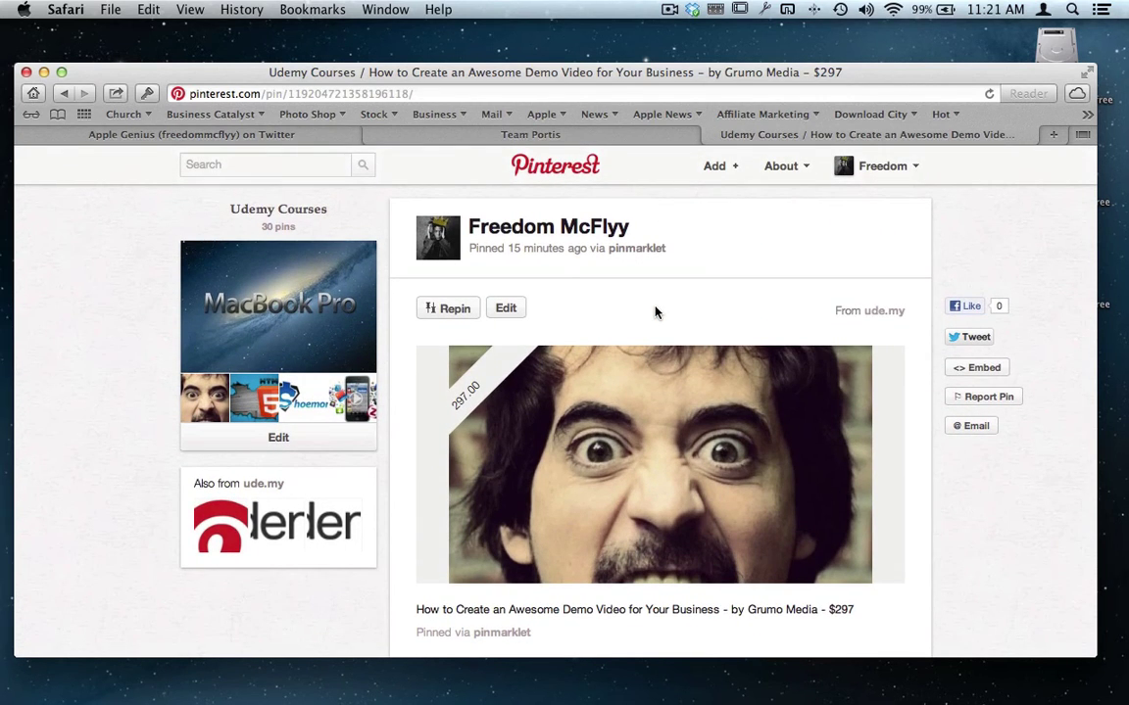
pyautogui.click(544, 134)
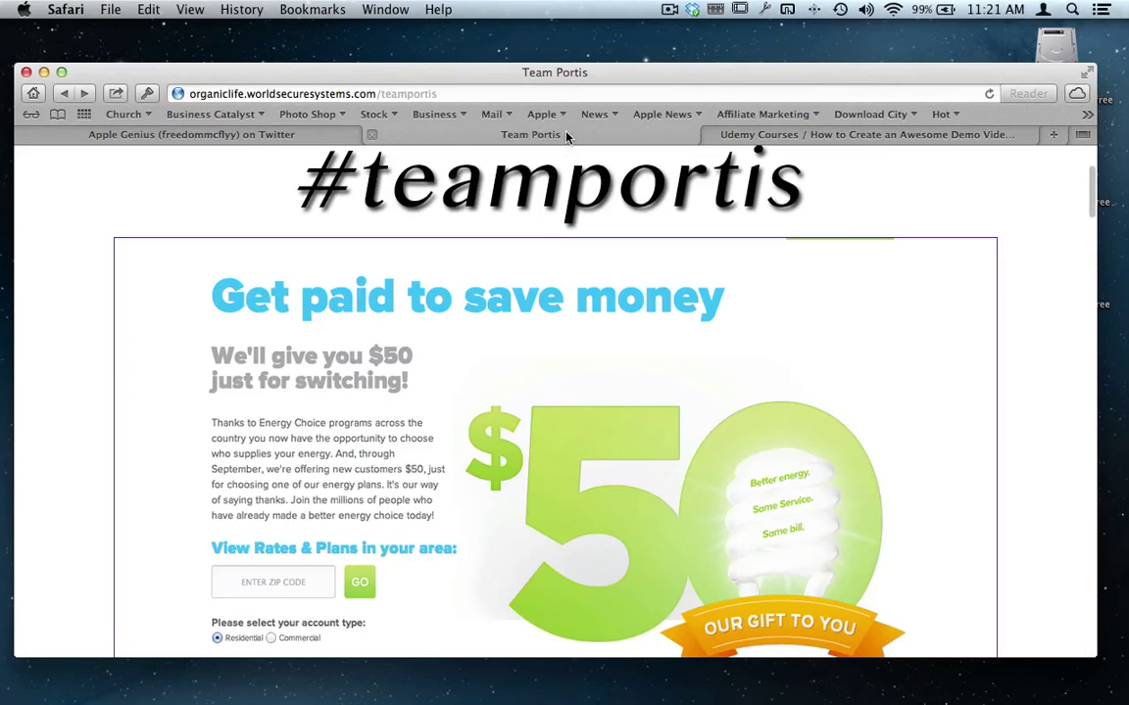
pyautogui.scroll(-10, 545, 310)
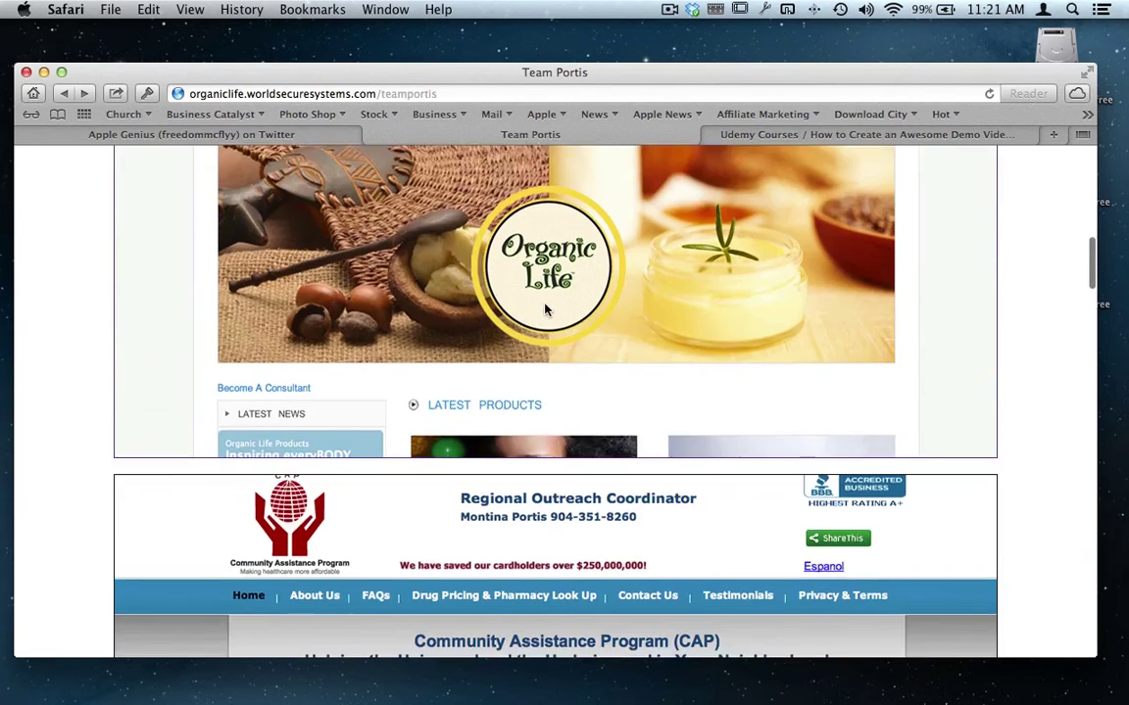
pyautogui.scroll(-6, 587, 294)
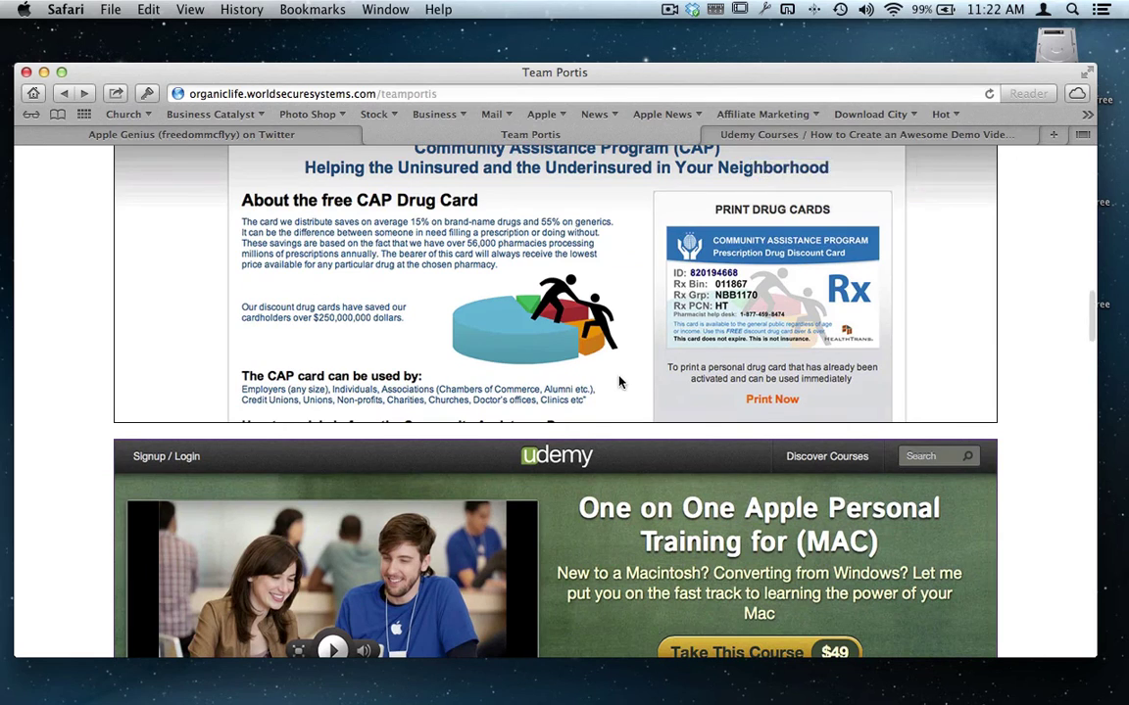
pyautogui.scroll(-5, 620, 382)
pyautogui.scroll(3, 618, 381)
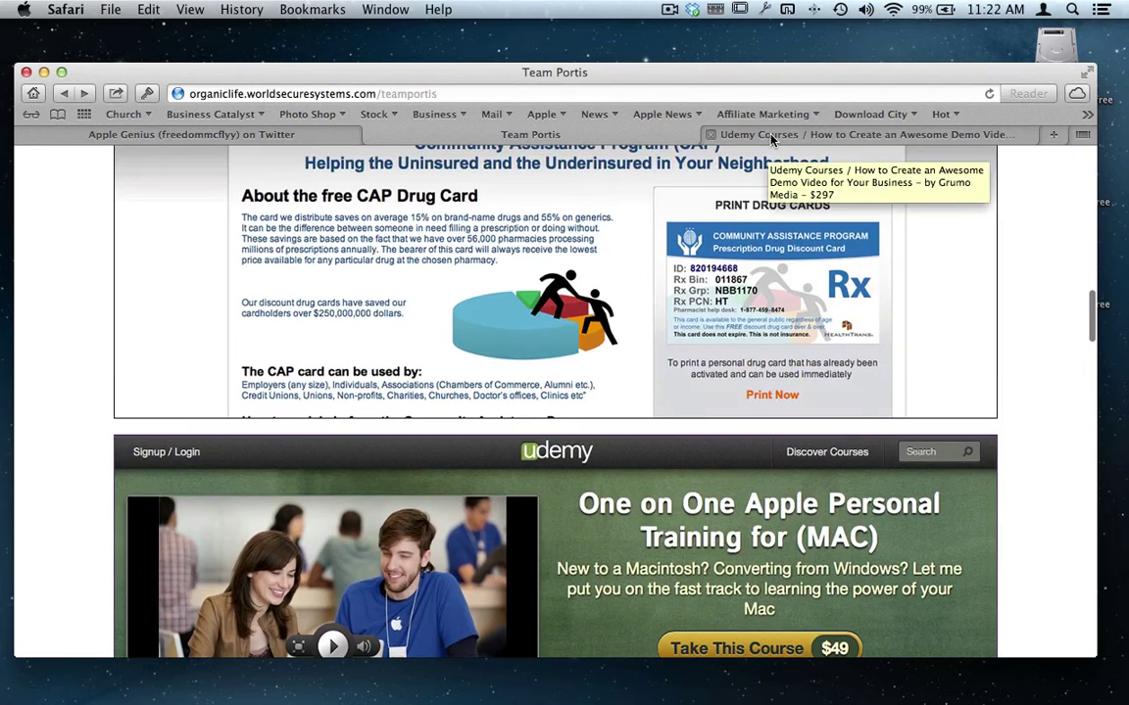
pyautogui.click(771, 136)
pyautogui.scroll(-2, 774, 222)
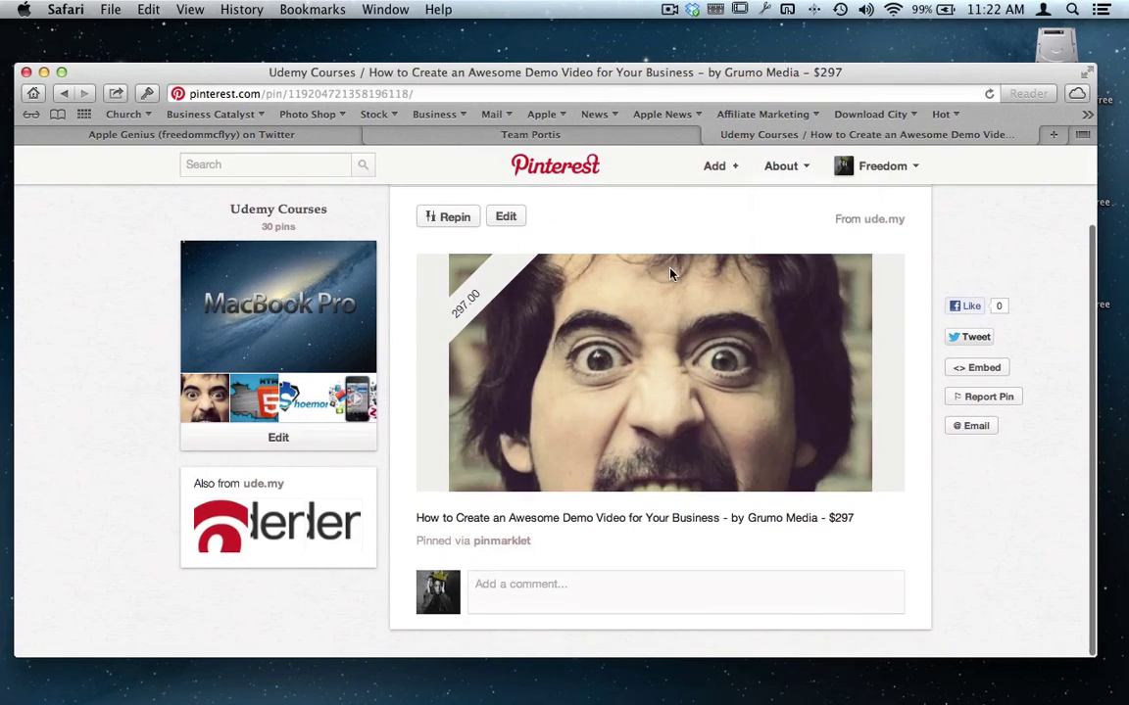
pyautogui.scroll(2, 511, 455)
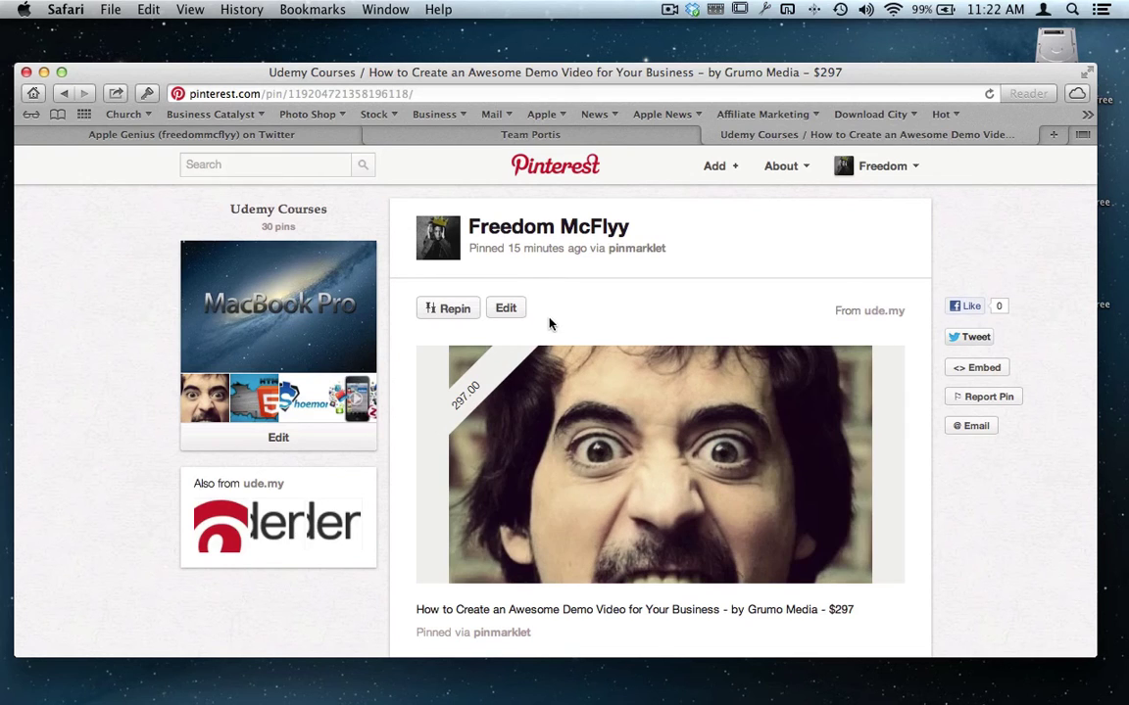
# Open the Udemy Courses board and follow the demo video course pin to Udemy
pyautogui.click(240, 208)
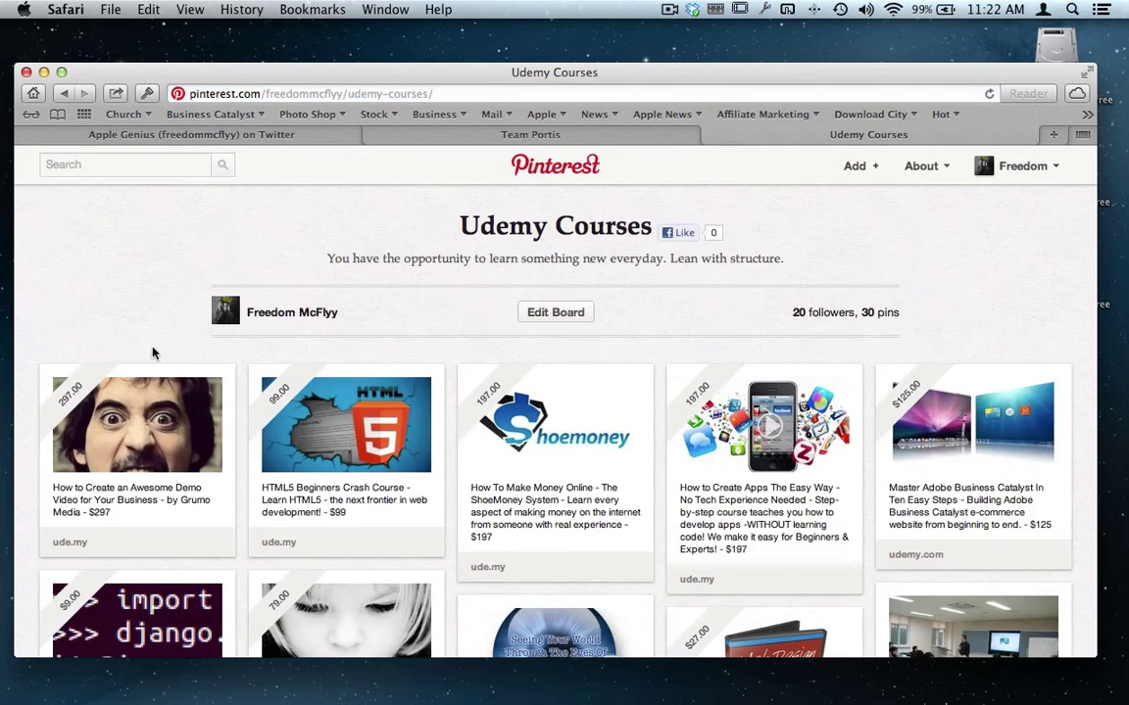
pyautogui.click(137, 416)
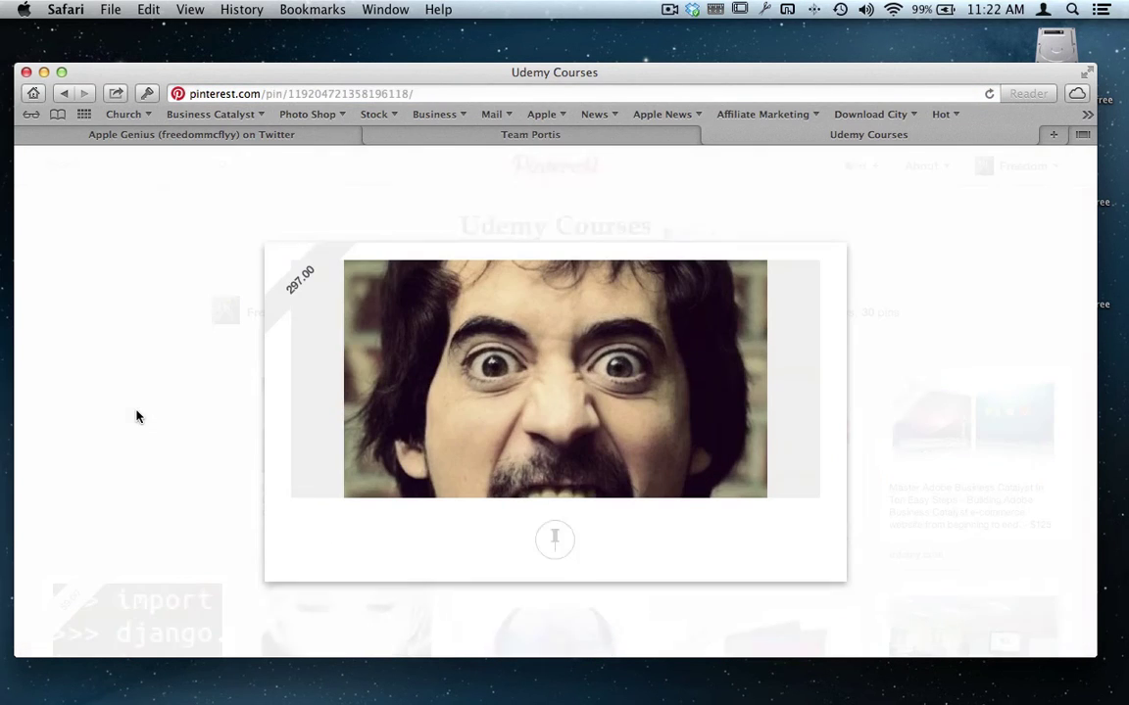
pyautogui.click(553, 398)
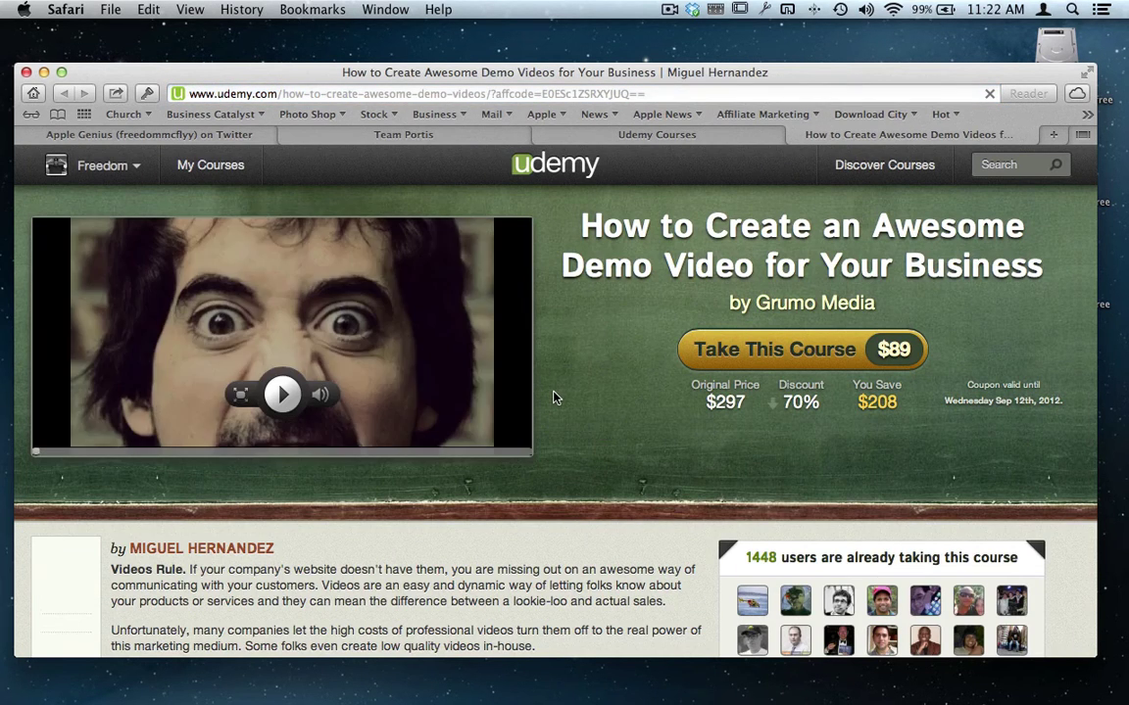
# Play the Awesome Demo Video course preview for a few seconds, pause it, and review the $89 course page
pyautogui.click(282, 394)
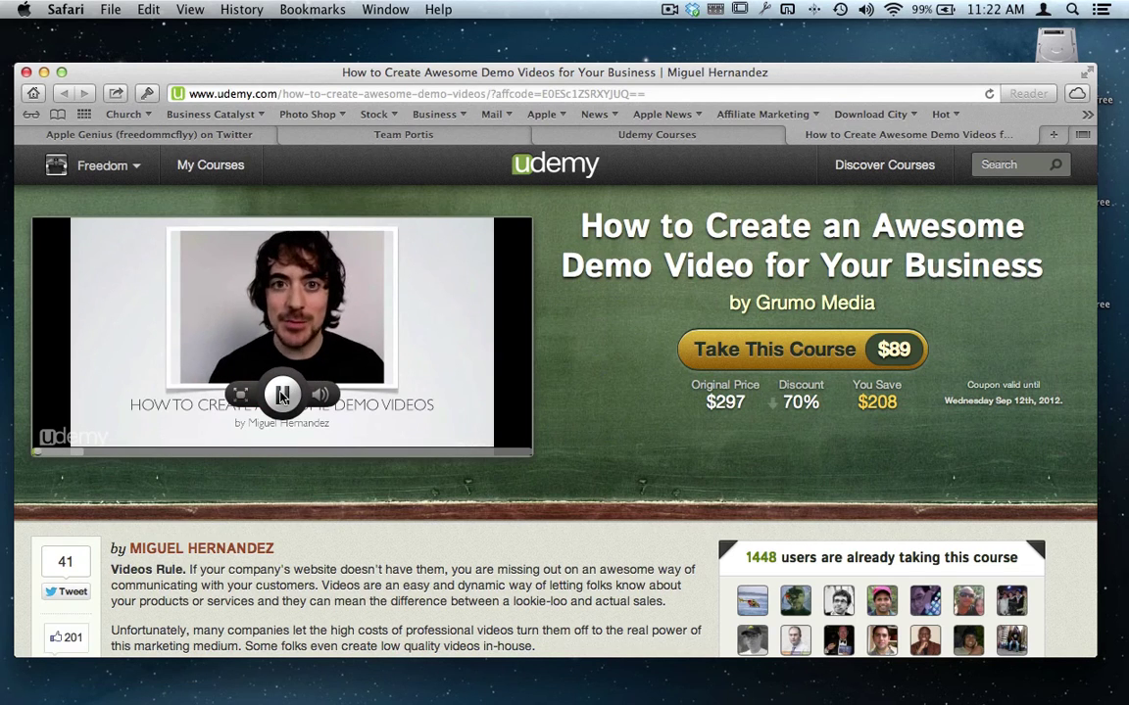
pyautogui.click(283, 394)
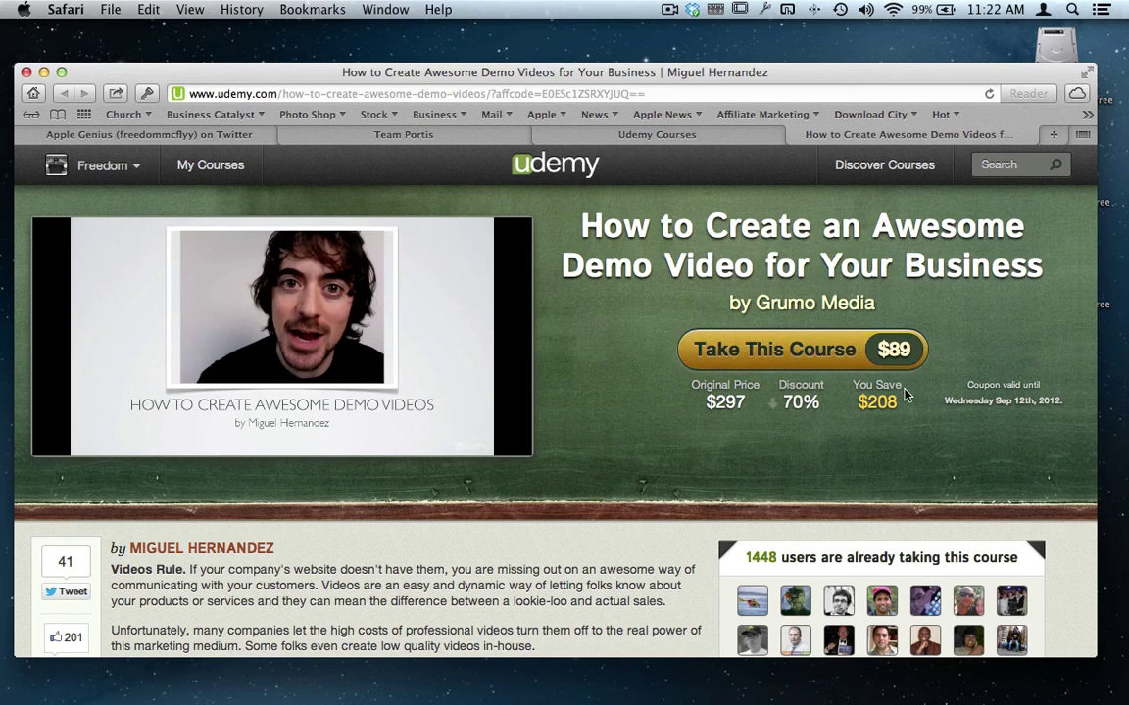
pyautogui.scroll(-3, 905, 409)
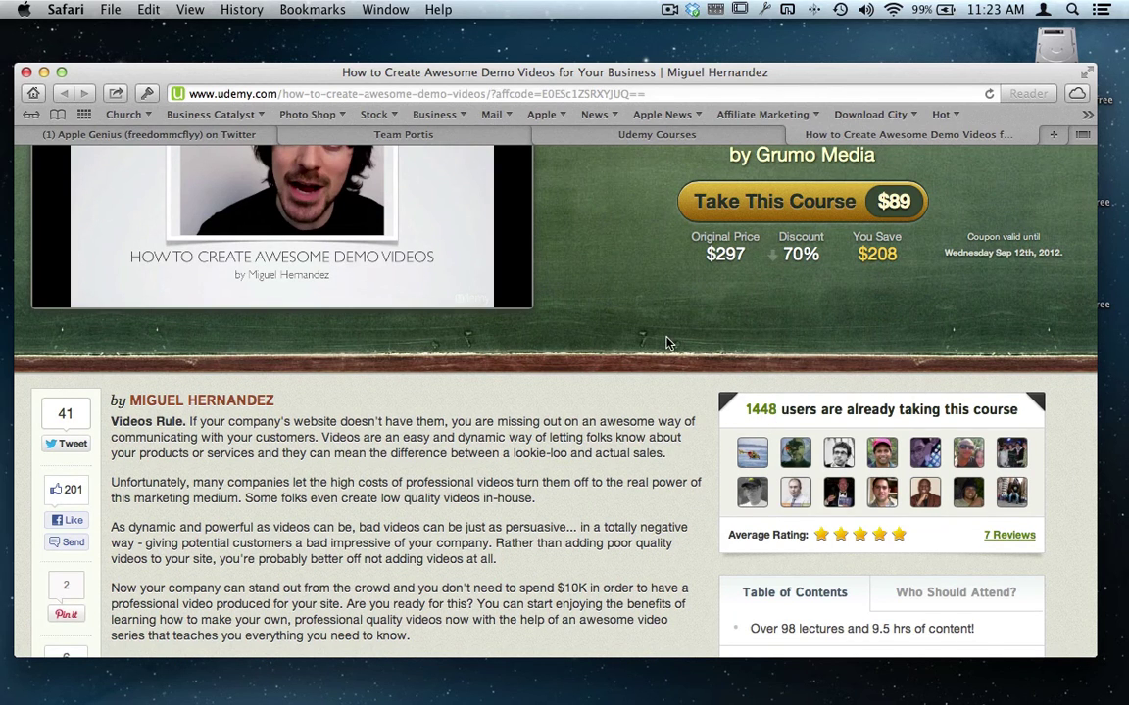
pyautogui.scroll(2, 666, 343)
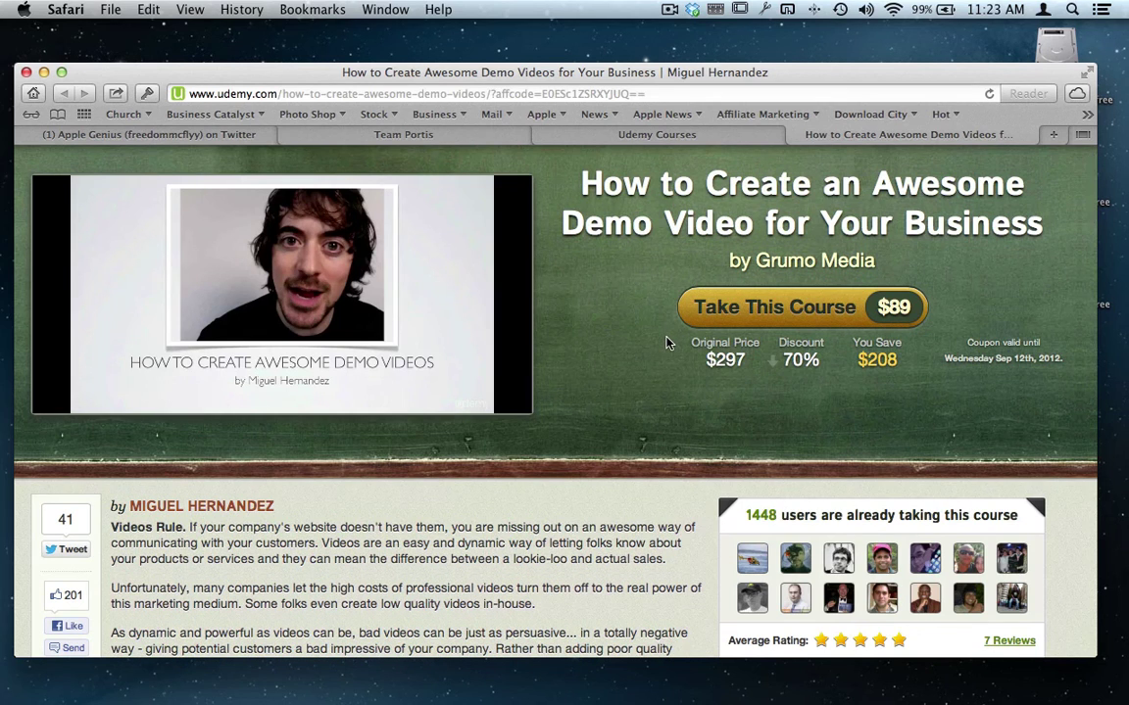
pyautogui.scroll(1, 666, 342)
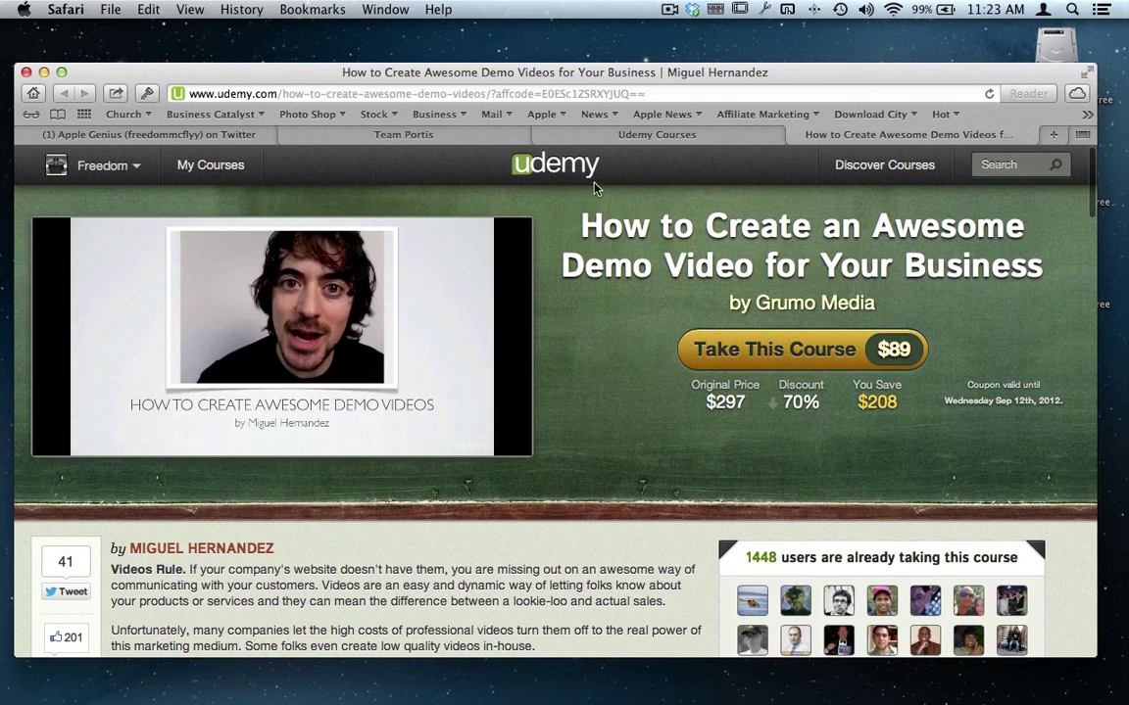